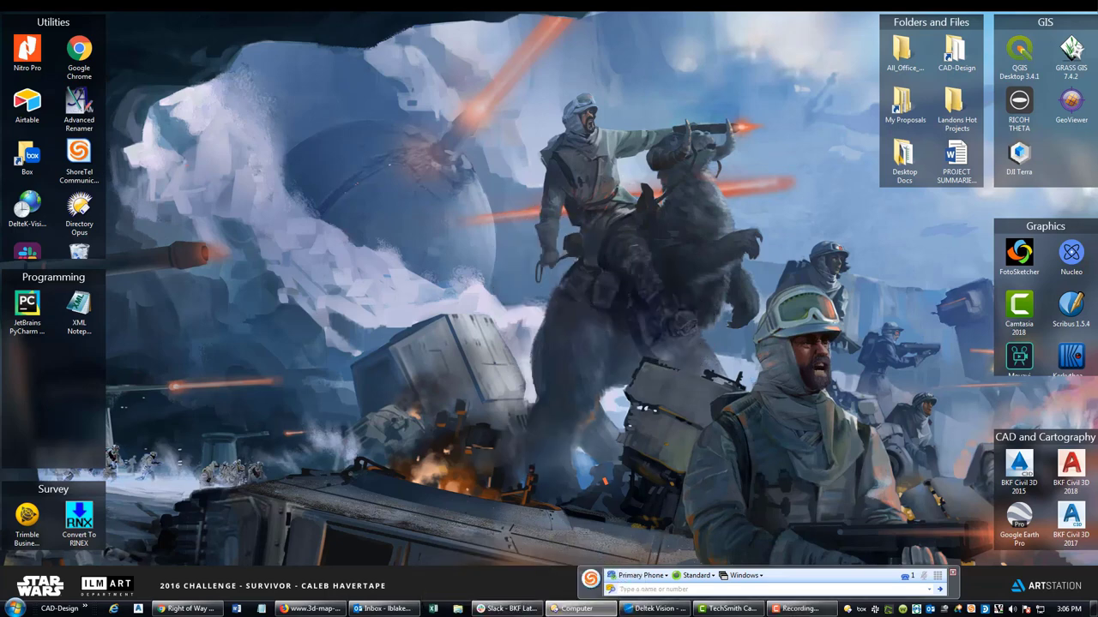
Open the file manager, collapse the Computer tree and go to the Templates folder in the personal dump favorite
drag(1097, 175, 698, 7)
click(949, 18)
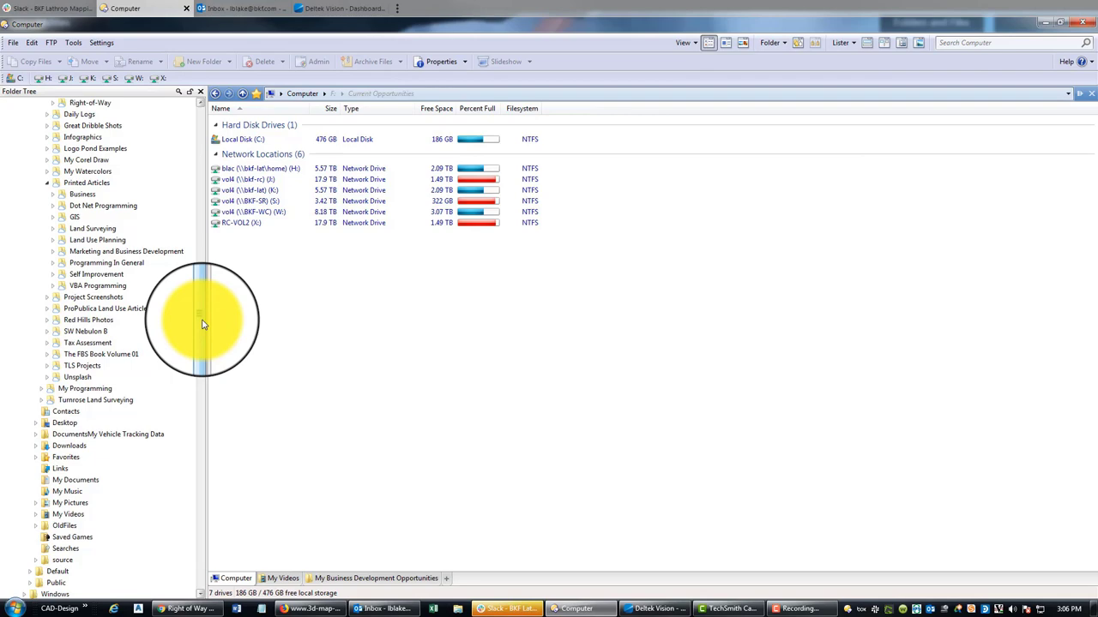
drag(201, 318, 184, 134)
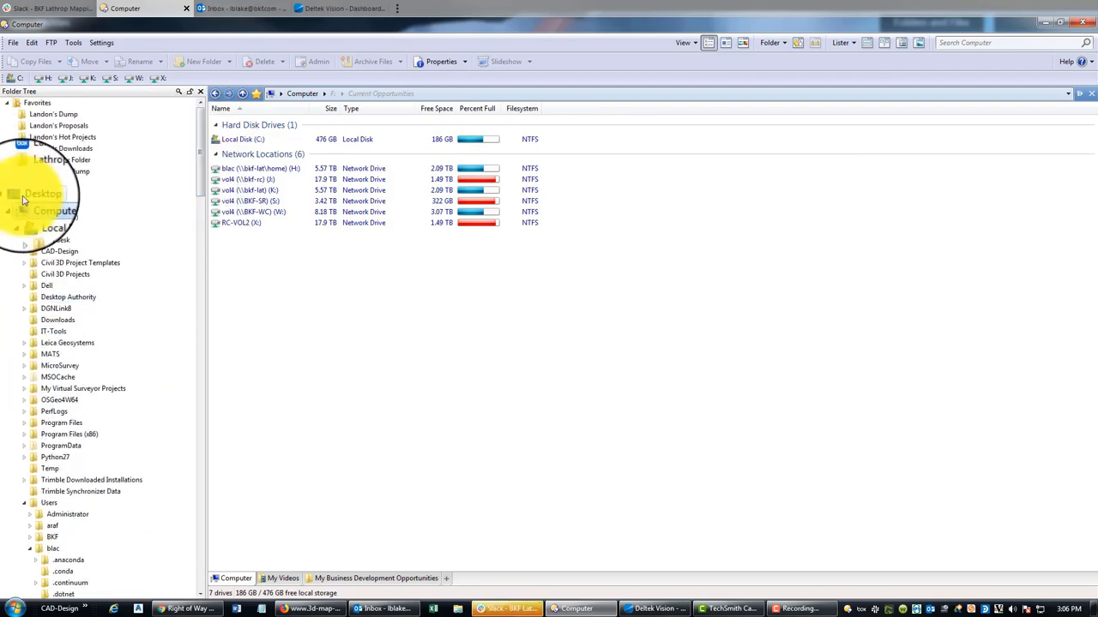
click(12, 206)
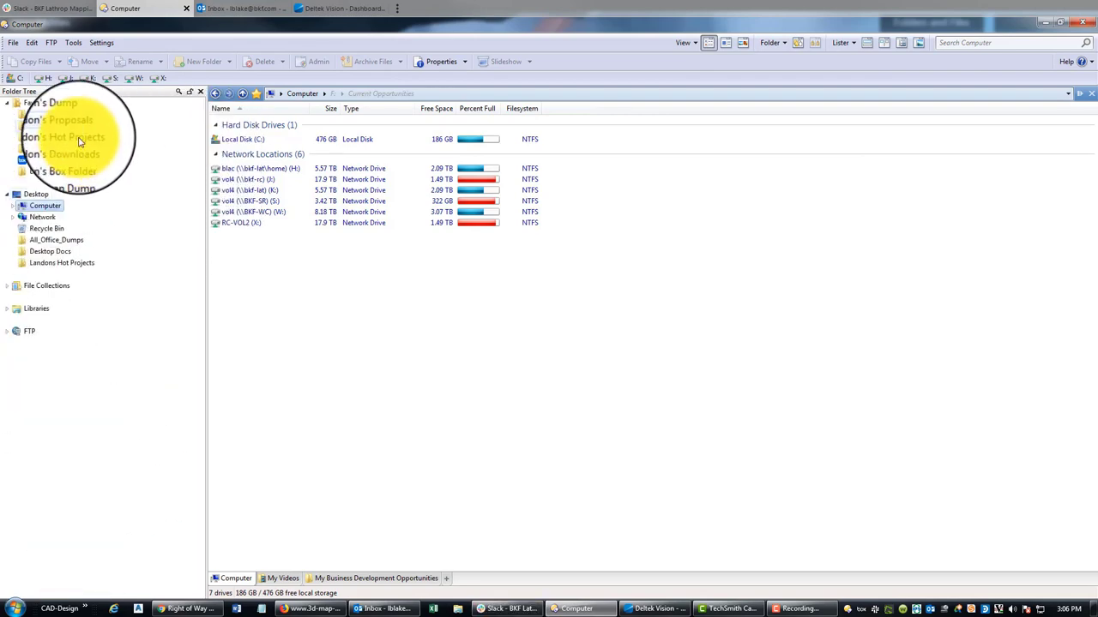
click(60, 114)
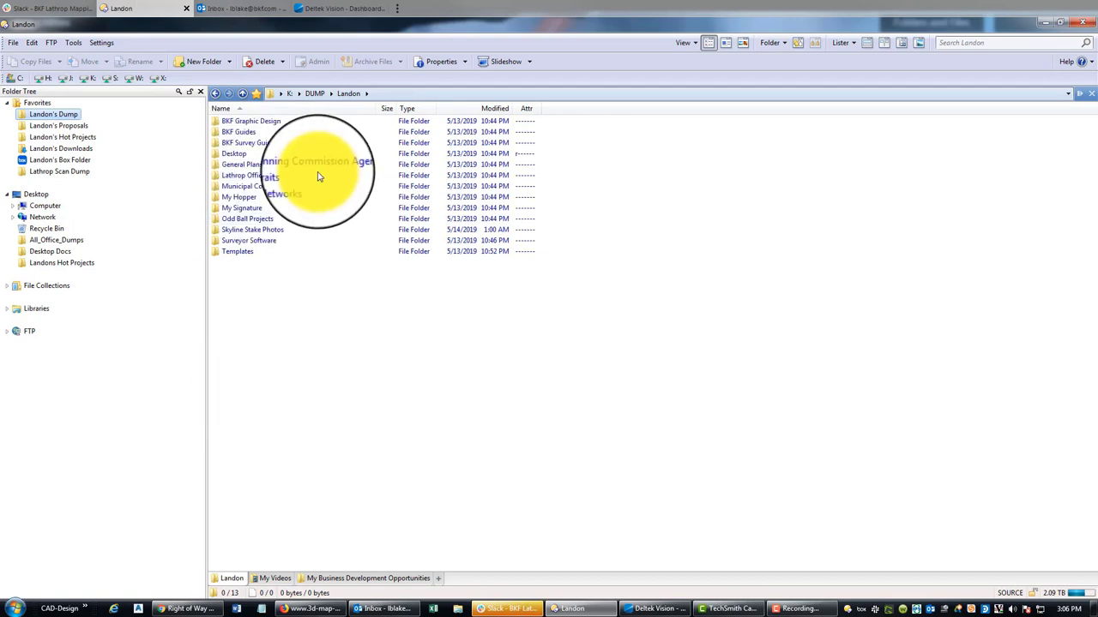
double_click(234, 251)
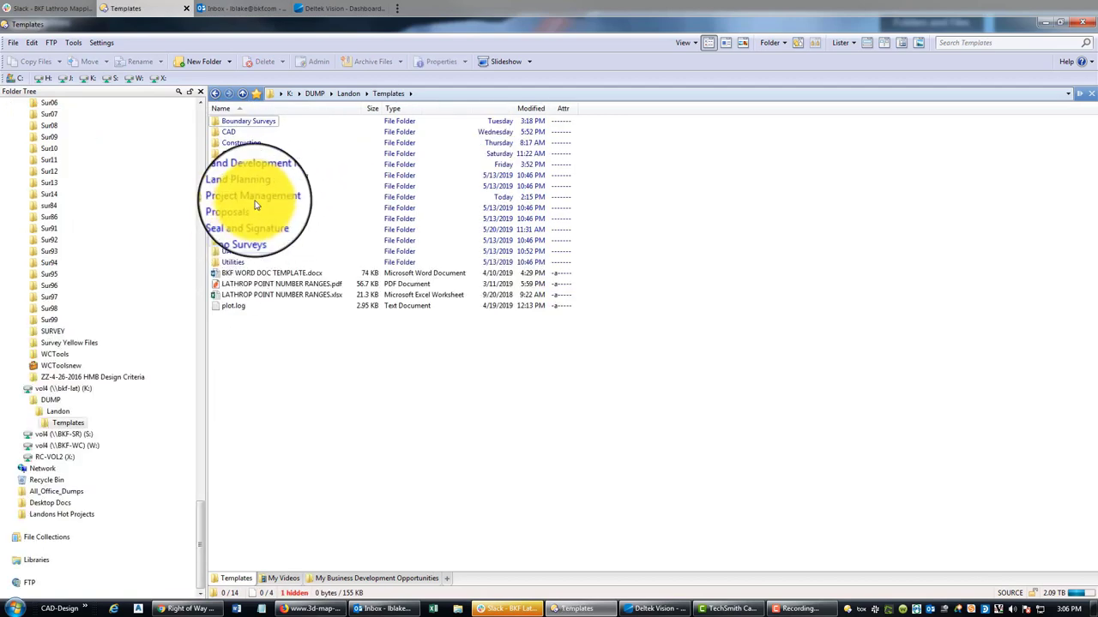
Look through the contents of the Field, CAD and Control subfolders in the Templates folder
double_click(240, 153)
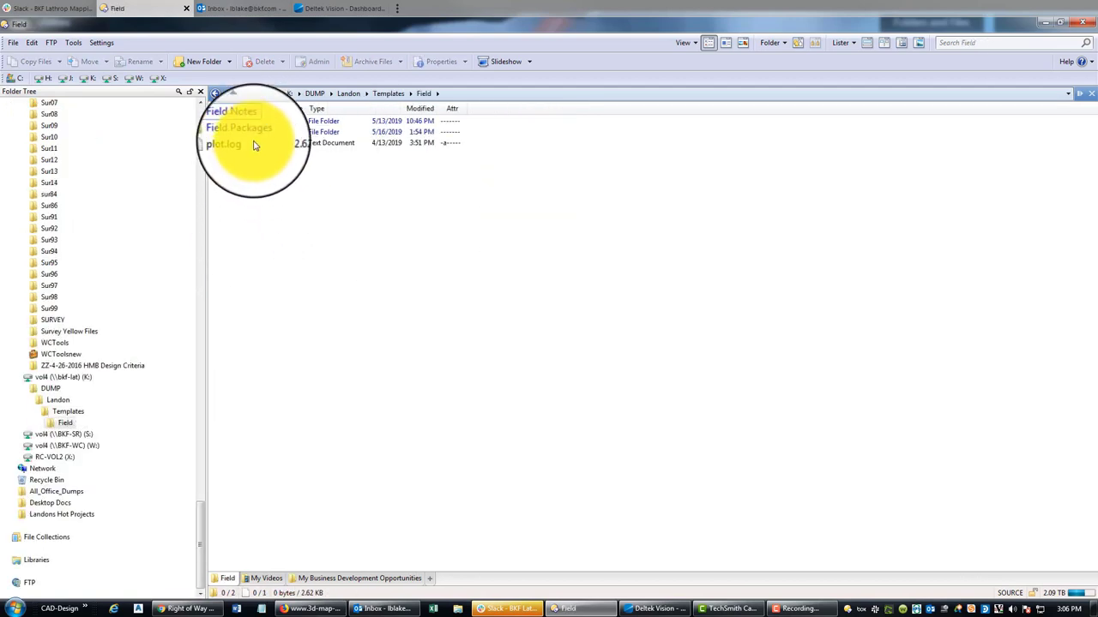
key(BackSpace)
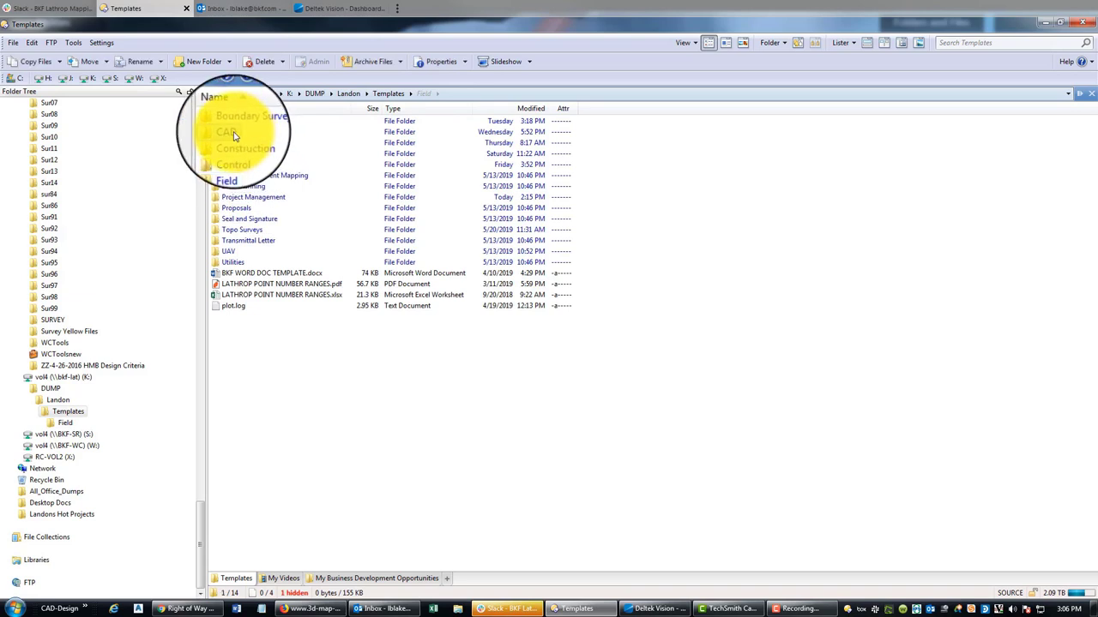
double_click(241, 138)
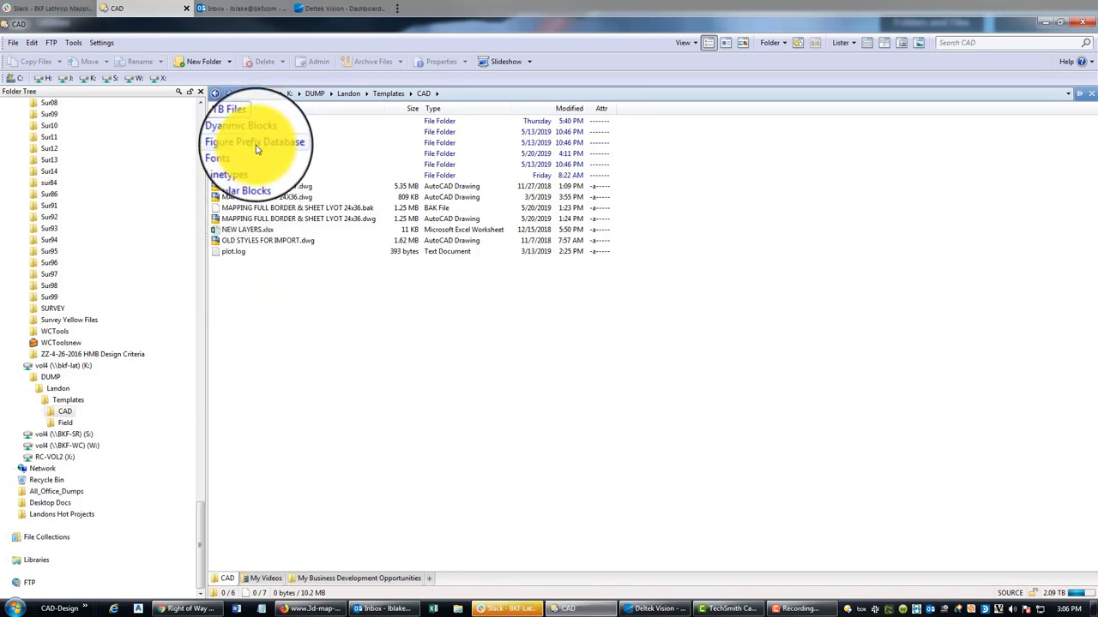
key(BackSpace)
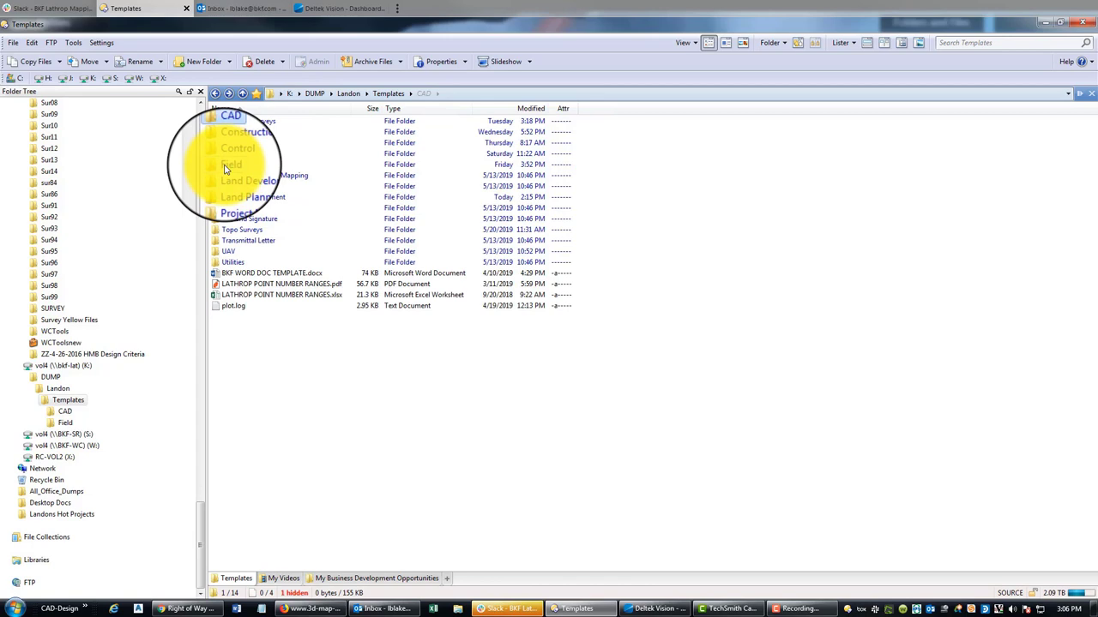
double_click(234, 156)
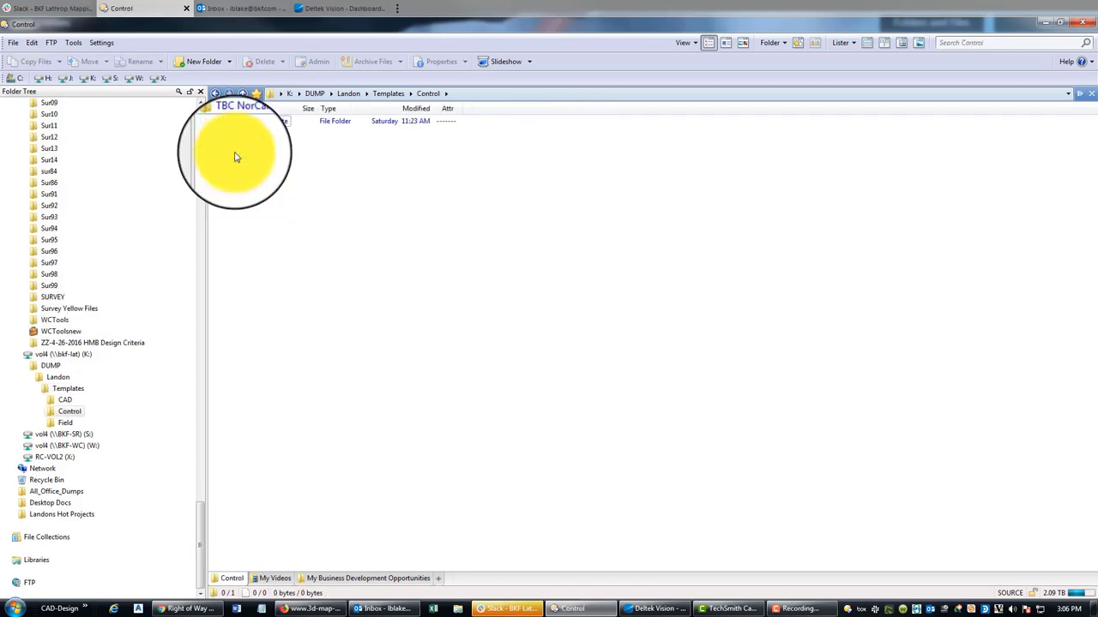
key(BackSpace)
double_click(231, 166)
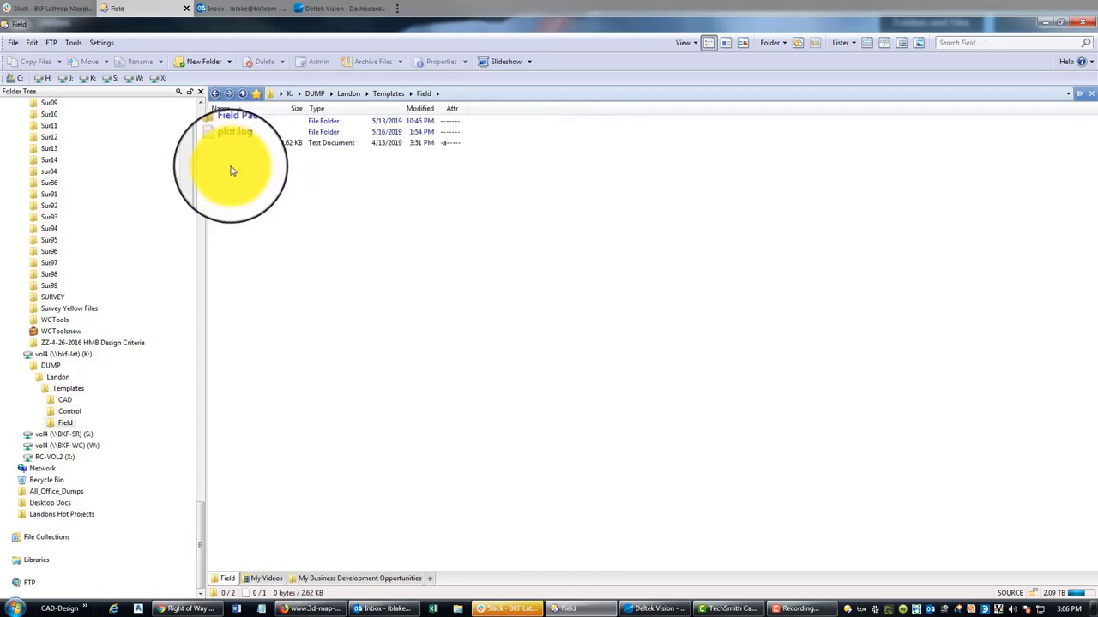
click(790, 608)
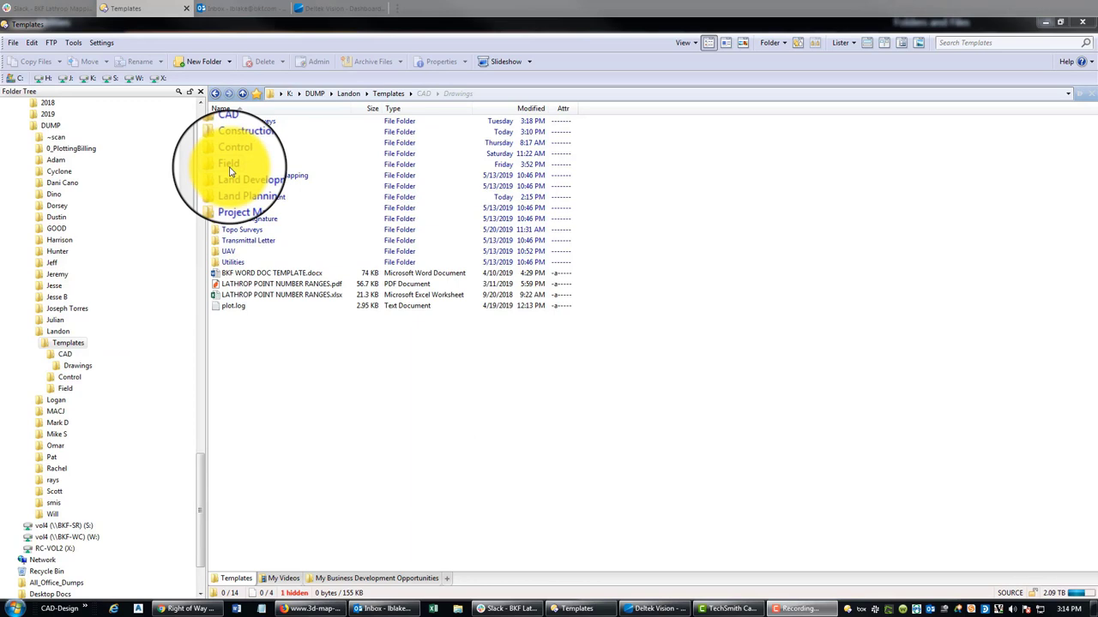
Open the Drawings folder inside the CAD templates folder
double_click(230, 132)
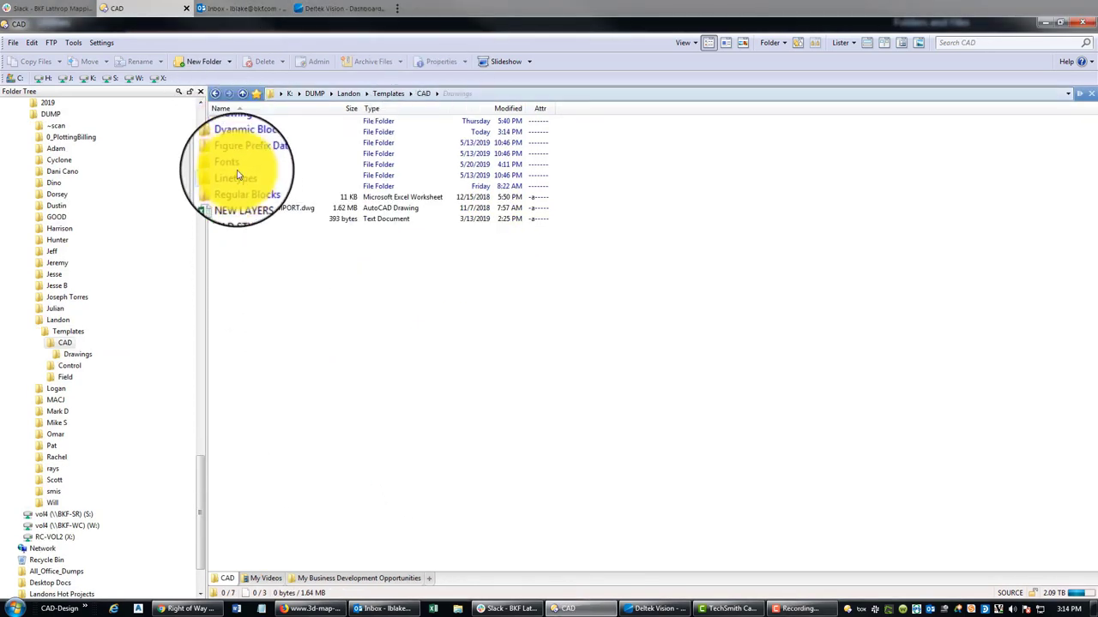
click(236, 136)
double_click(236, 137)
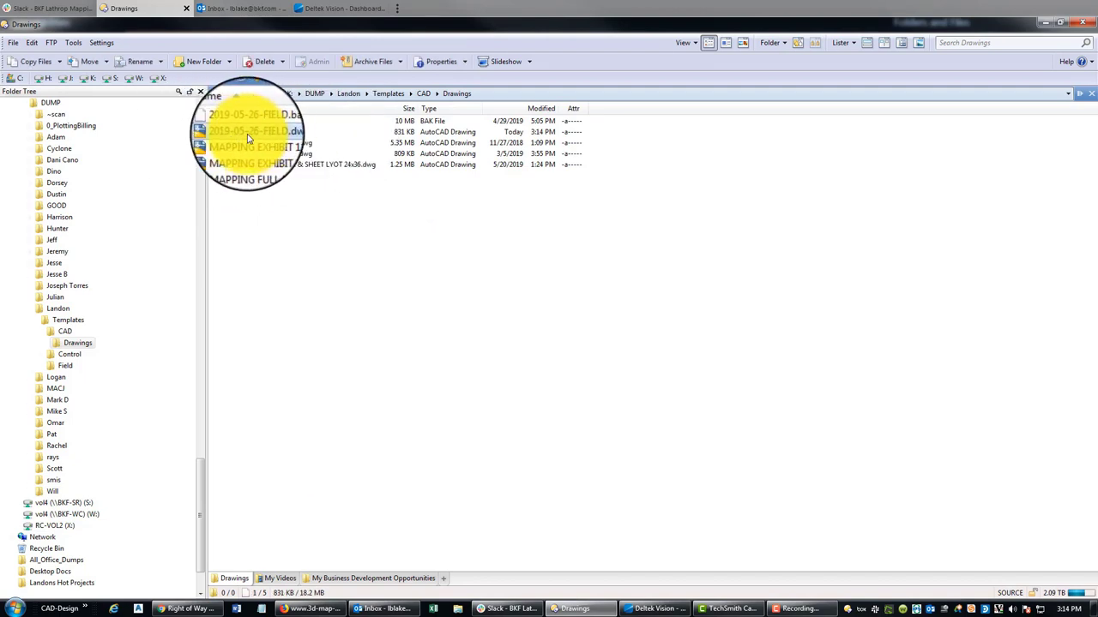
Rename the dated field template drawing to 2019-05-26 FIELD.dwg
right_click(248, 139)
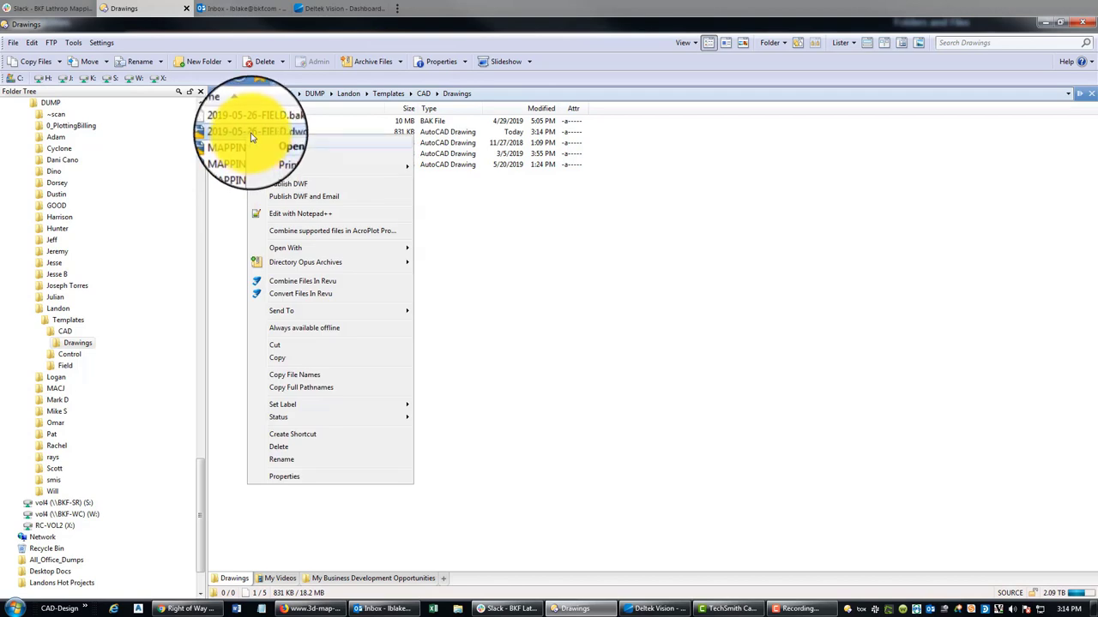
click(277, 461)
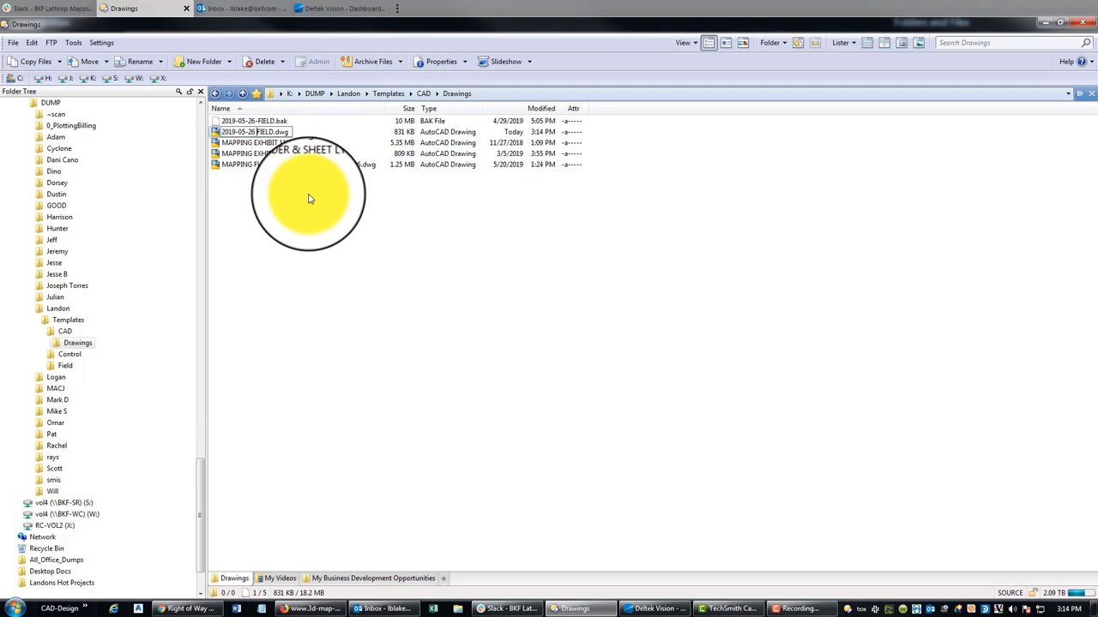
right_click(275, 164)
click(268, 133)
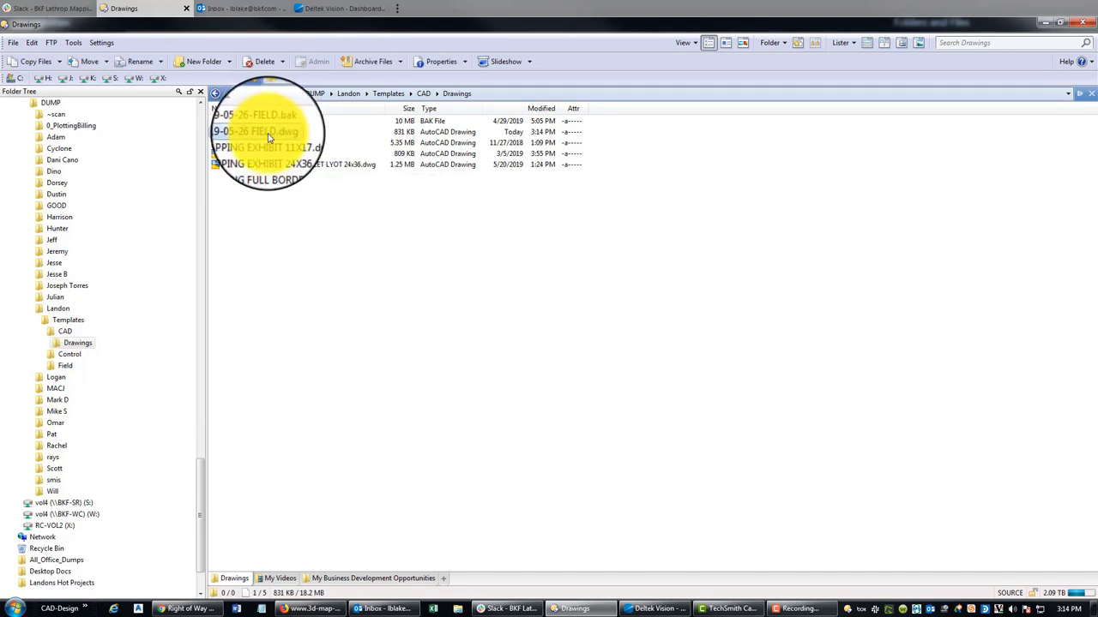
Copy 2019-05-26 FIELD.dwg into the SUR\F folder of the 190745 Sandhill Road project under 2019 on the K: drive
right_click(268, 133)
click(307, 360)
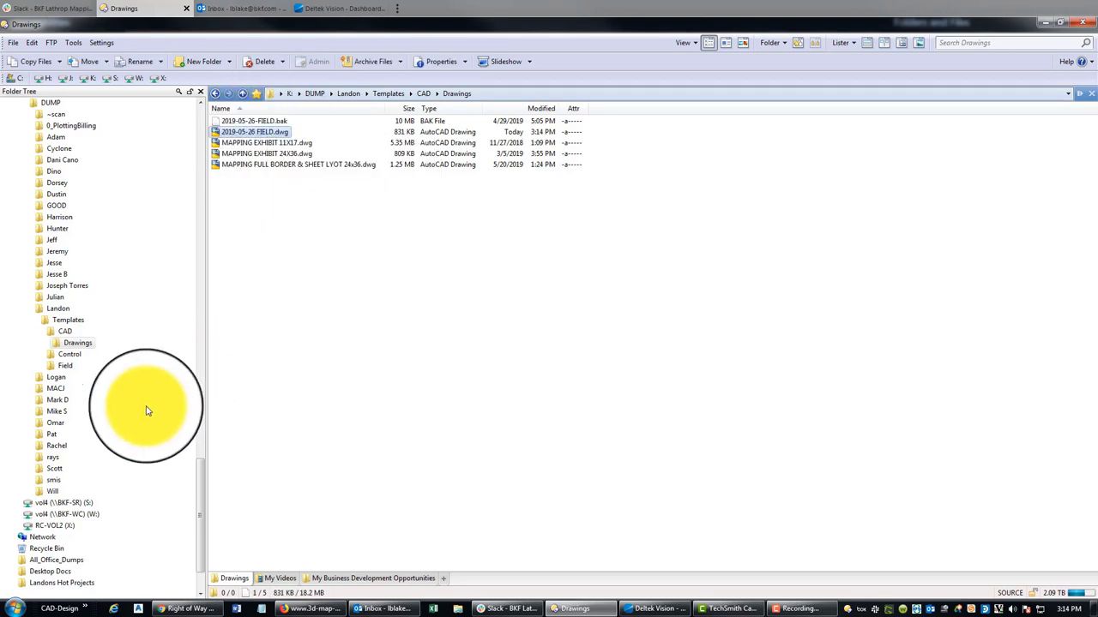
scroll(163, 446, down, 2)
drag(197, 531, 198, 443)
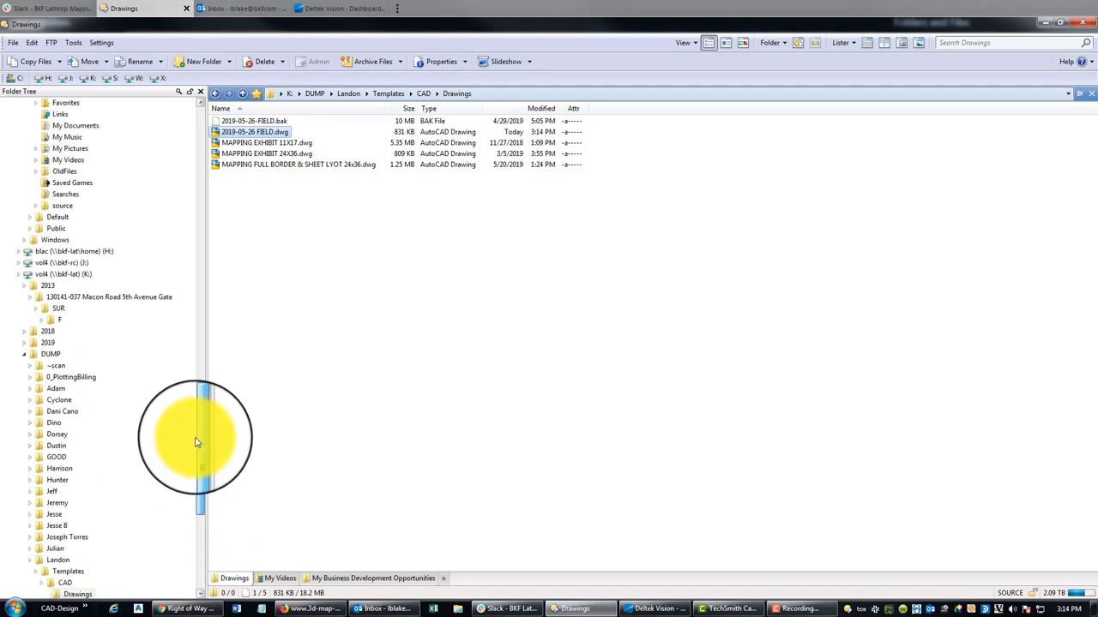
click(68, 308)
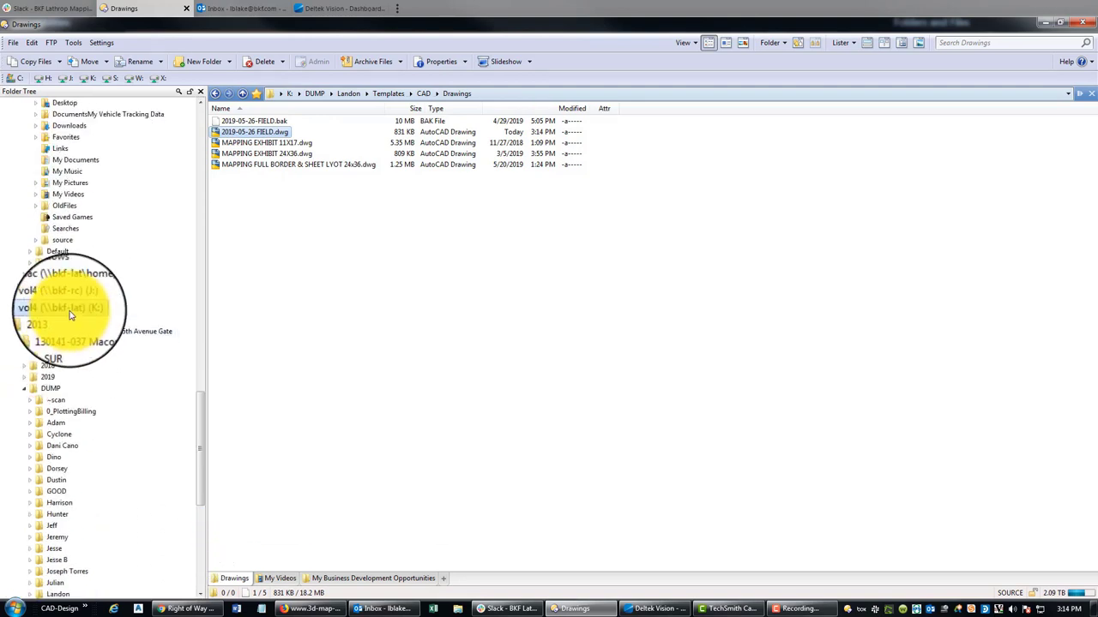
double_click(229, 208)
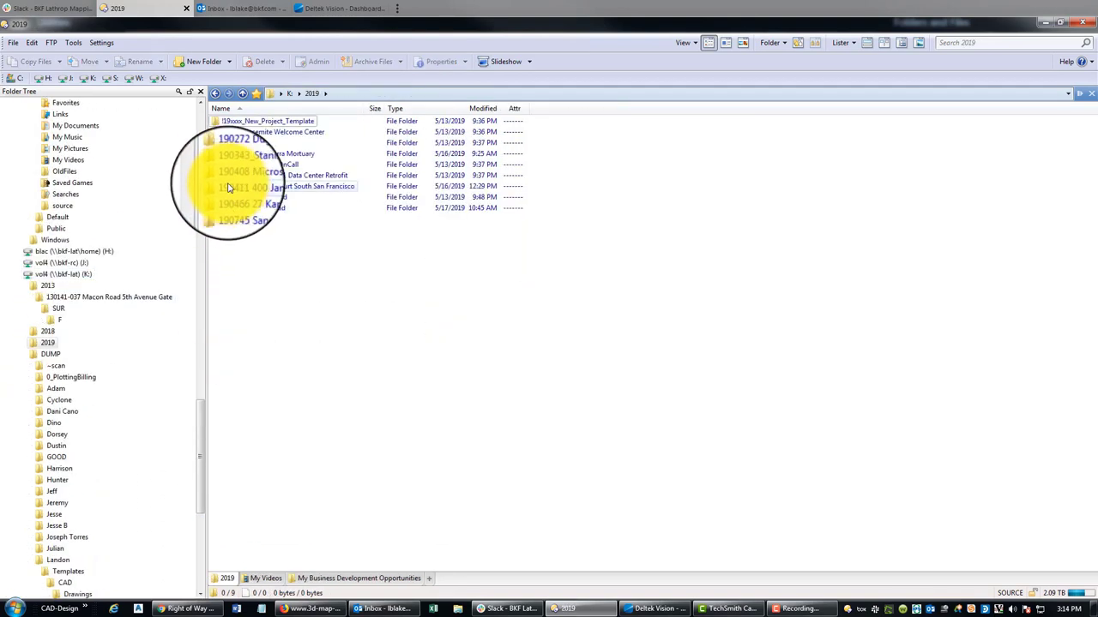
double_click(232, 207)
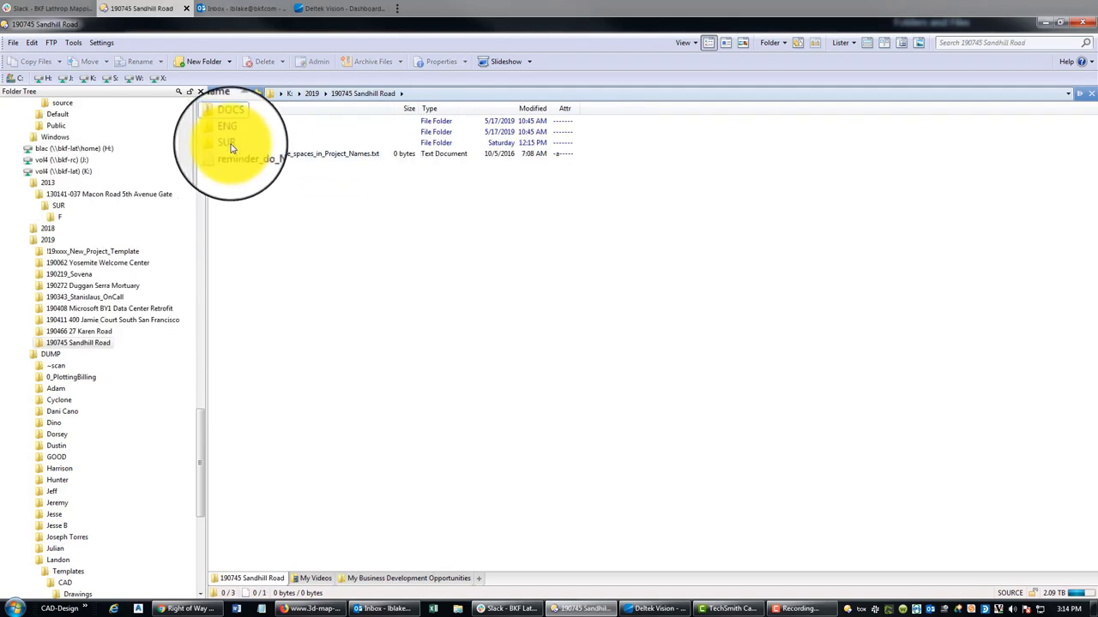
double_click(228, 142)
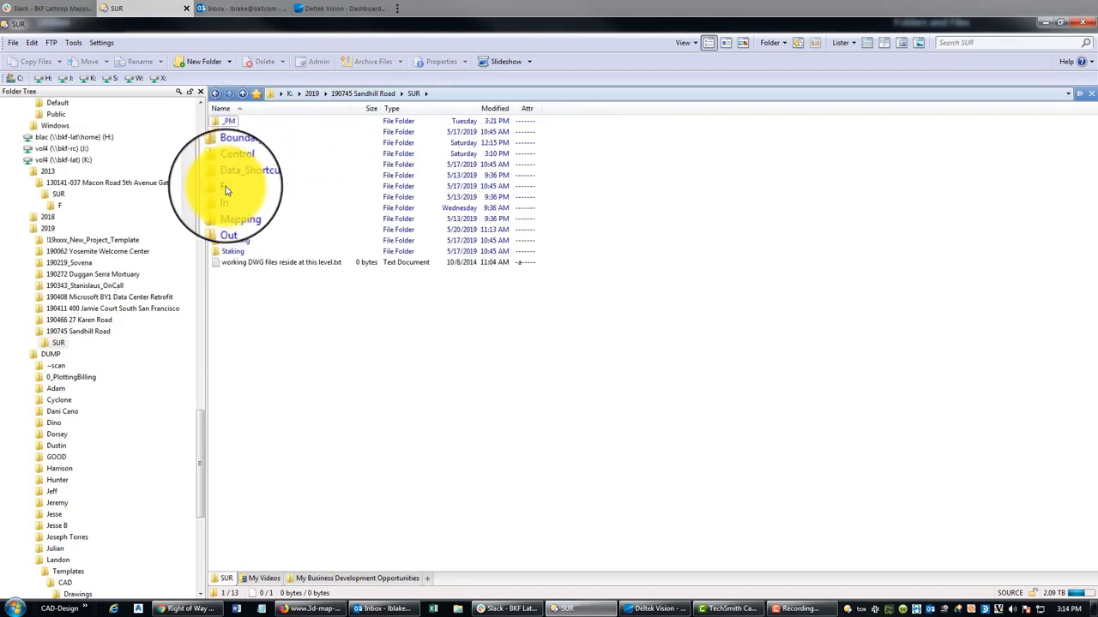
double_click(292, 186)
right_click(335, 232)
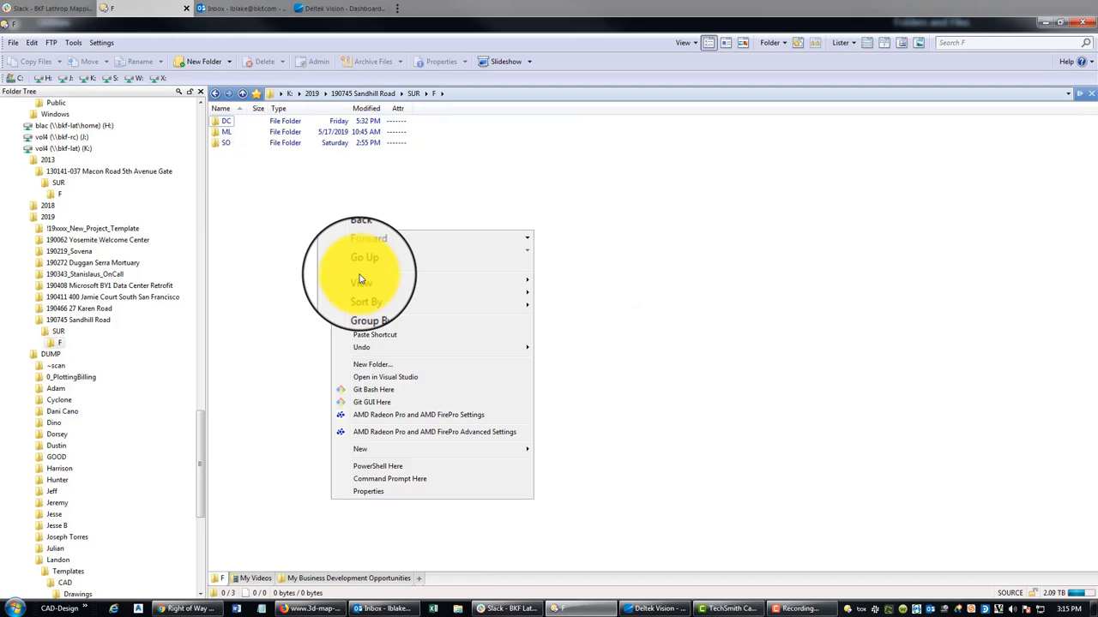
click(360, 316)
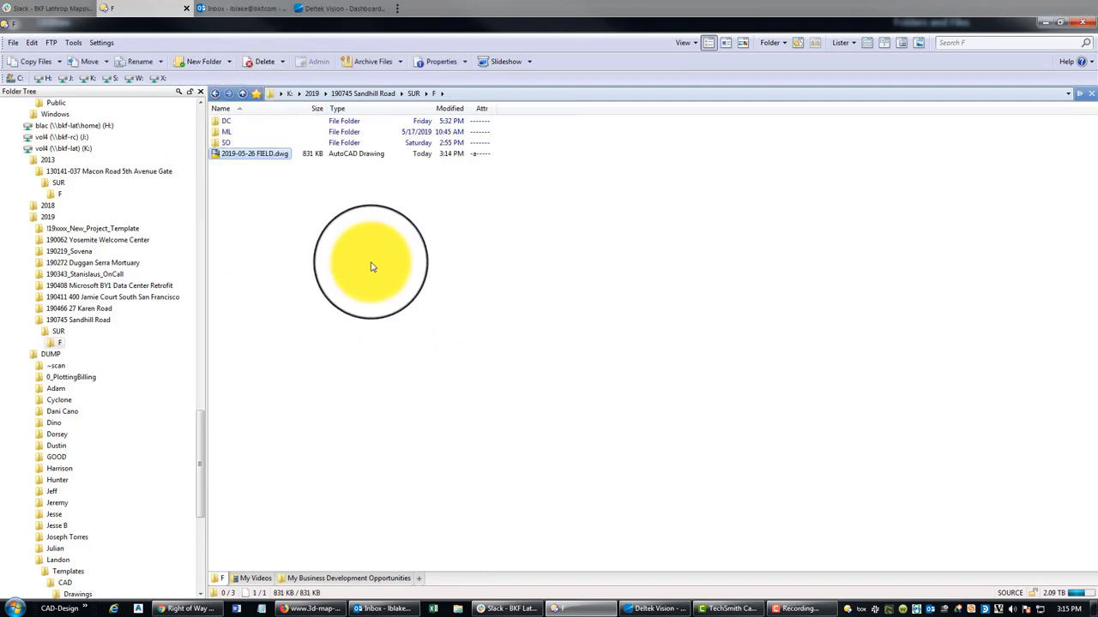
right_click(245, 155)
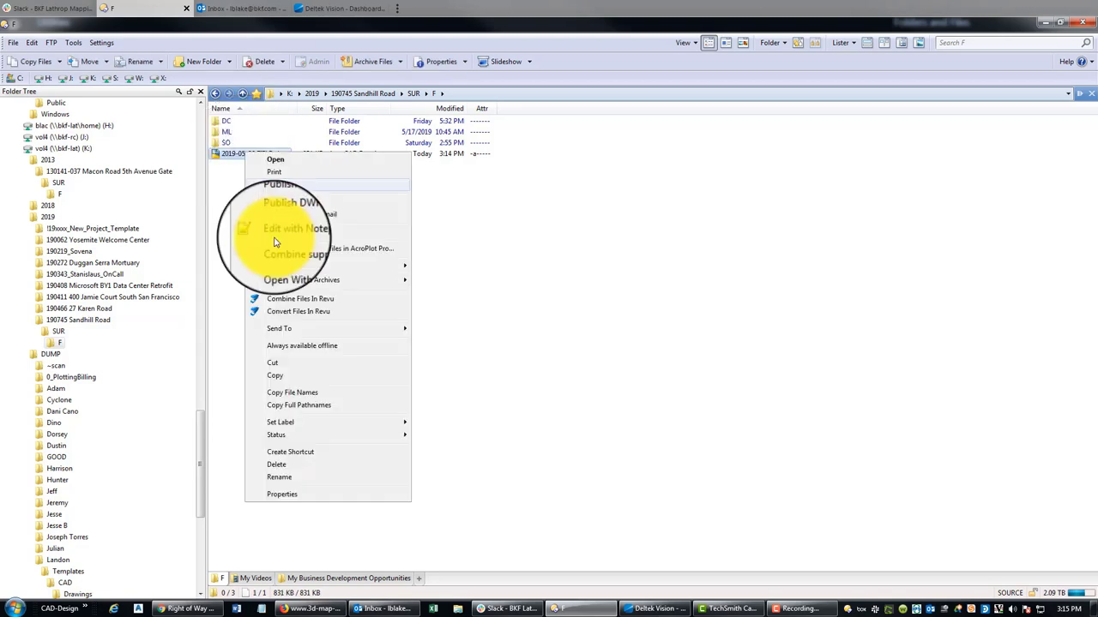
click(285, 480)
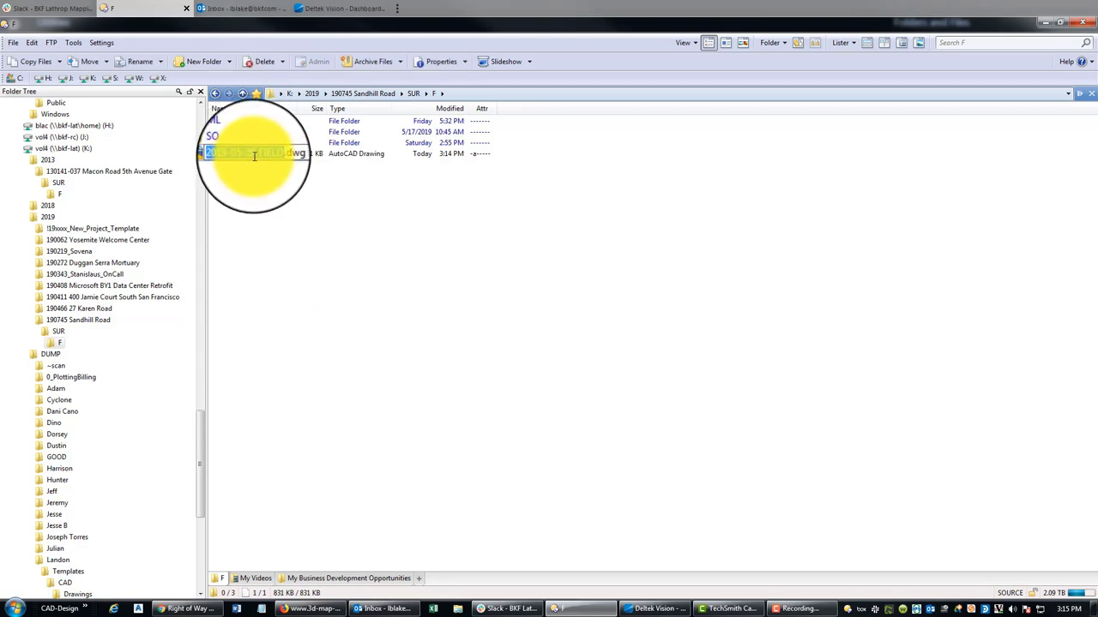
click(254, 157)
click(299, 225)
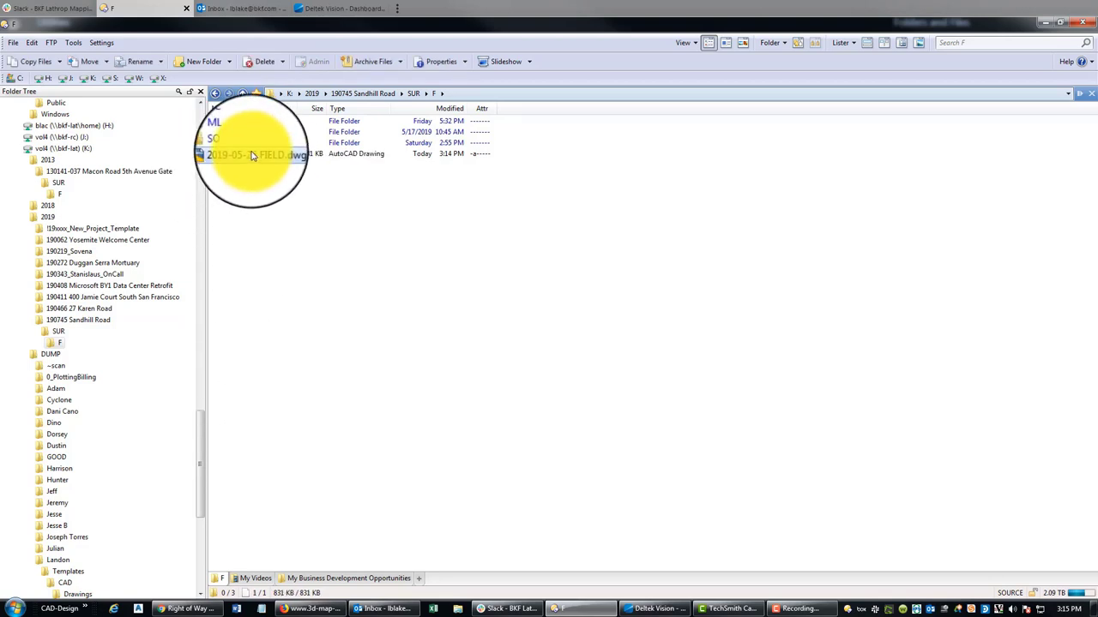
Open the copied 2019-05-26 FIELD.dwg from the project's F folder in AutoCAD Civil 3D
drag(252, 155, 223, 152)
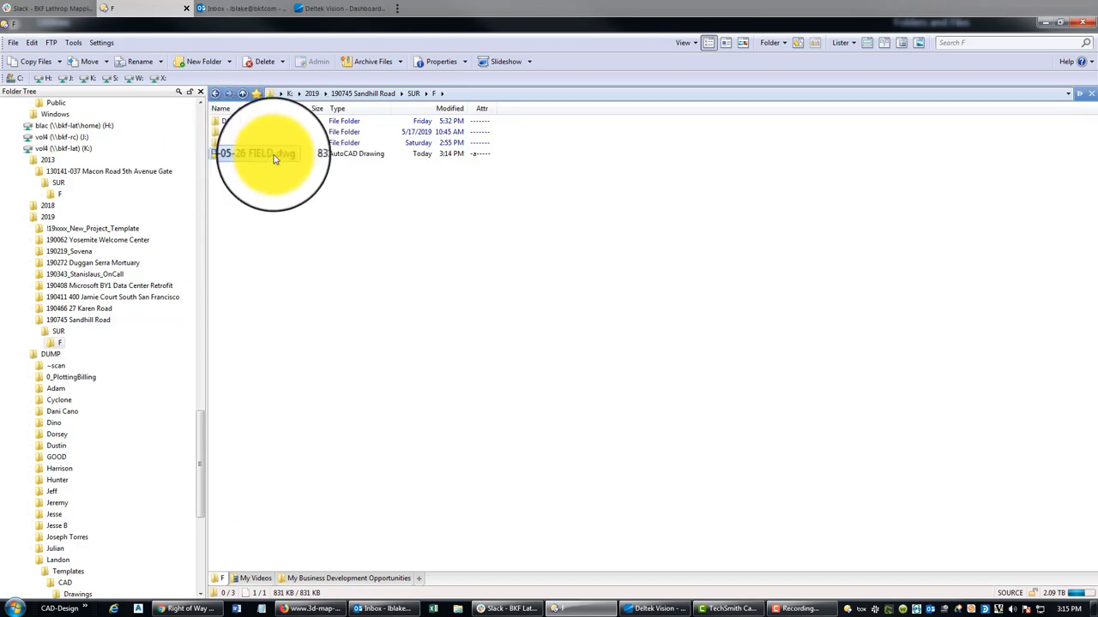
drag(322, 155, 271, 163)
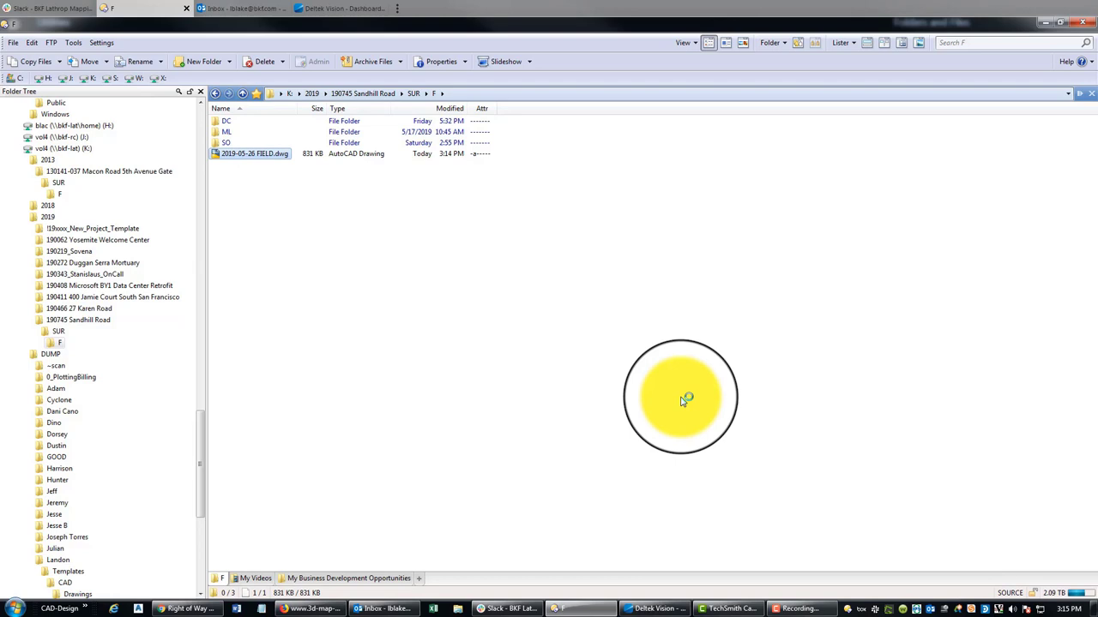
mouse_move(754, 614)
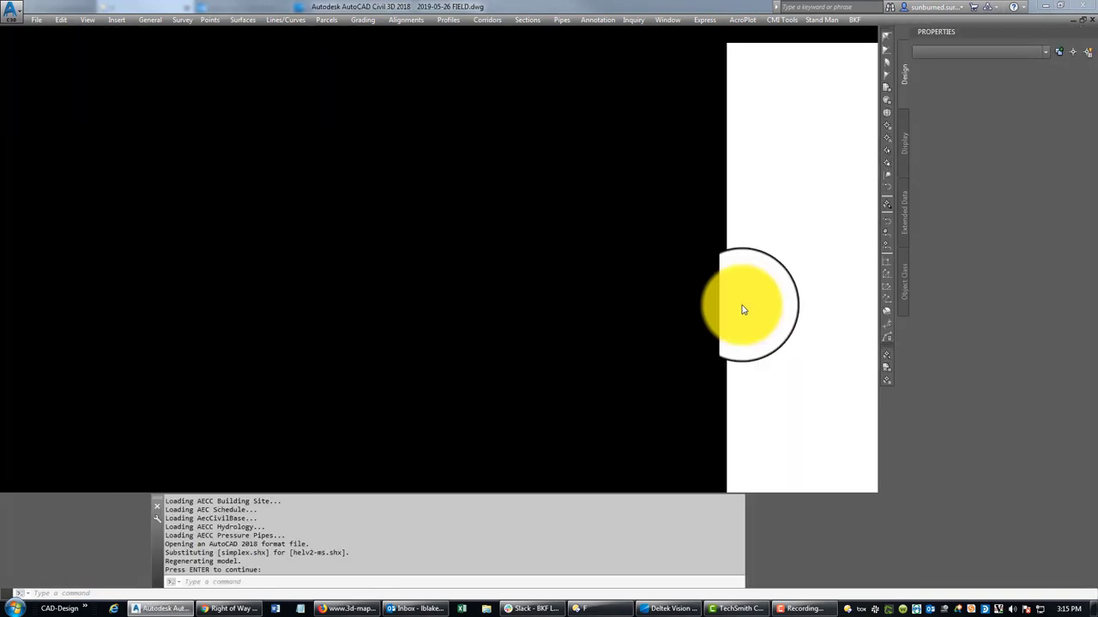
click(743, 309)
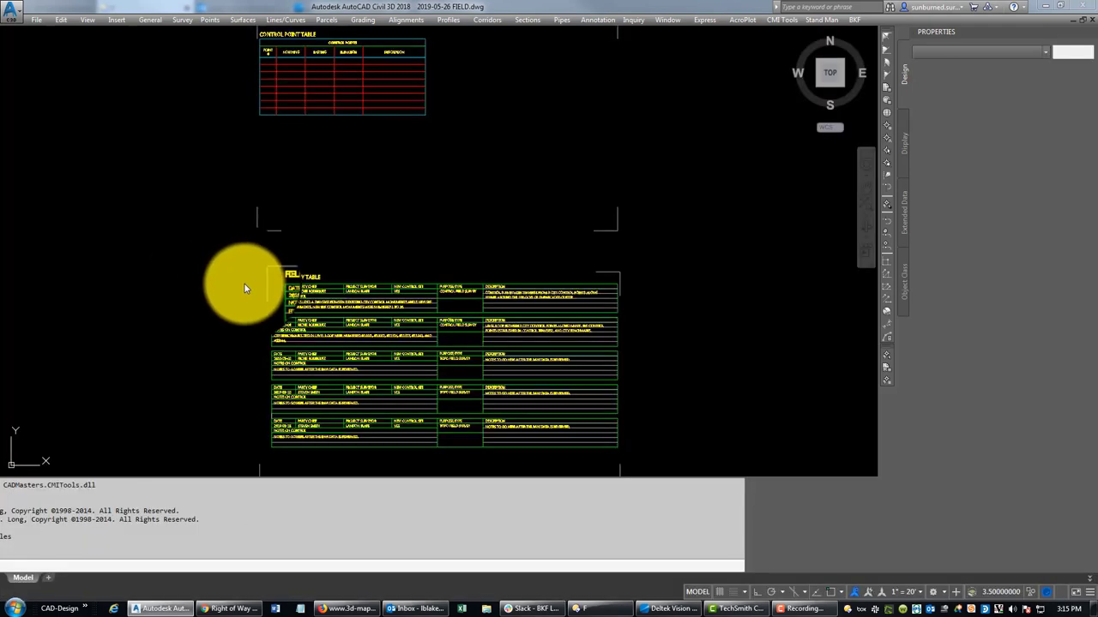
Switch the drawing from model space to the field survey table layouts
click(262, 538)
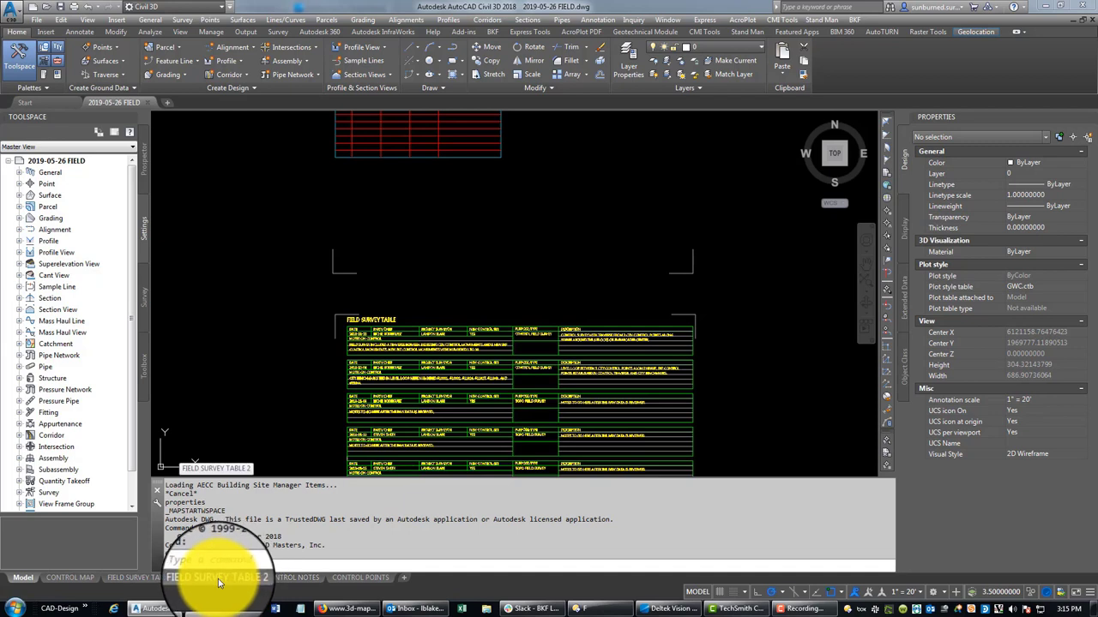
mouse_move(223, 581)
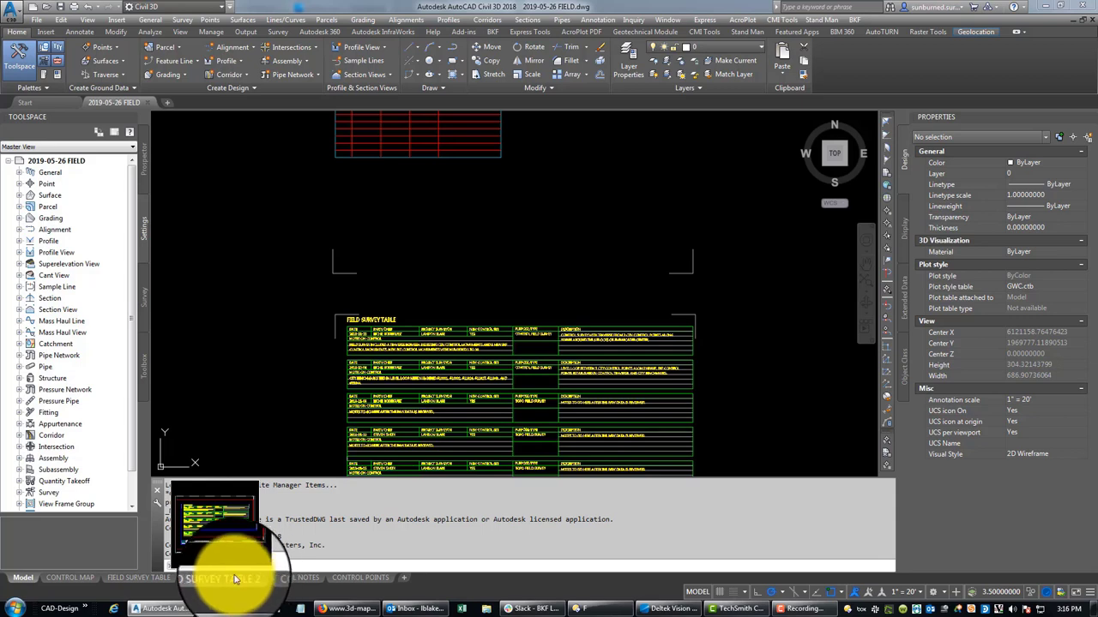
click(134, 581)
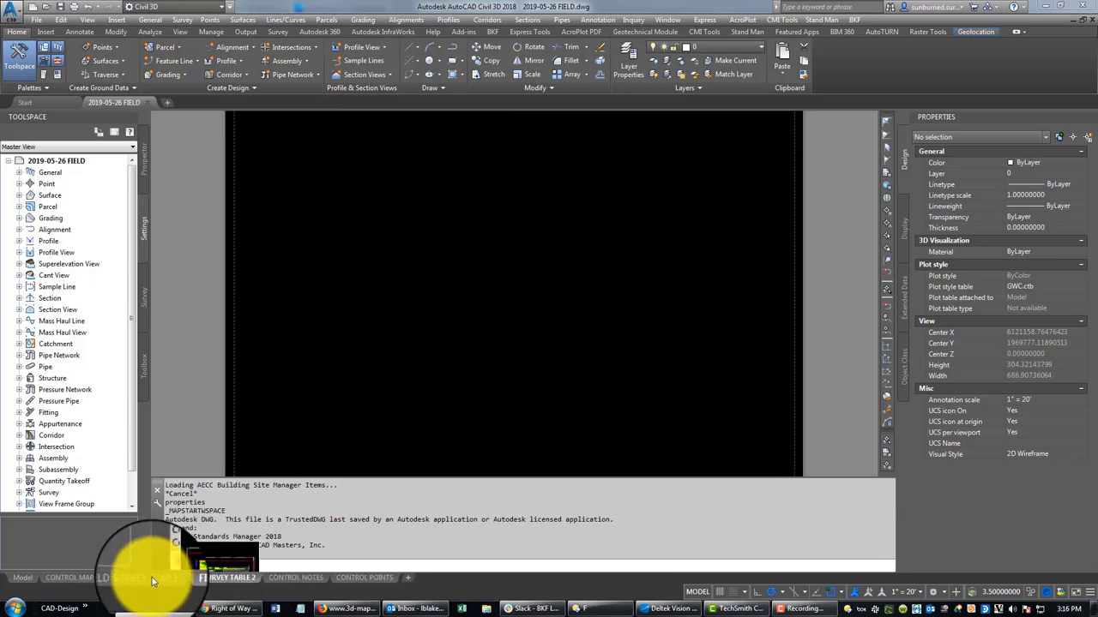
Rename the FIELD SURVEY TABLE layout to FIELD SURVEY TABLE 1
click(153, 582)
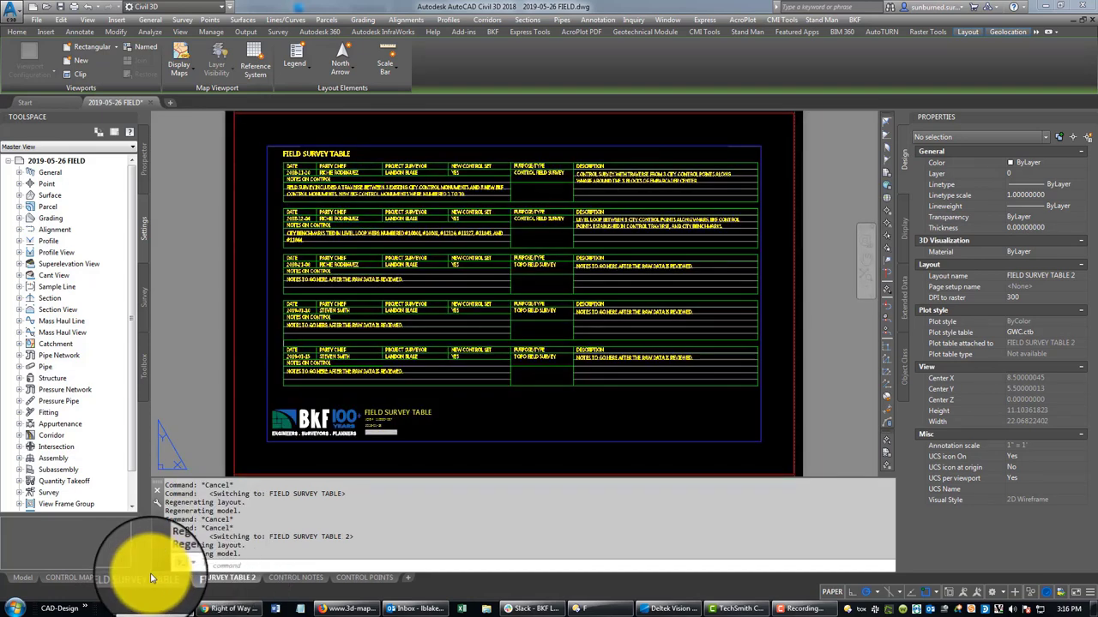
click(151, 581)
right_click(150, 581)
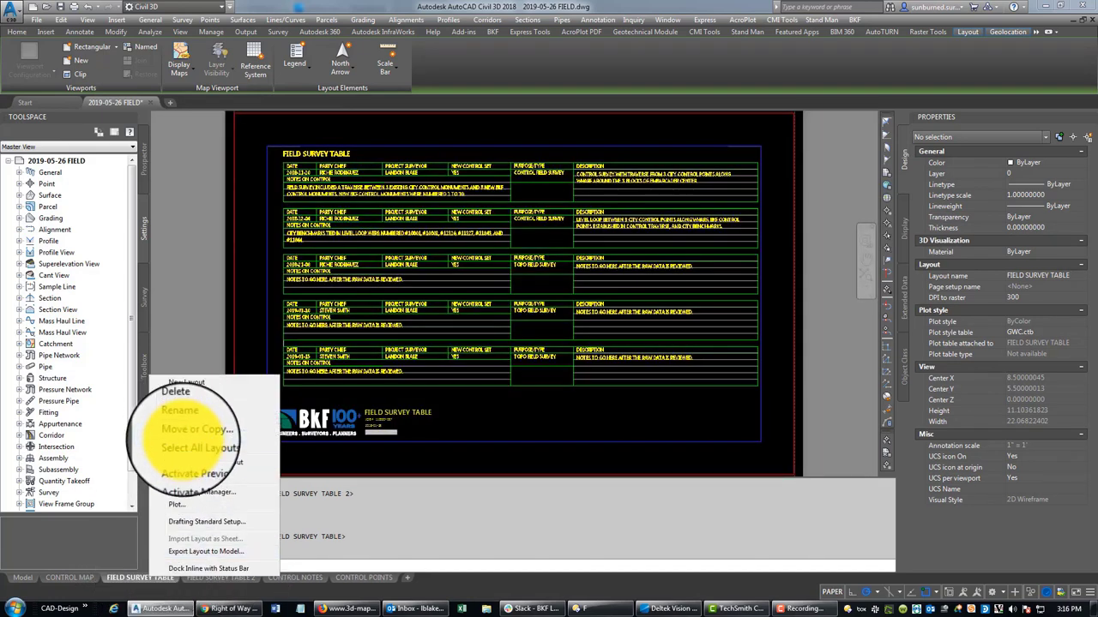
click(185, 420)
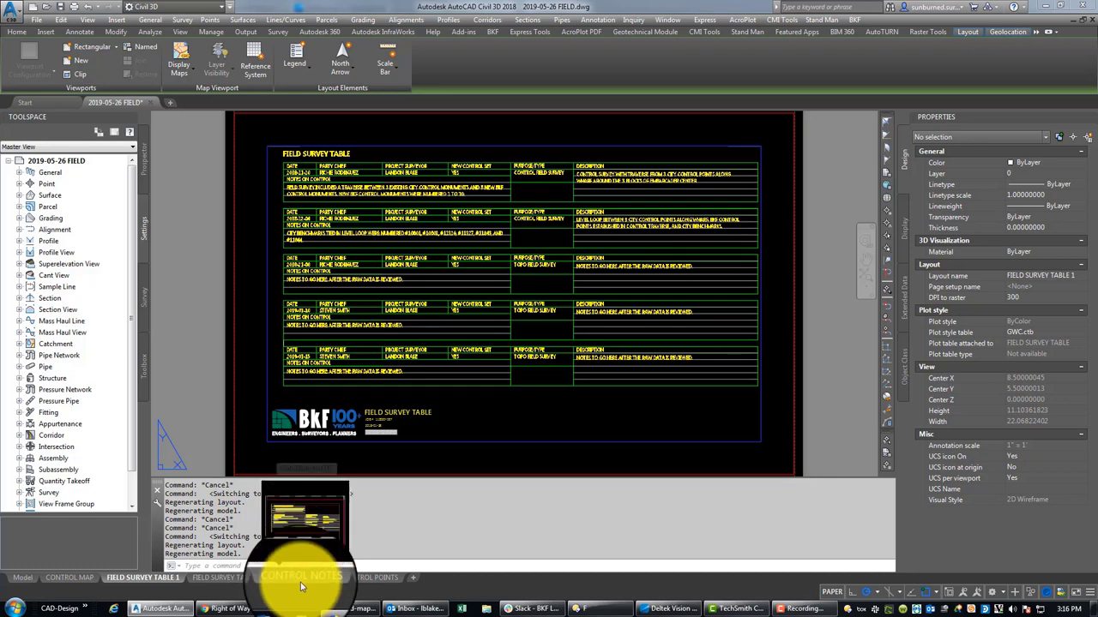
drag(301, 586, 359, 588)
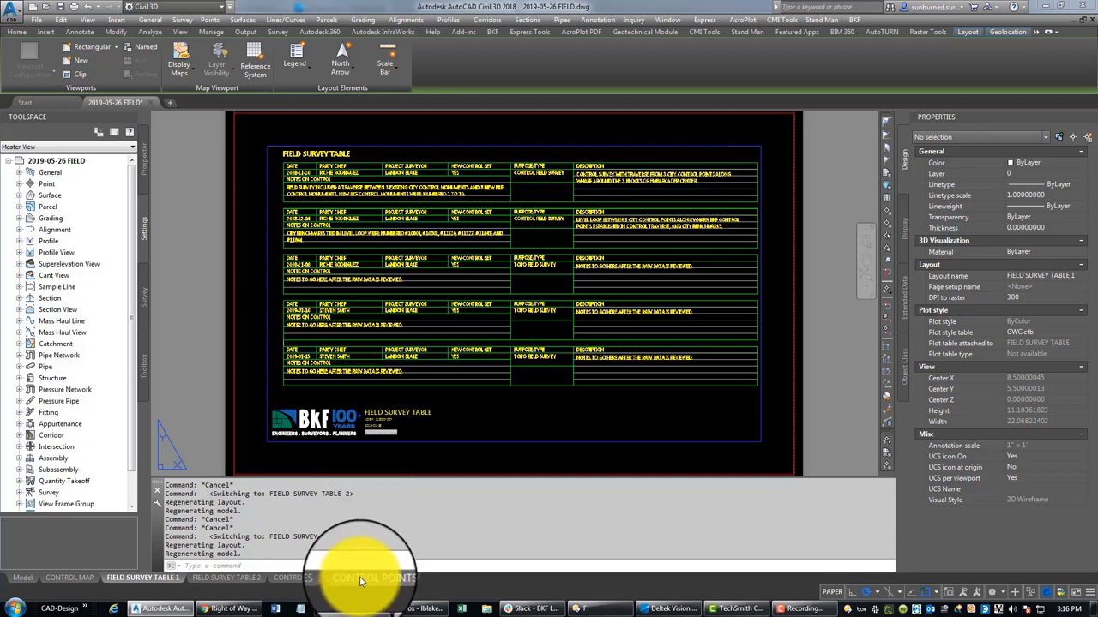
Switch to model space and examine the control point tables, the field survey table and the empty area around them
click(35, 581)
scroll(449, 297, down, 5)
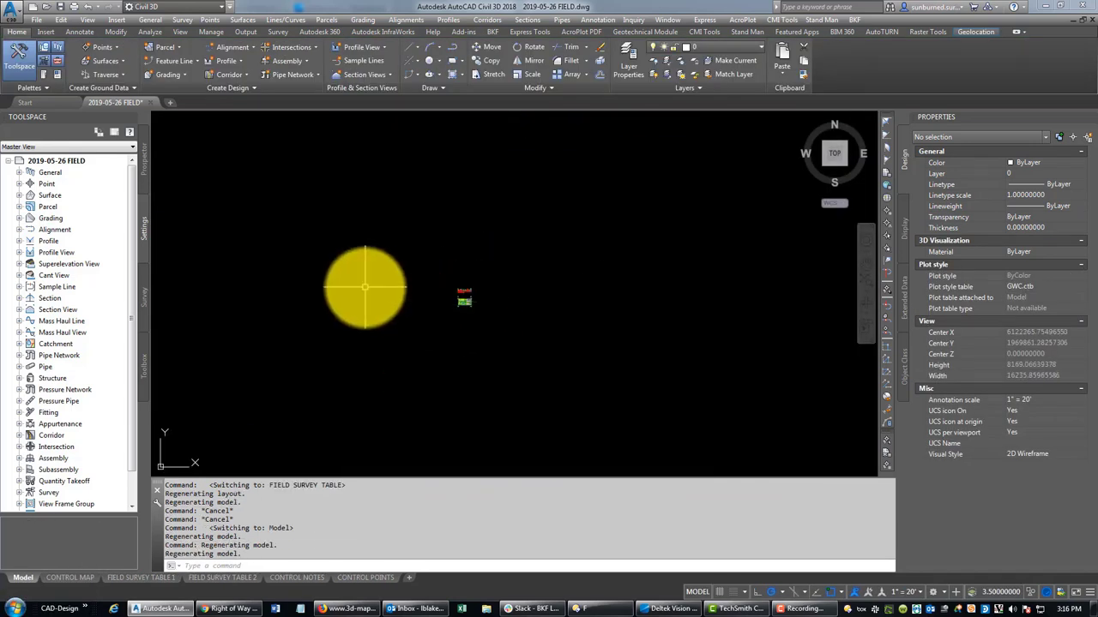
middle_drag(365, 287, 578, 297)
scroll(565, 289, down, 4)
scroll(618, 300, up, 4)
scroll(400, 225, up, 4)
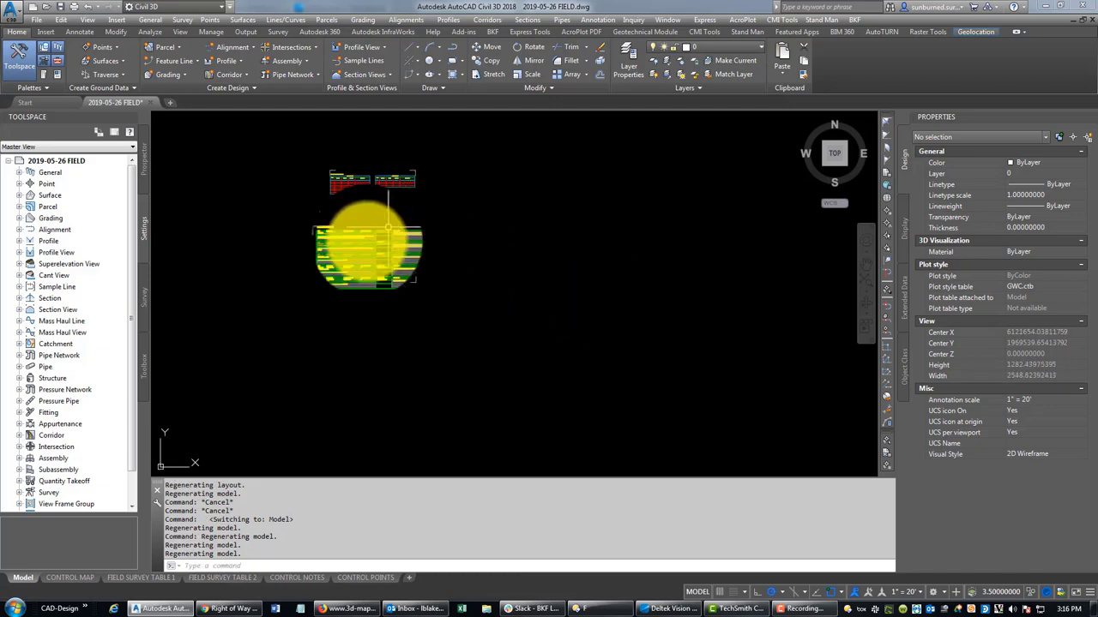
scroll(364, 236, up, 6)
middle_drag(343, 235, 377, 348)
scroll(371, 328, down, 2)
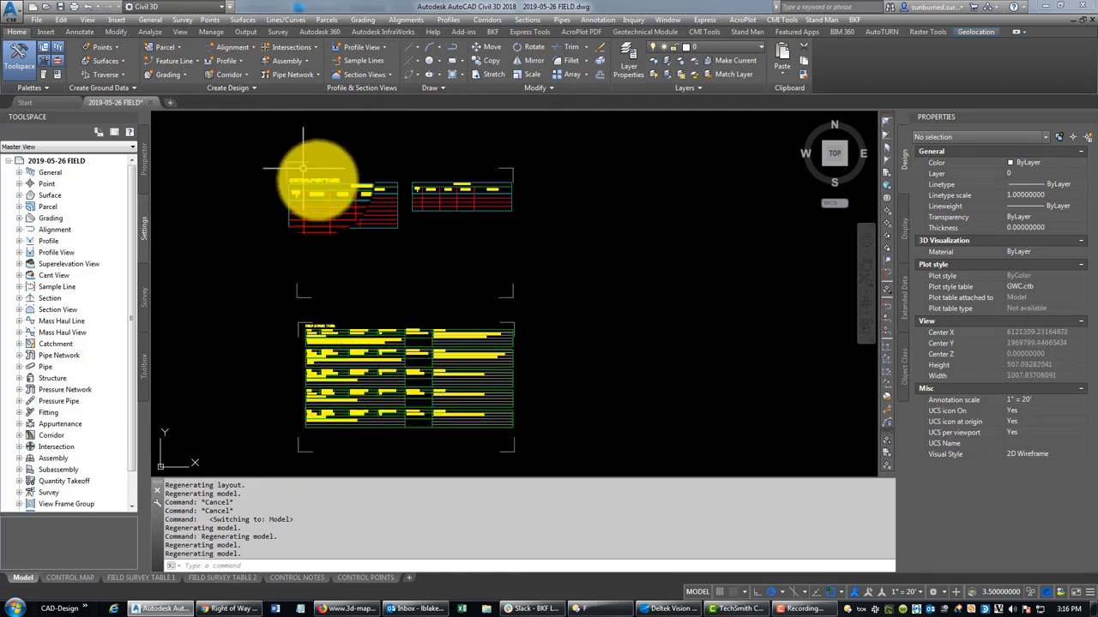
scroll(363, 196, up, 5)
scroll(347, 205, down, 3)
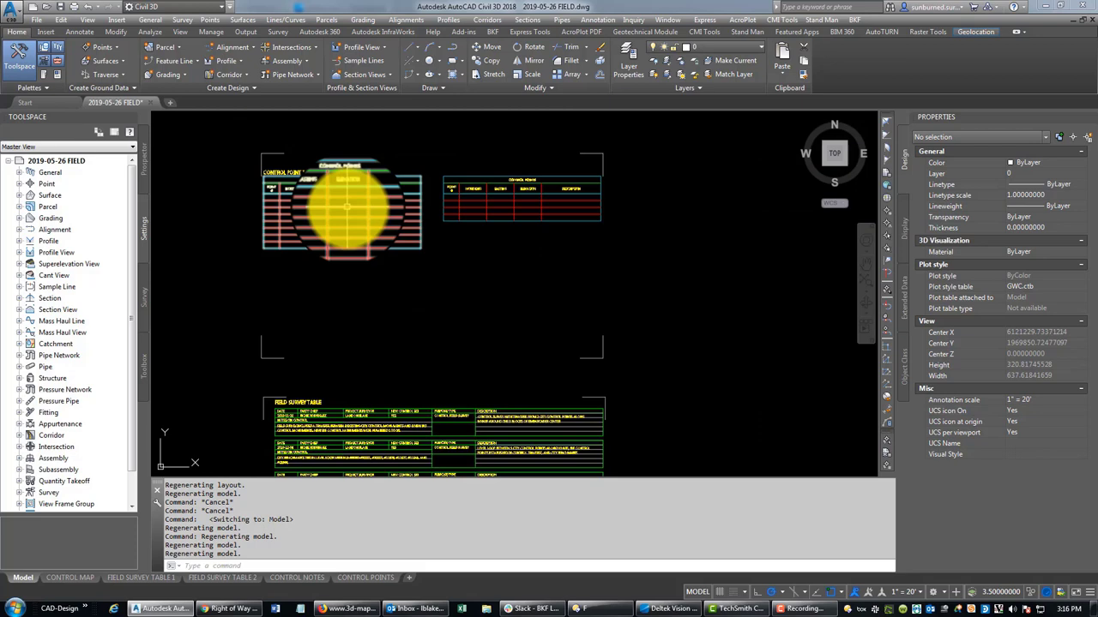
mouse_move(386, 330)
middle_down()
mouse_move(378, 214)
mouse_move(381, 281)
middle_up()
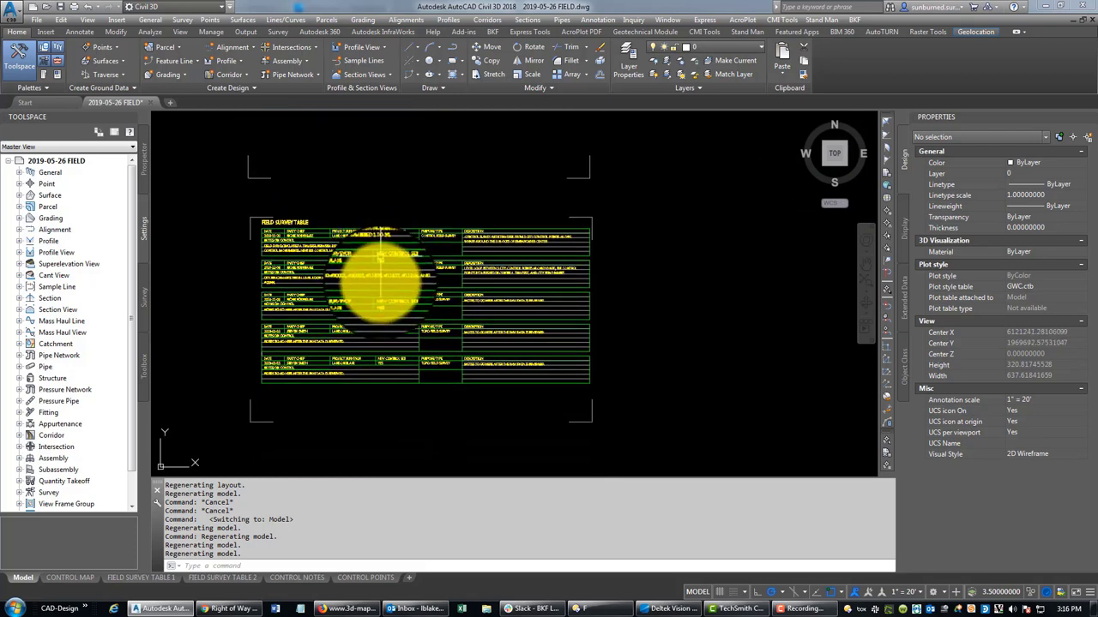
scroll(380, 282, up, 2)
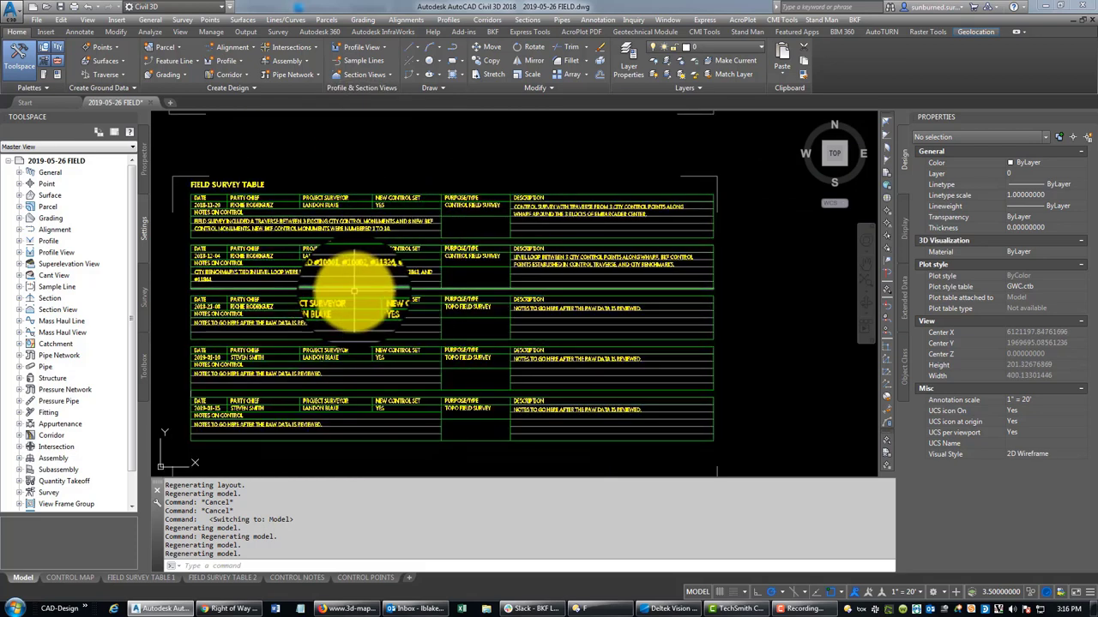
scroll(354, 291, down, 6)
middle_drag(289, 227, 477, 240)
scroll(505, 240, down, 8)
middle_drag(395, 226, 506, 270)
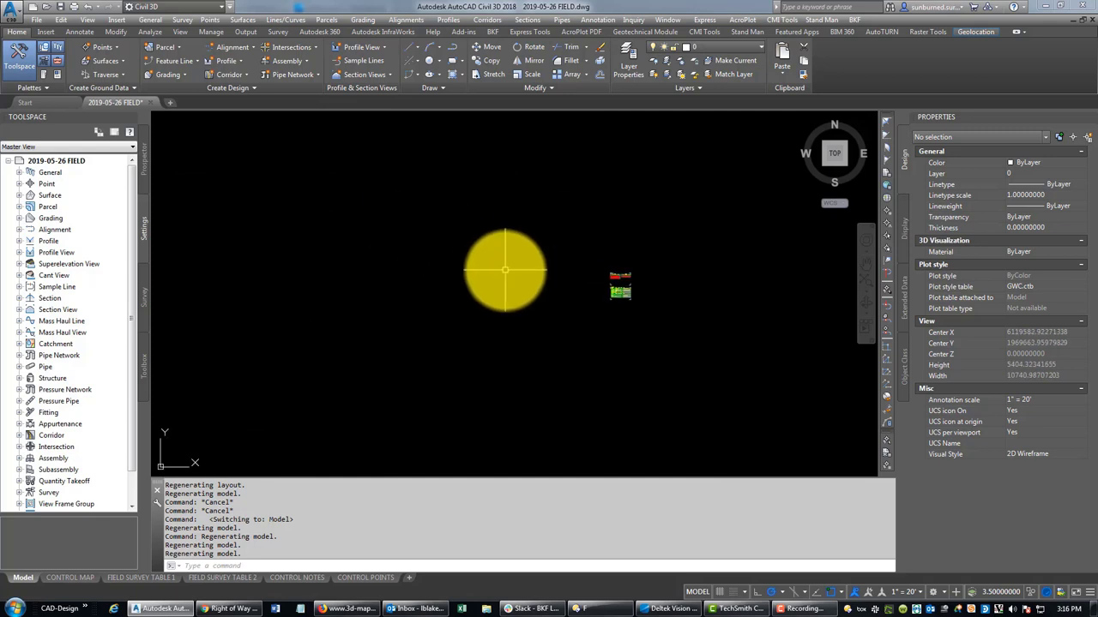
scroll(505, 270, down, 6)
mouse_move(385, 270)
middle_down()
mouse_move(486, 321)
mouse_move(532, 324)
middle_up()
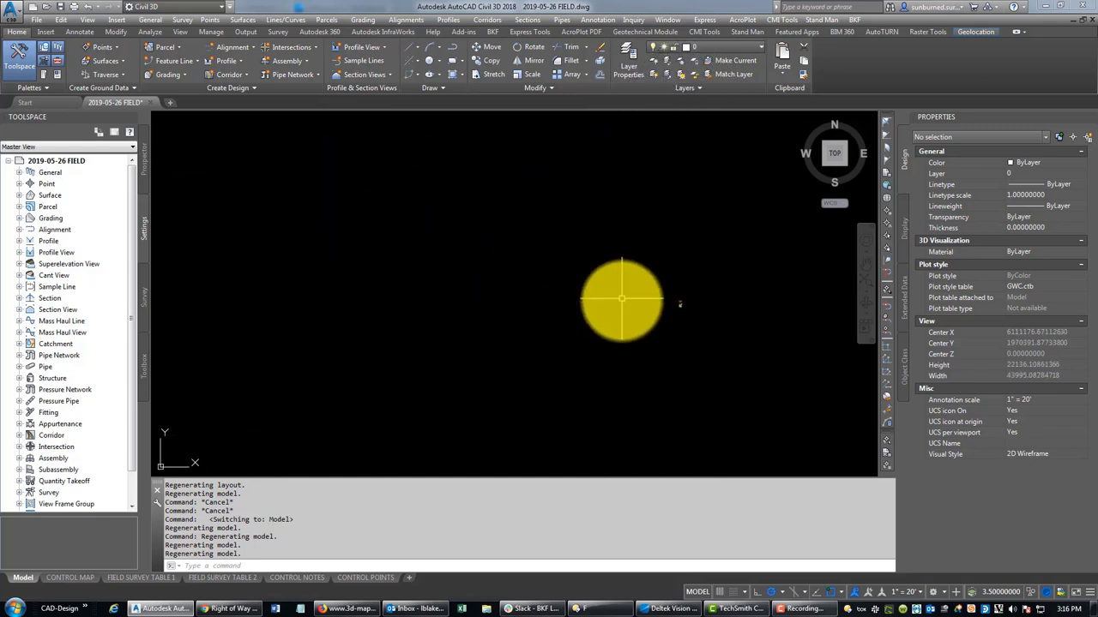
Make the V-PNTS-BNDY-CTRL layer current and rename it to V-PNTS-CTRL
click(758, 48)
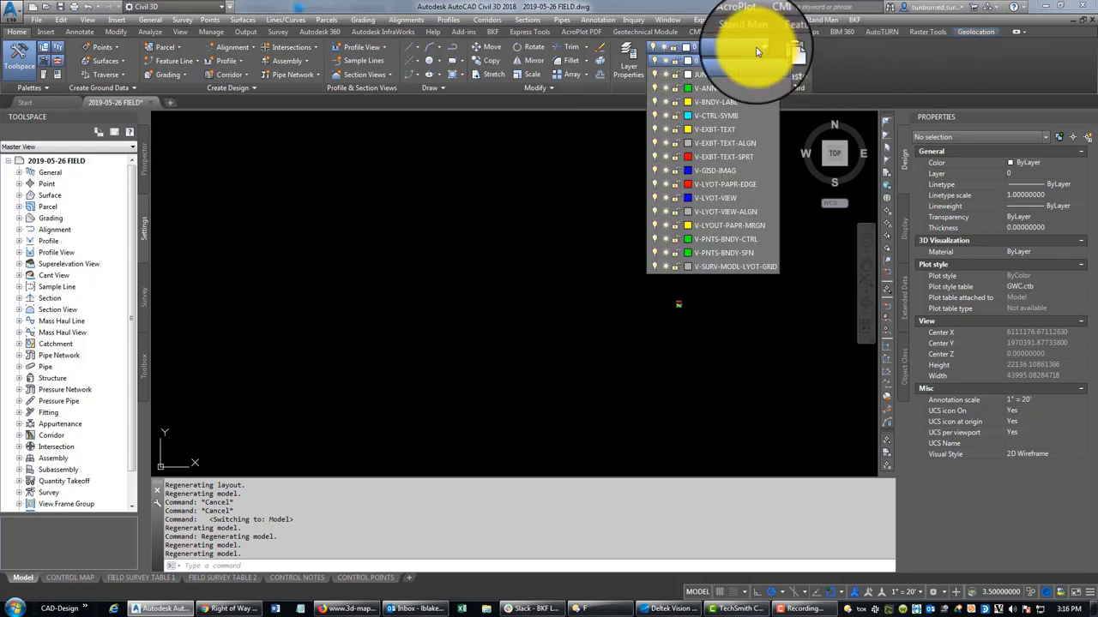
click(702, 240)
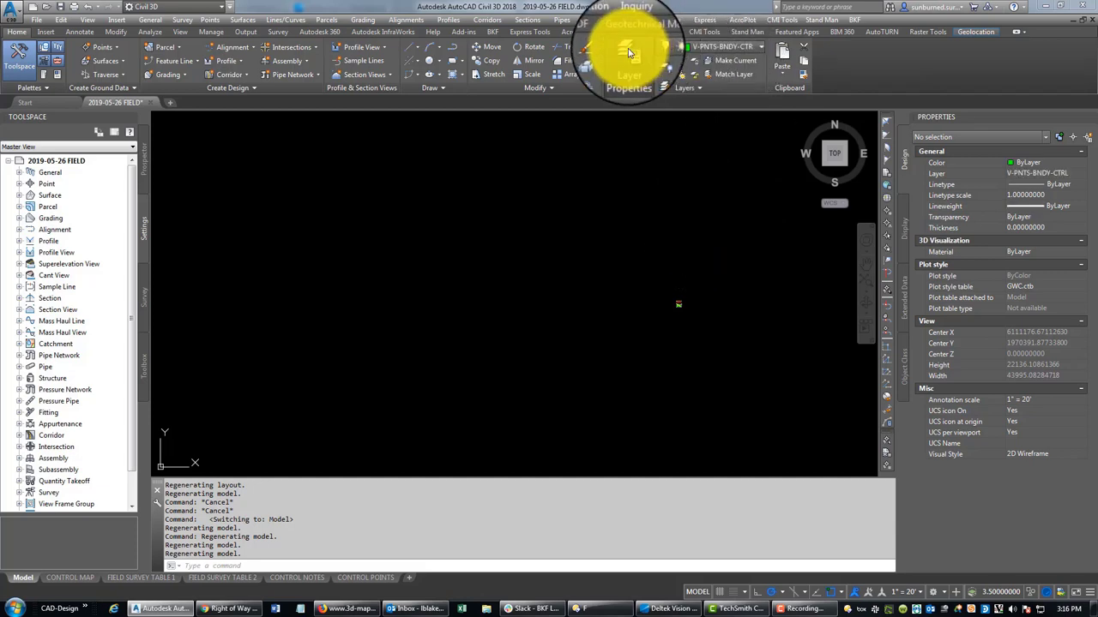
click(629, 53)
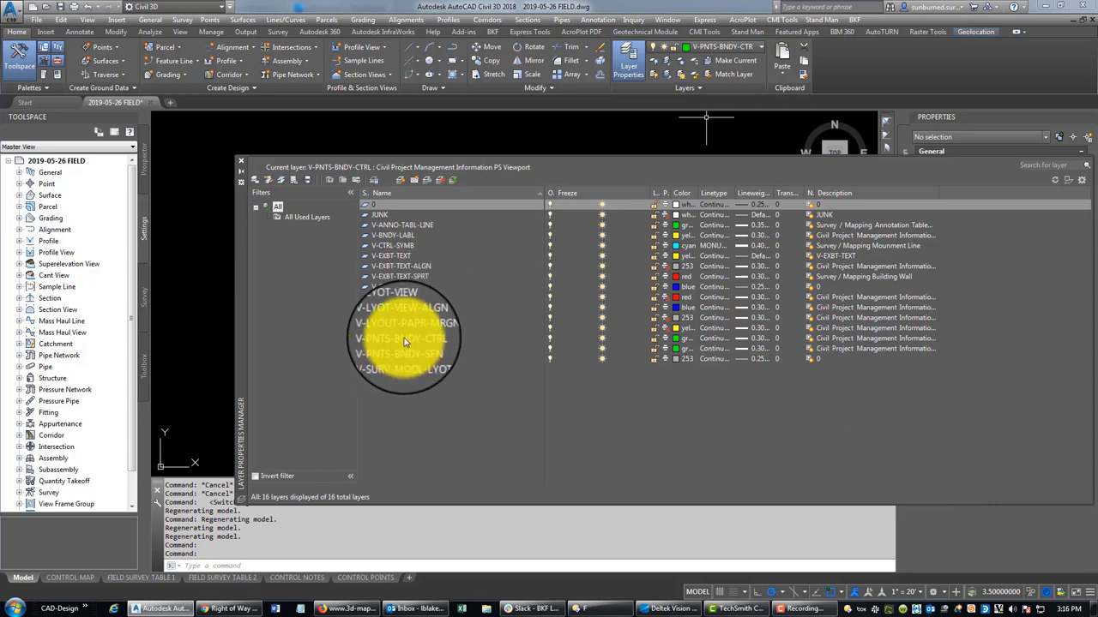
right_click(405, 342)
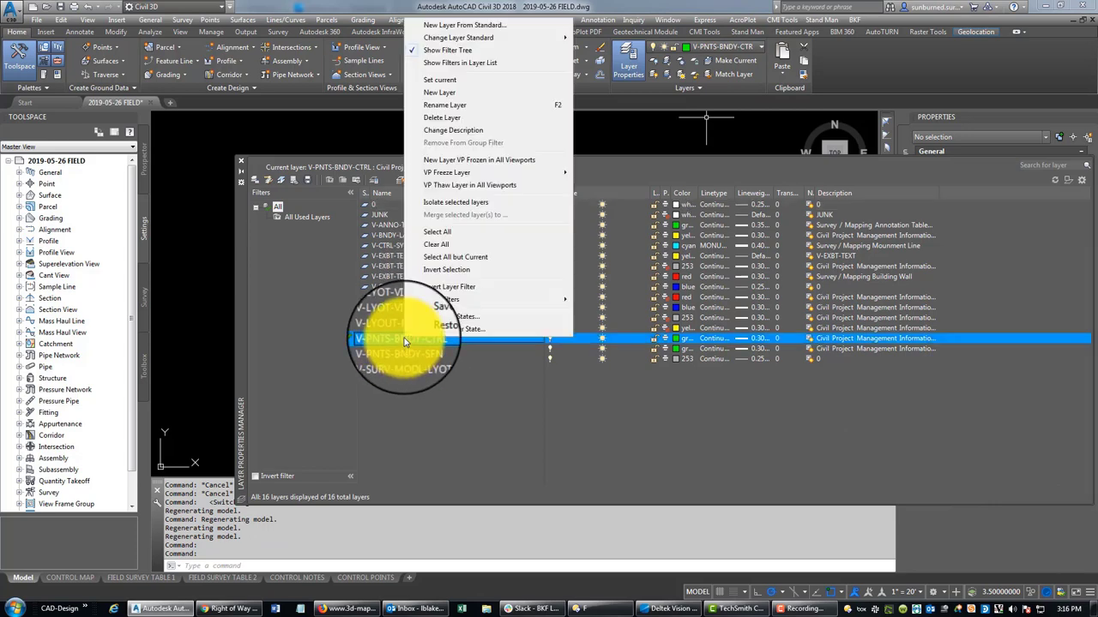
click(442, 105)
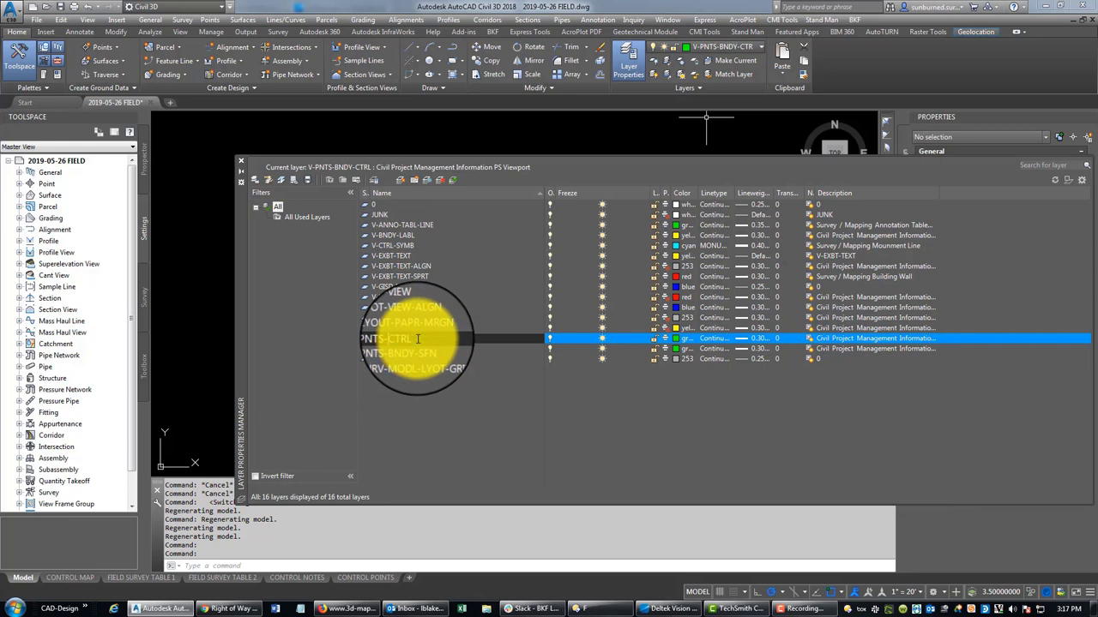
Try to delete the V-PNTS-BNDY-SFN layer
click(415, 349)
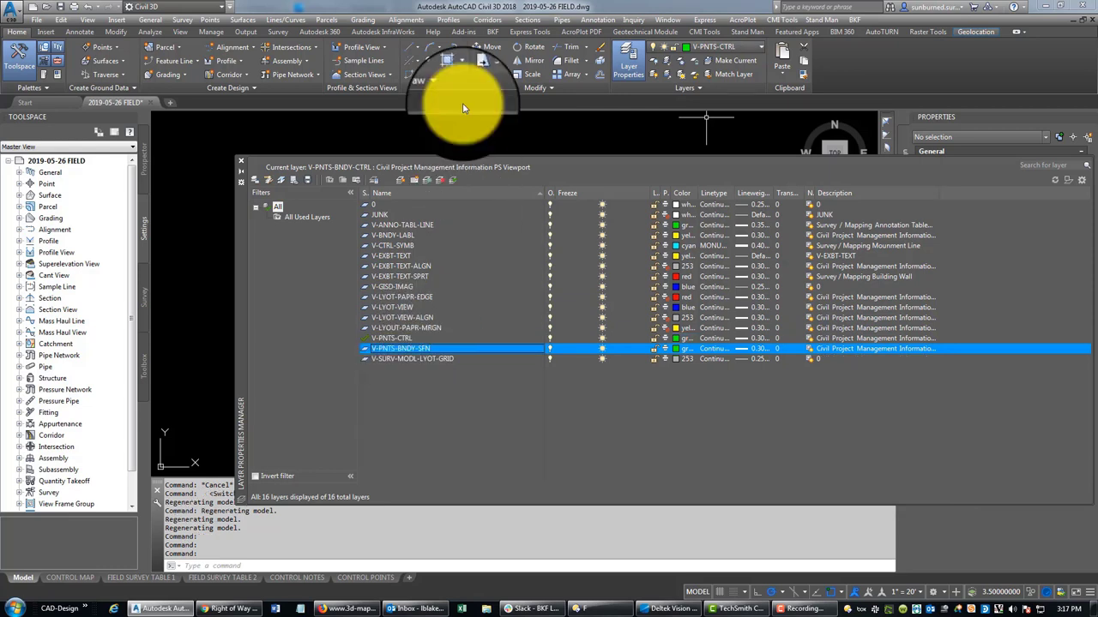
click(434, 178)
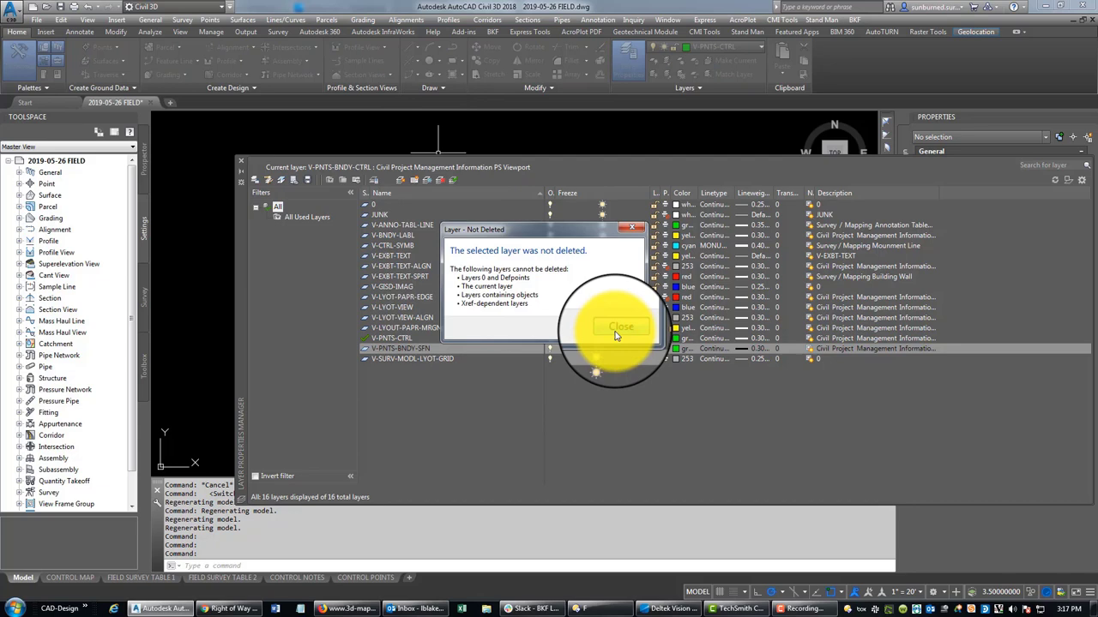
click(618, 328)
Merge the V-PNTS-BNDY-SFN layer into the V-PNTS-CTRL layer
right_click(415, 349)
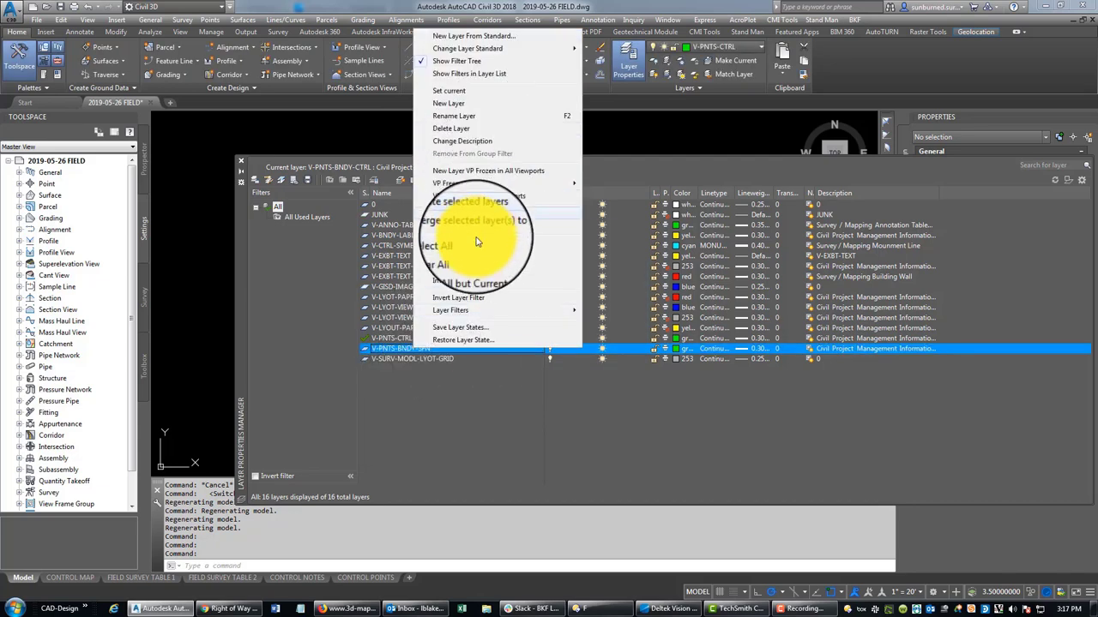
click(478, 226)
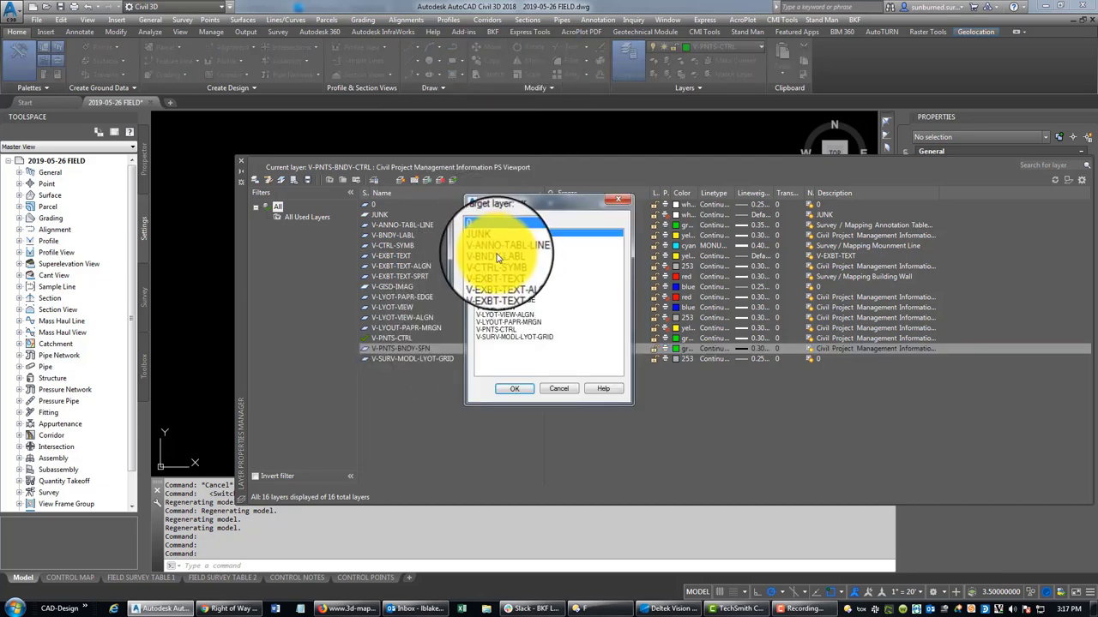
click(500, 338)
click(510, 389)
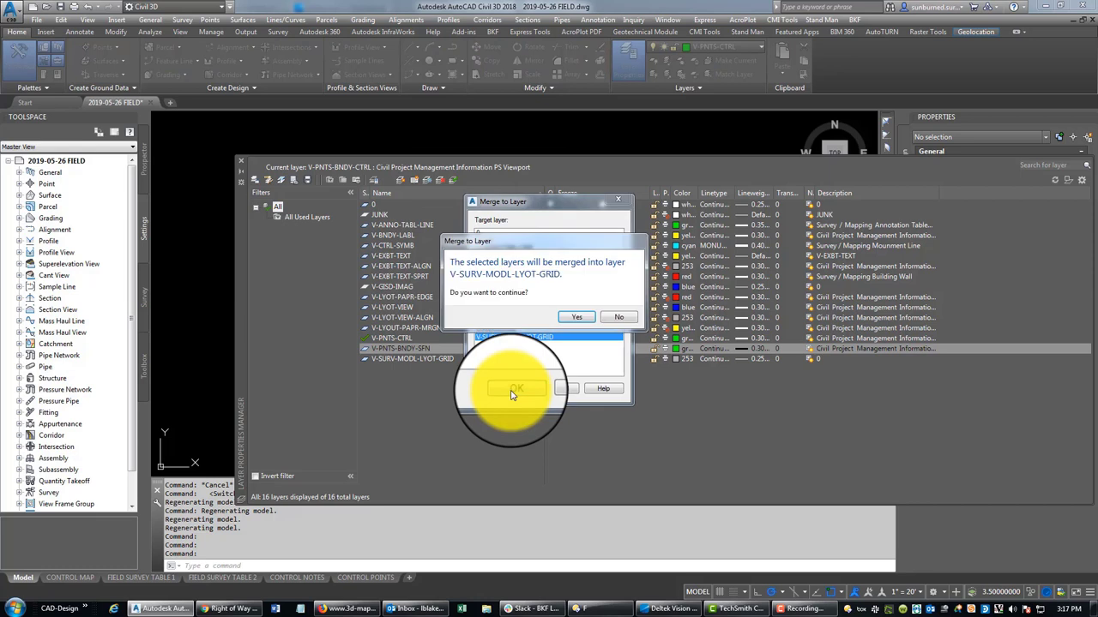
click(566, 316)
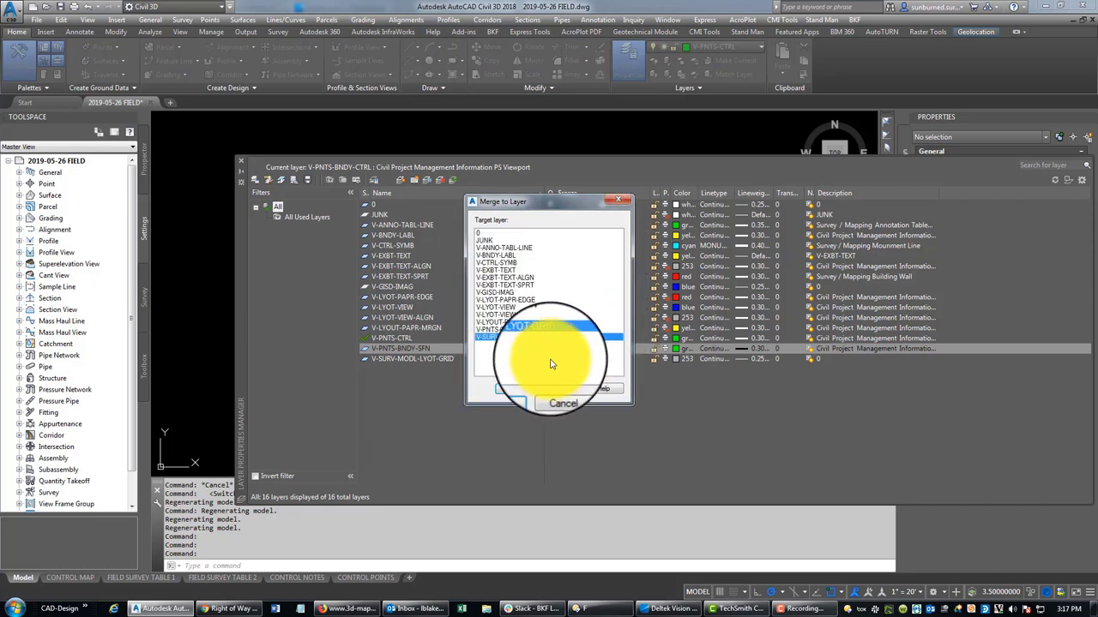
click(504, 330)
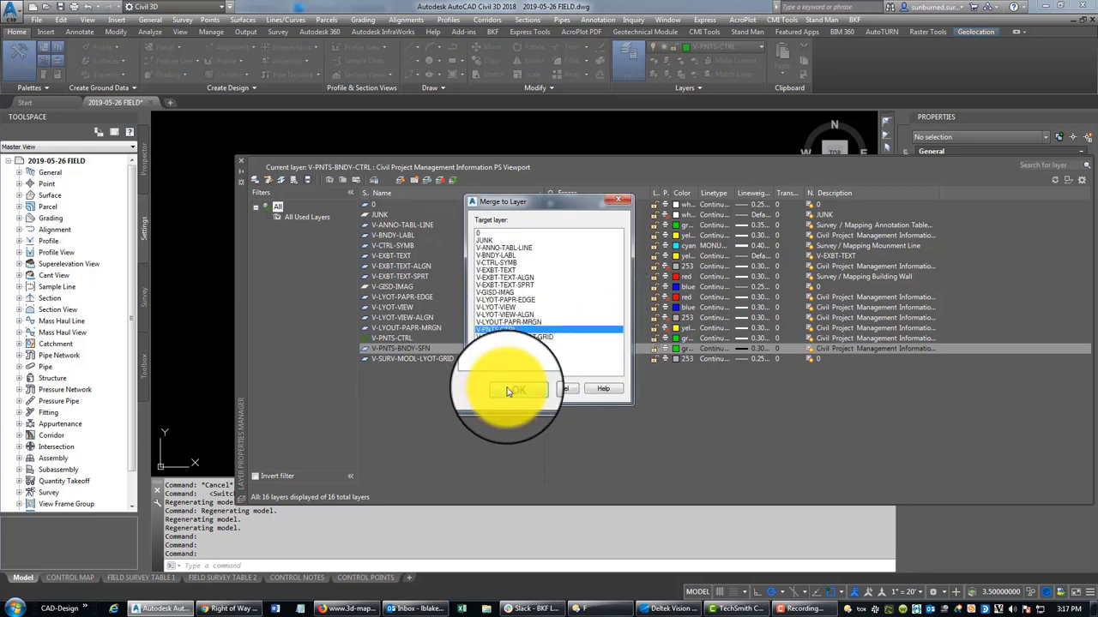
click(506, 388)
click(503, 316)
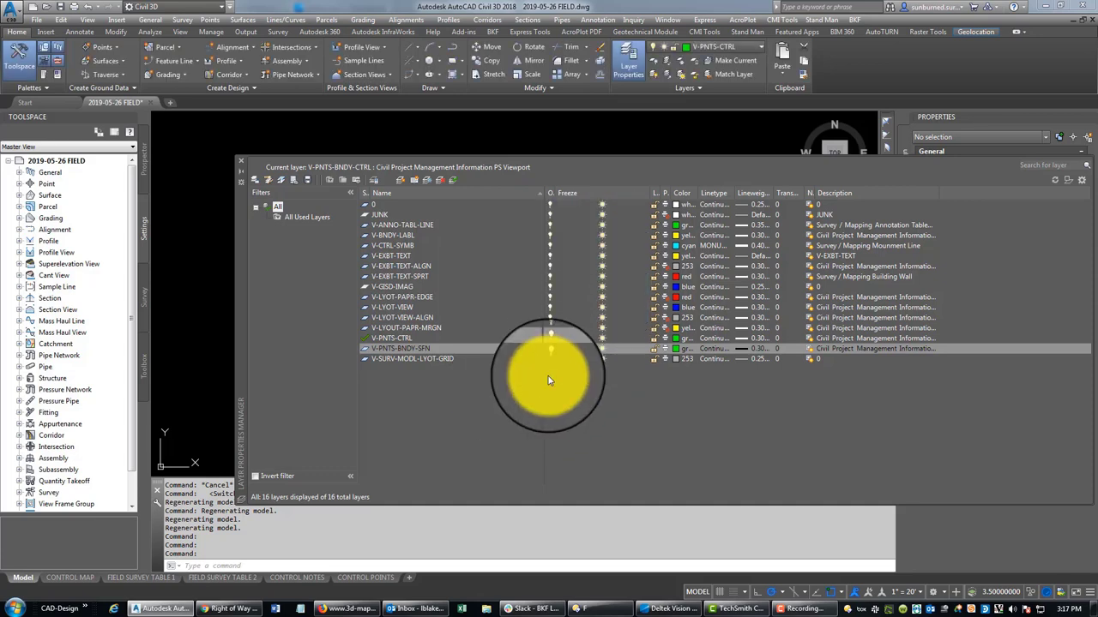
click(407, 340)
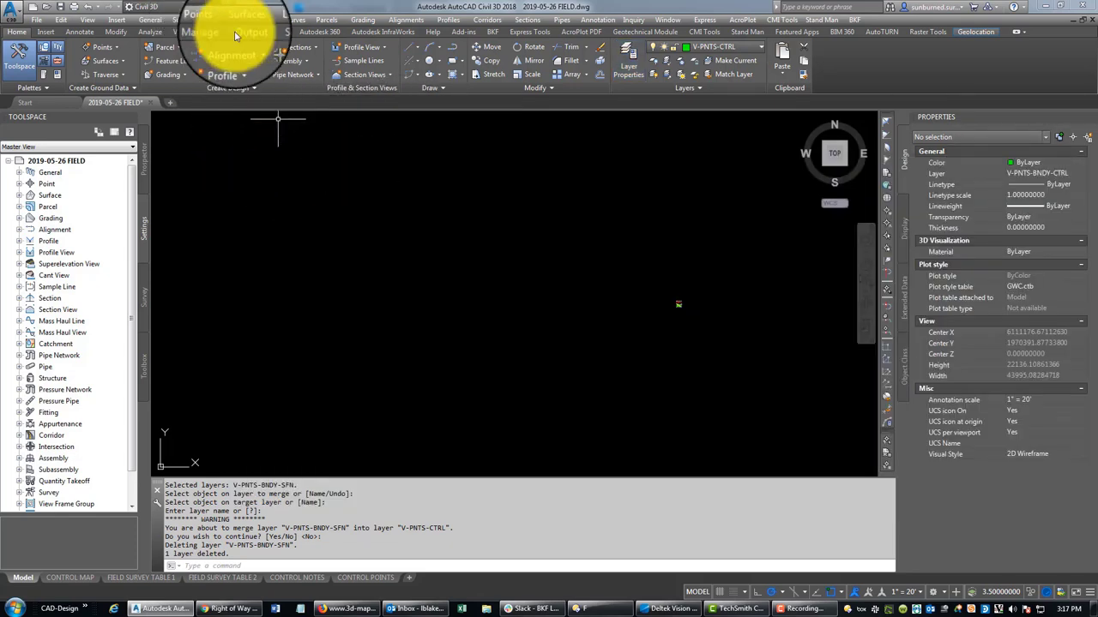
List all the points in the drawing to check for existing ones
click(209, 20)
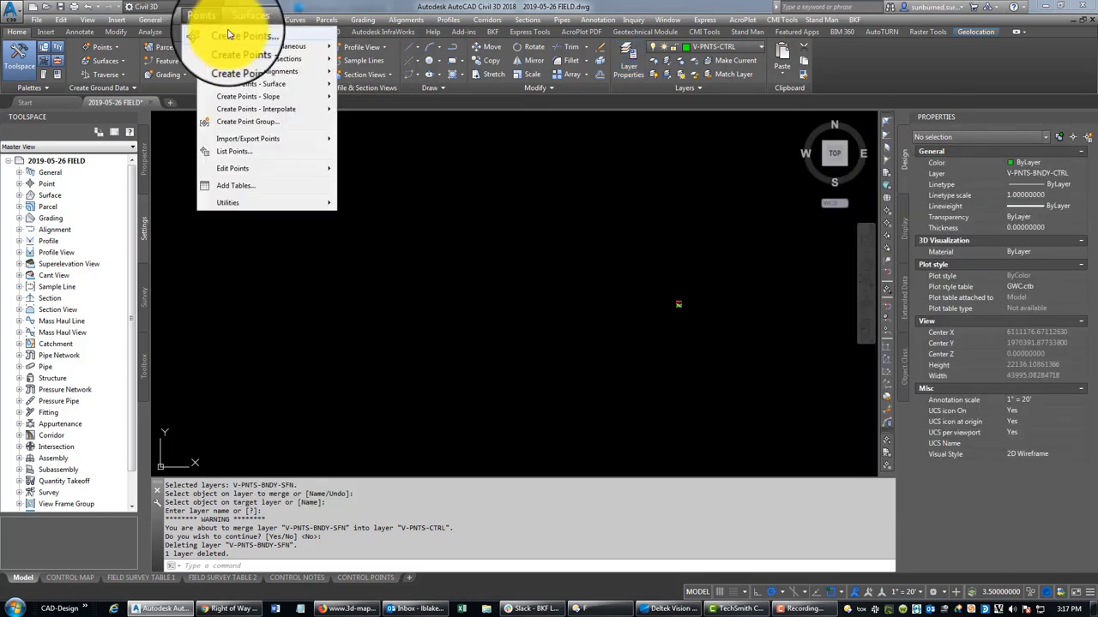
click(267, 152)
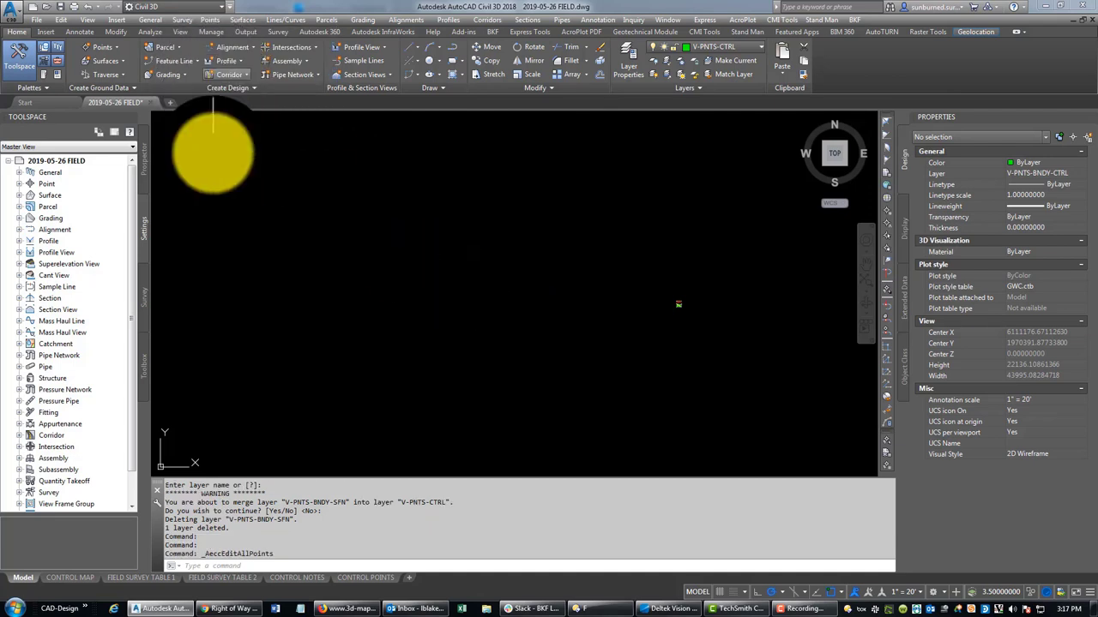
Start a point import and choose 2019-05-24 ALL CONTROL.csv from the project's TBC Export folder as the source file
click(210, 22)
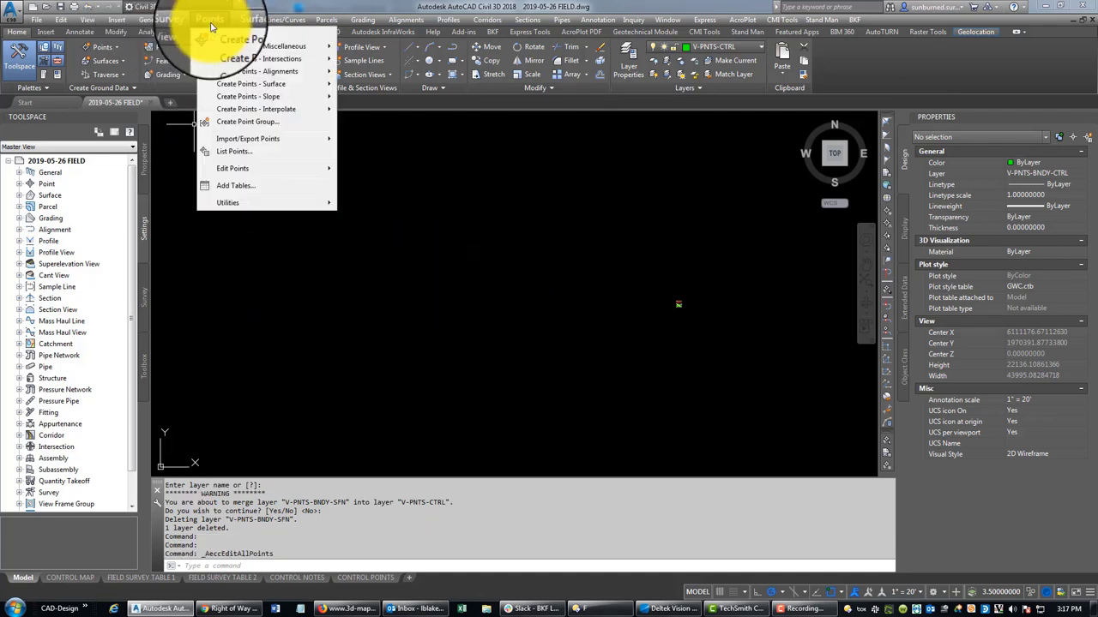
mouse_move(247, 142)
click(372, 143)
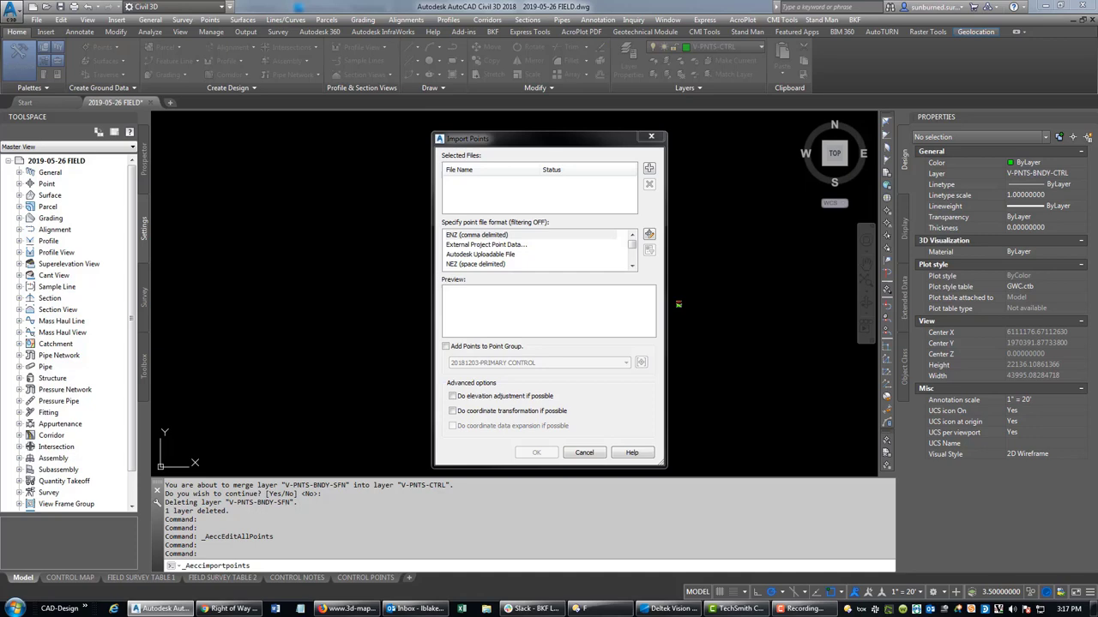
drag(903, 223, 267, 144)
click(327, 166)
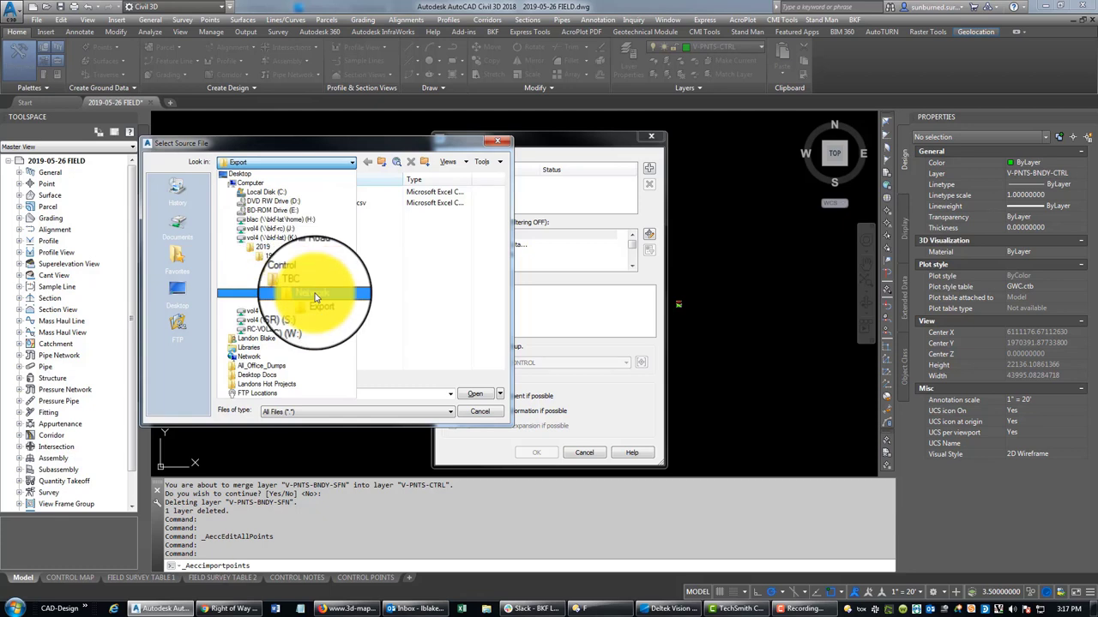
click(314, 304)
click(292, 192)
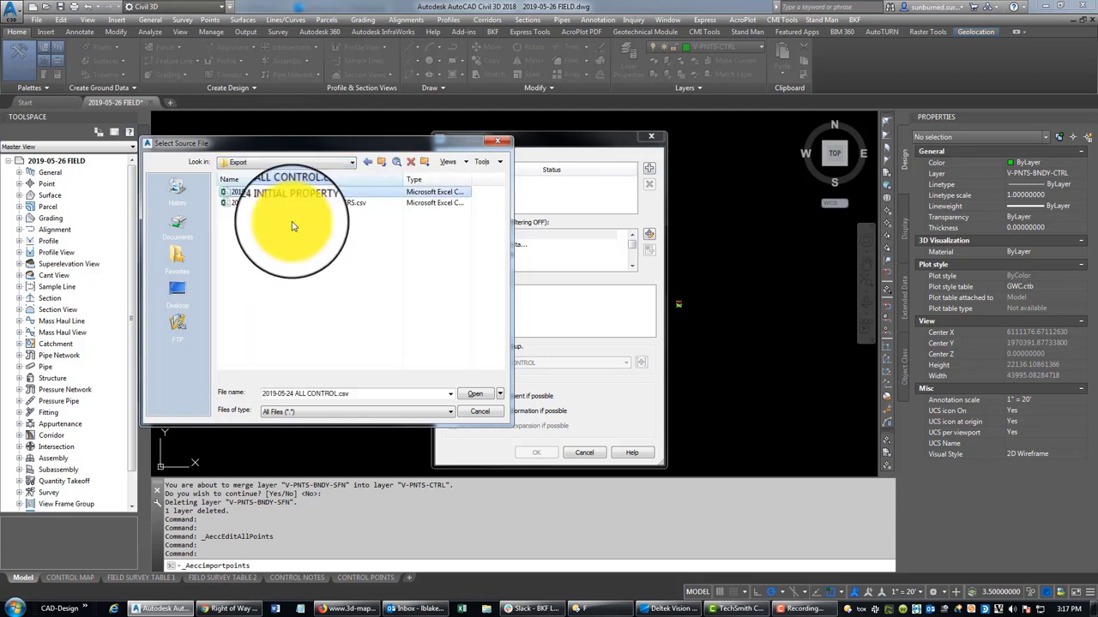
click(476, 395)
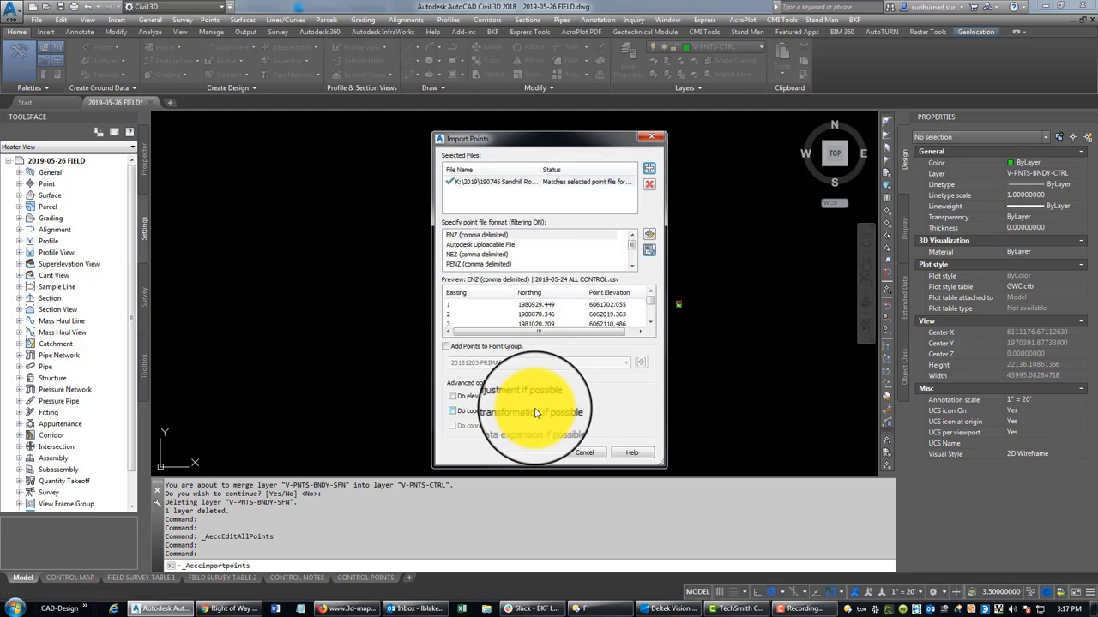
Set the point file format to PNEZD (comma delimited) and check the remaining columns in the preview
click(634, 263)
click(485, 264)
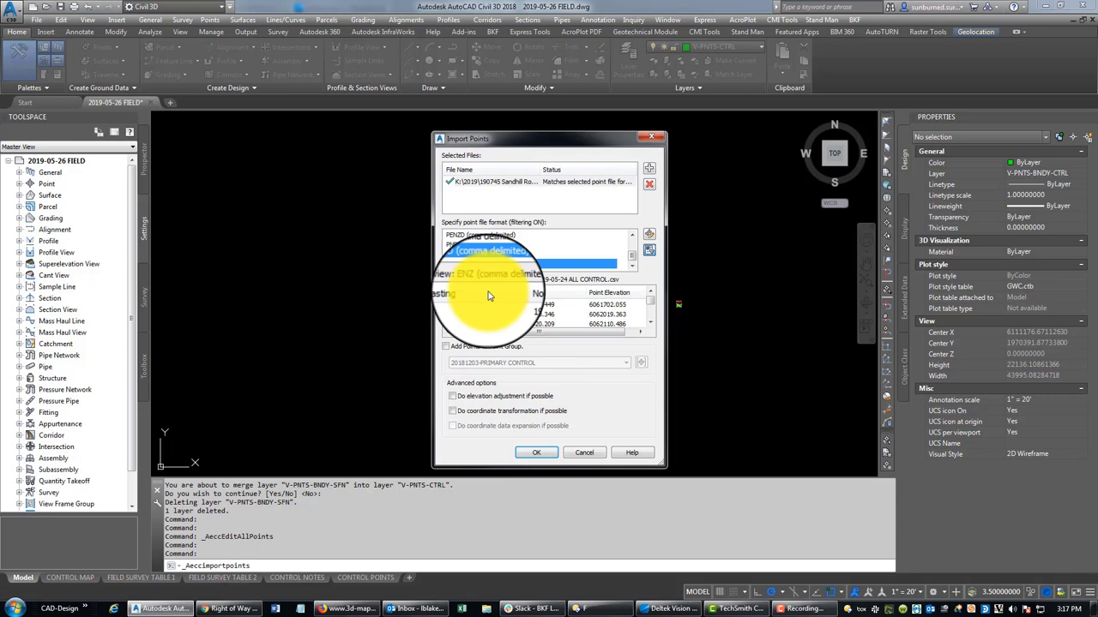
drag(540, 336, 607, 337)
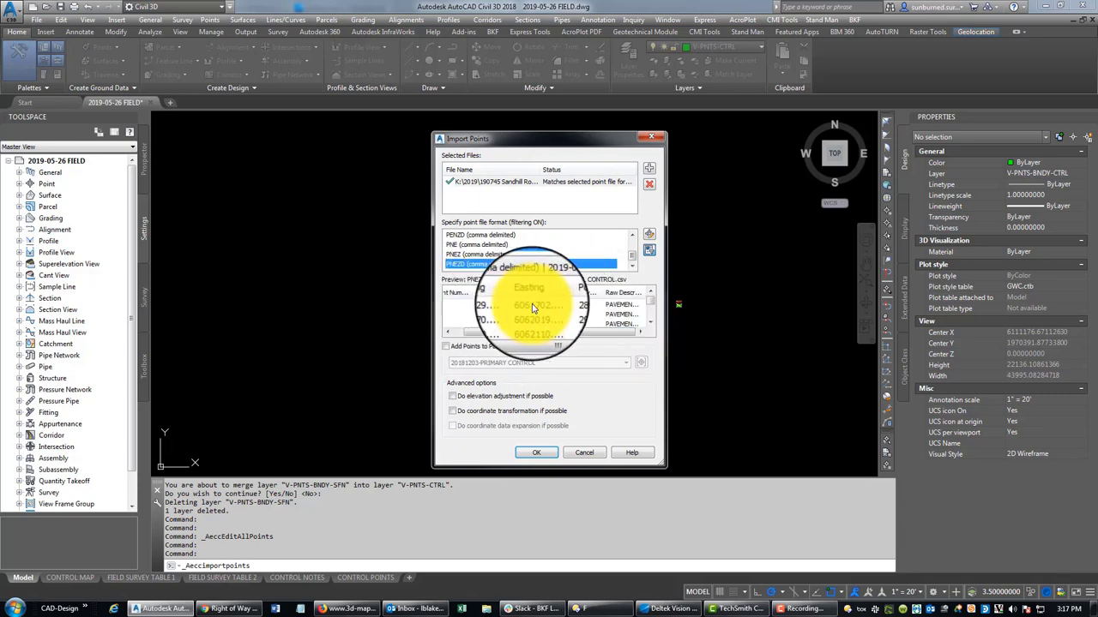
Import the points from the selected control file and bring the full extents of the drawing into view
click(540, 453)
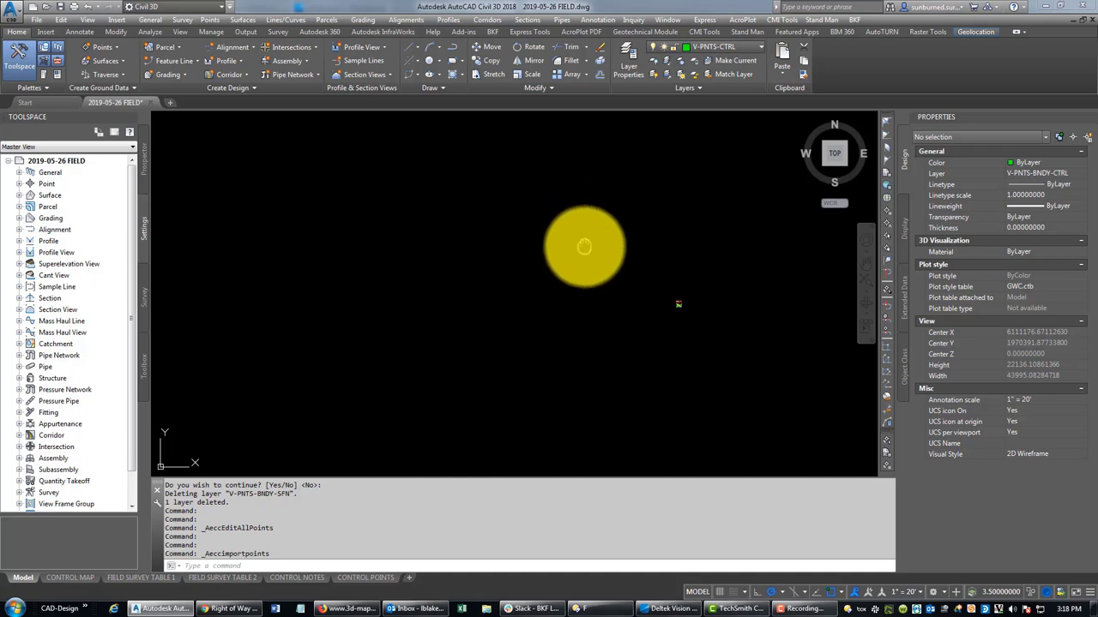
scroll(549, 240, down, 3)
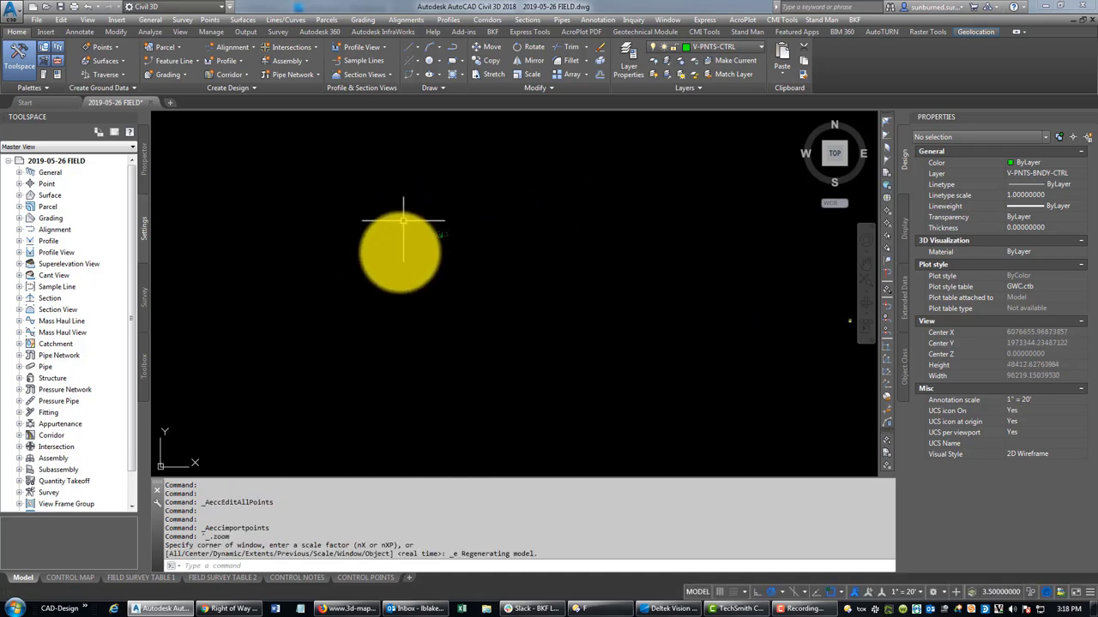
middle_drag(622, 292, 537, 262)
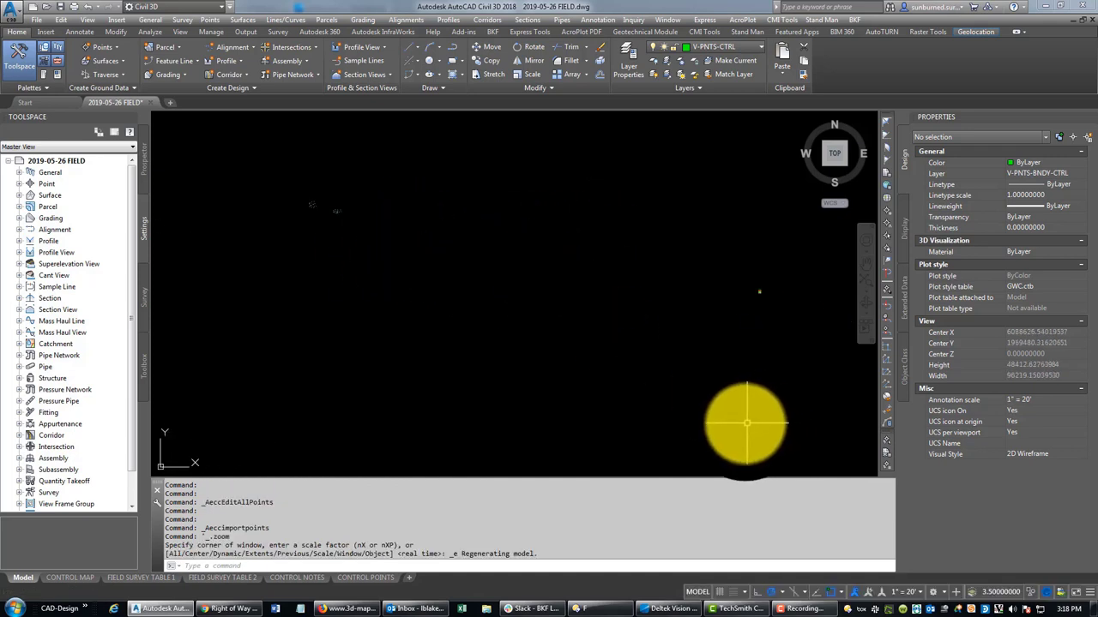
key(Return)
click(747, 368)
click(766, 342)
key(Escape)
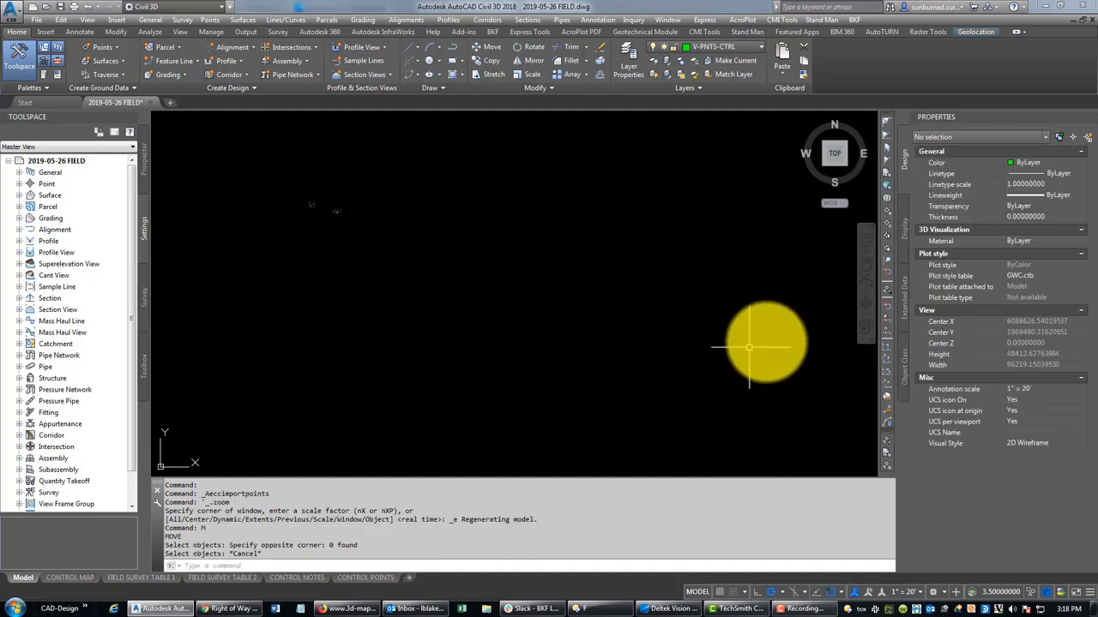
Move the distant cluster of drawing objects to an empty area beside the imported control points
text(m)
key(Return)
click(789, 332)
click(676, 237)
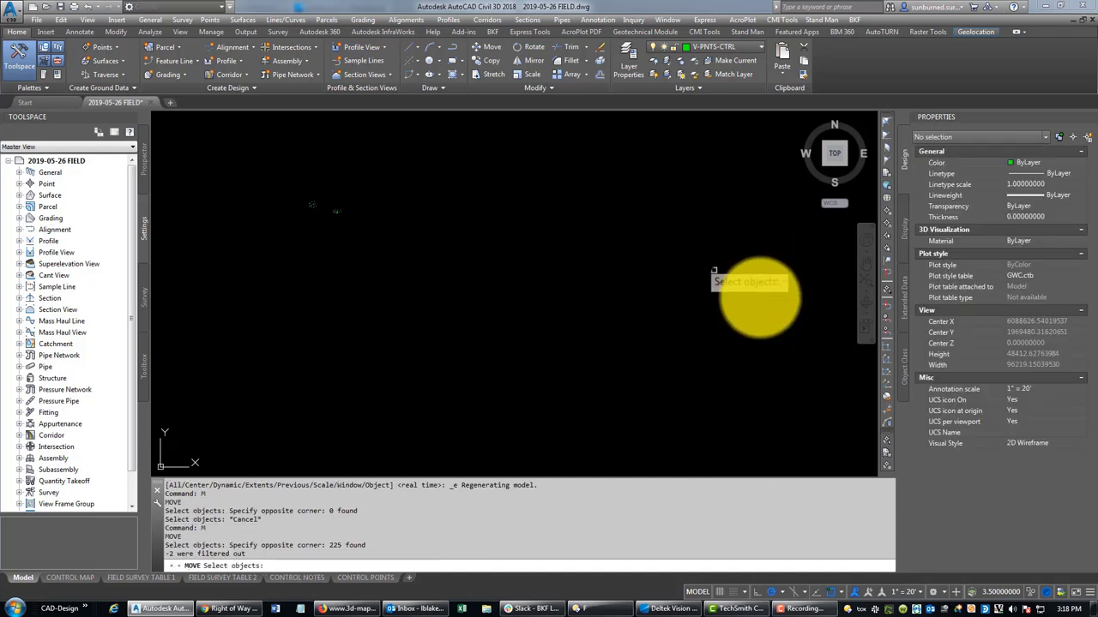
key(Return)
click(774, 299)
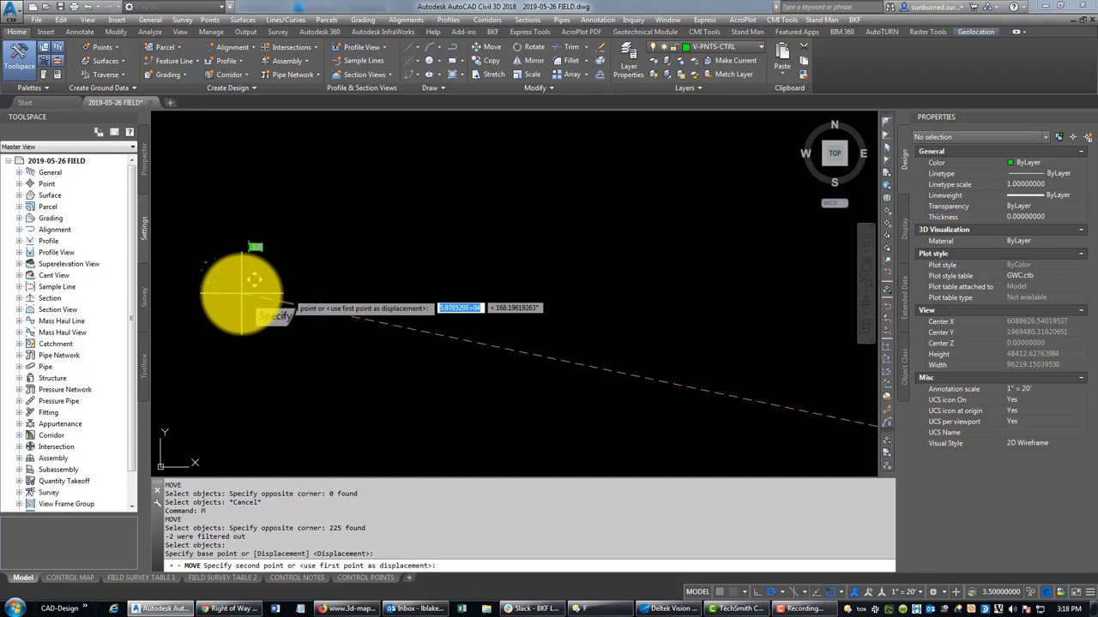
middle_drag(331, 380, 551, 379)
scroll(571, 351, up, 8)
key(Escape)
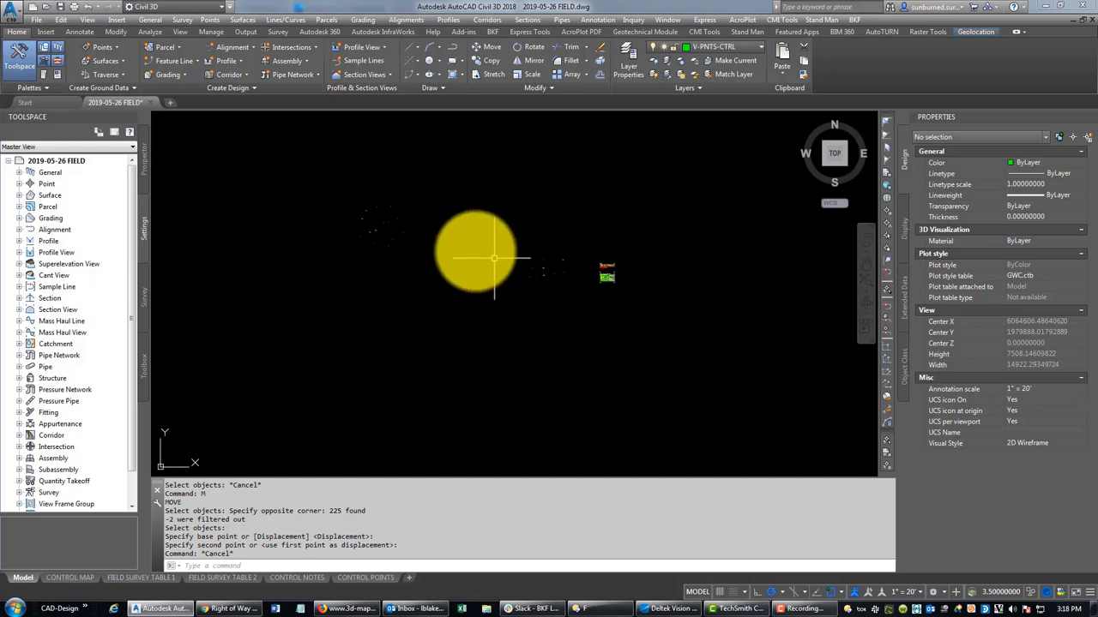
Examine the imported control points and compare which of them carry labels
scroll(359, 233, up, 10)
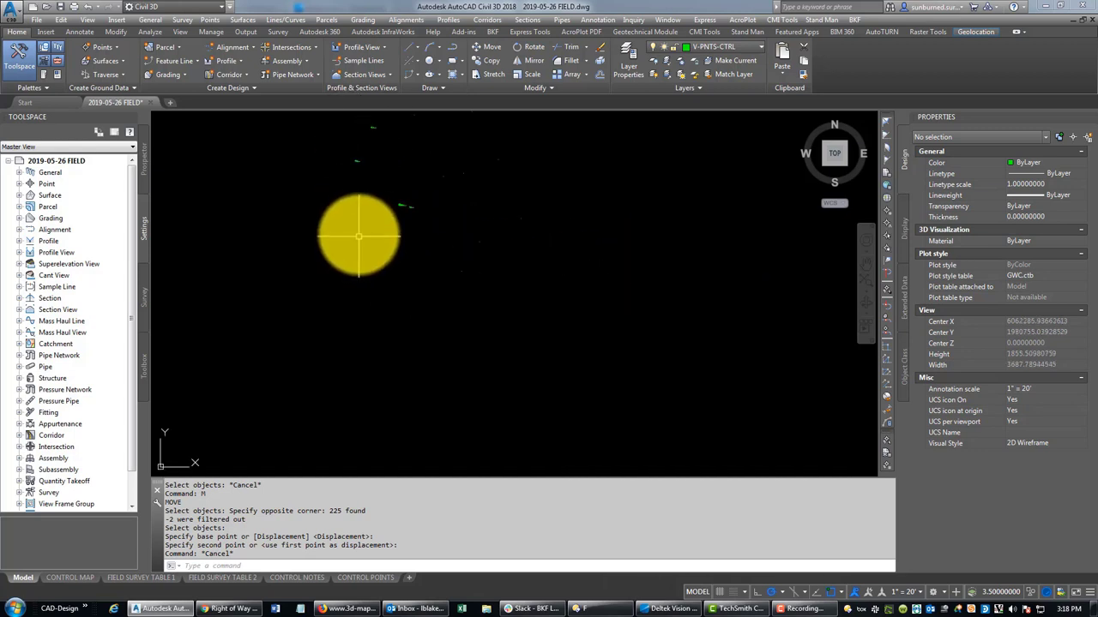
middle_drag(462, 239, 473, 414)
scroll(527, 271, down, 2)
scroll(638, 209, up, 2)
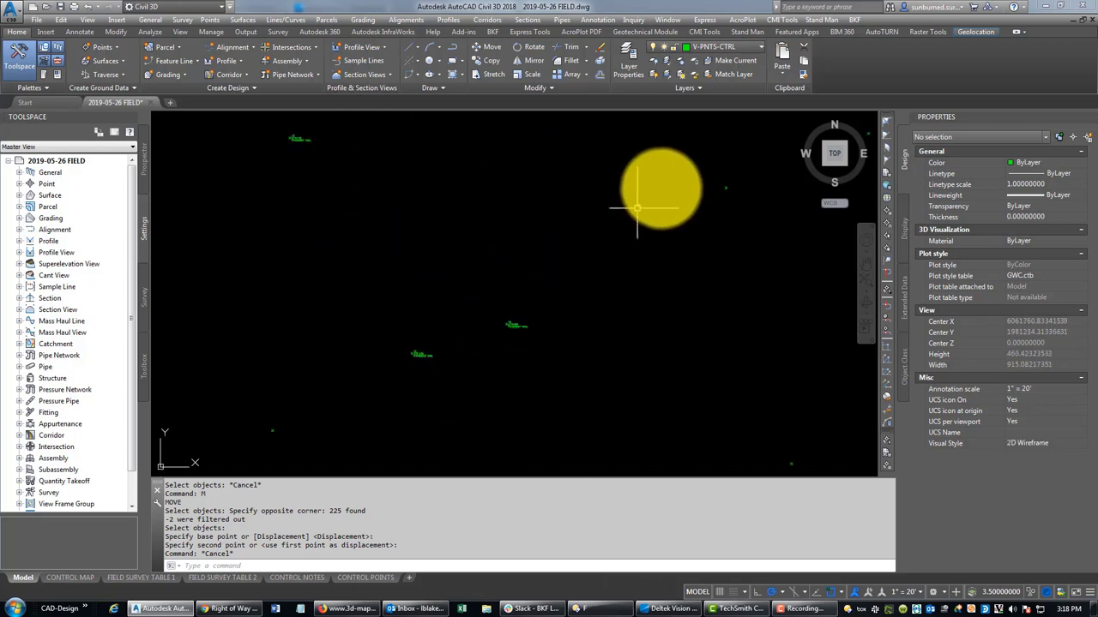
middle_drag(430, 289, 450, 272)
scroll(483, 280, up, 4)
scroll(442, 240, down, 4)
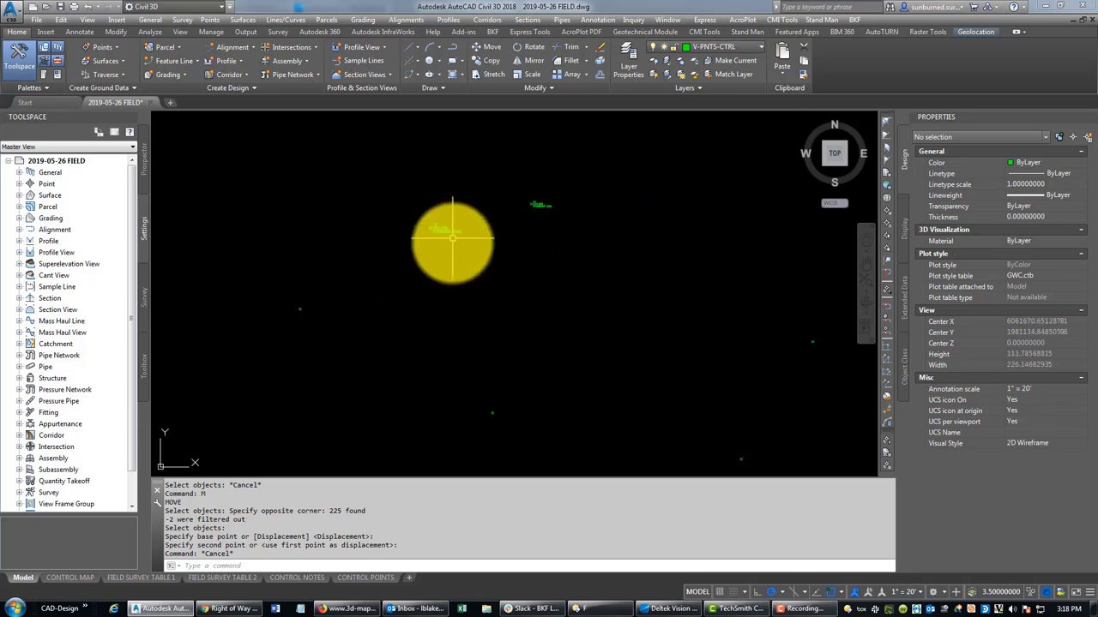
mouse_move(471, 221)
middle_down()
mouse_move(486, 256)
mouse_move(580, 194)
mouse_move(571, 259)
mouse_move(494, 253)
middle_up()
scroll(577, 199, down, 2)
scroll(472, 259, up, 1)
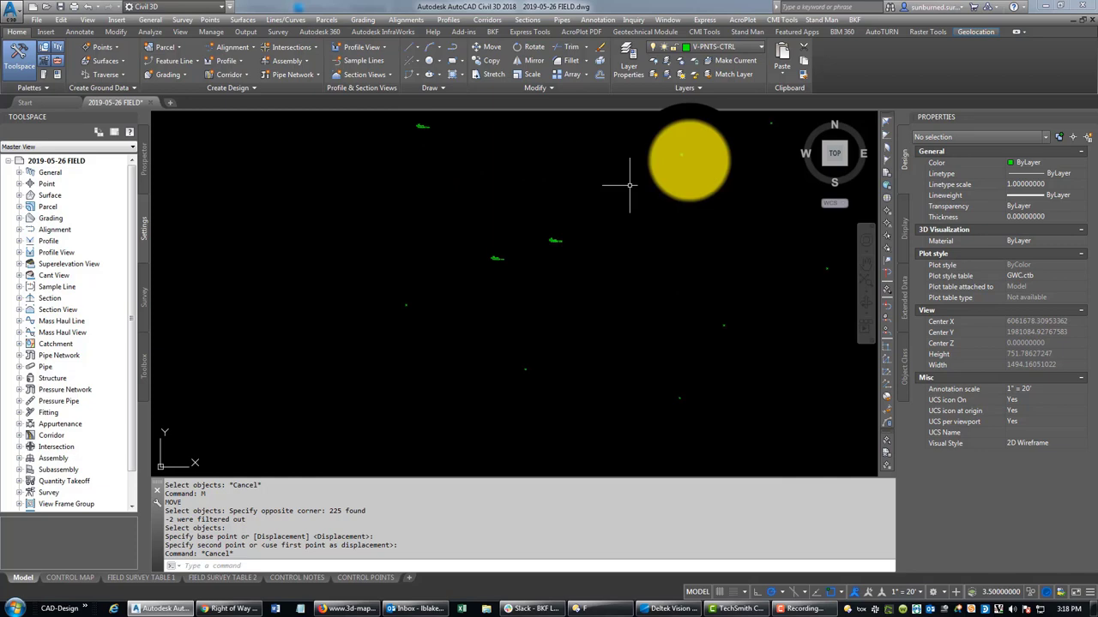
Select one labelled control point with all similar points, check their style and label properties, and clear the selection
click(501, 259)
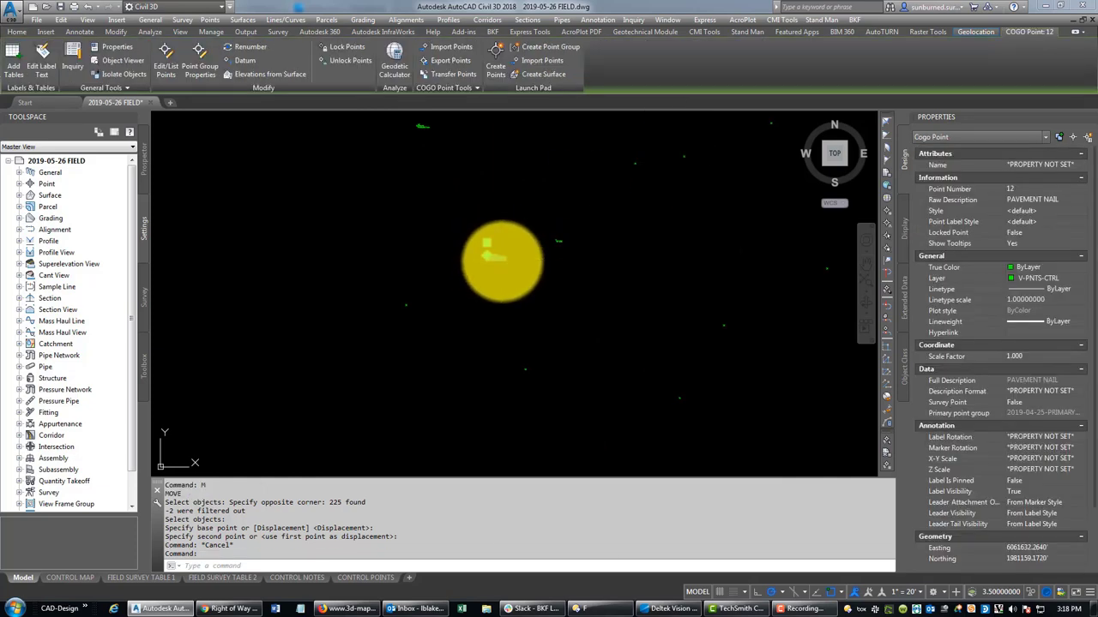
right_click(502, 262)
click(555, 552)
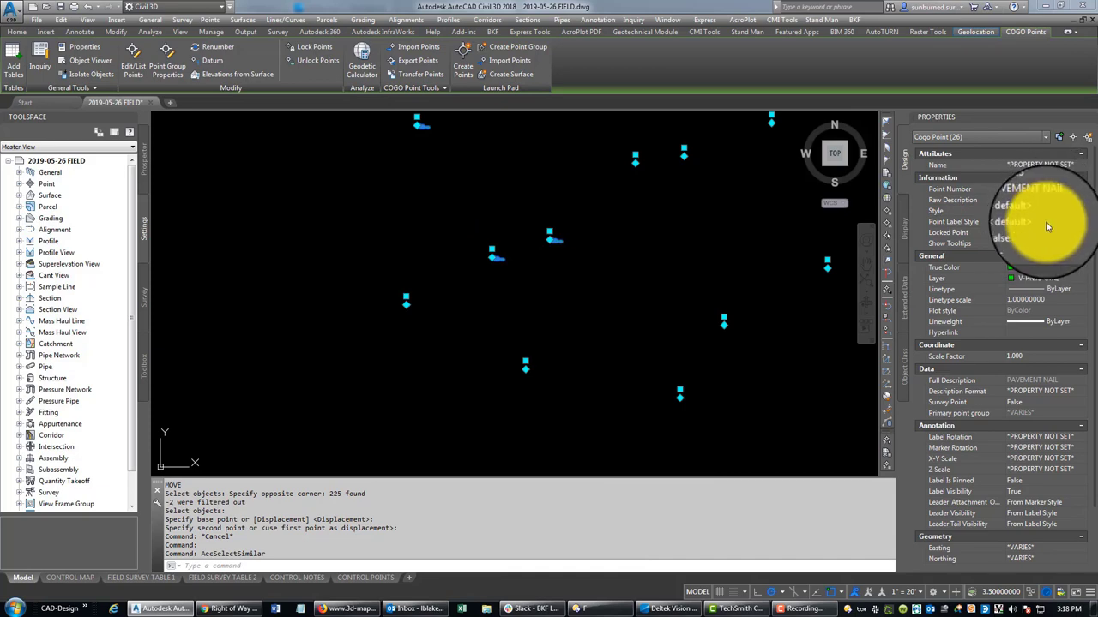
key(Escape)
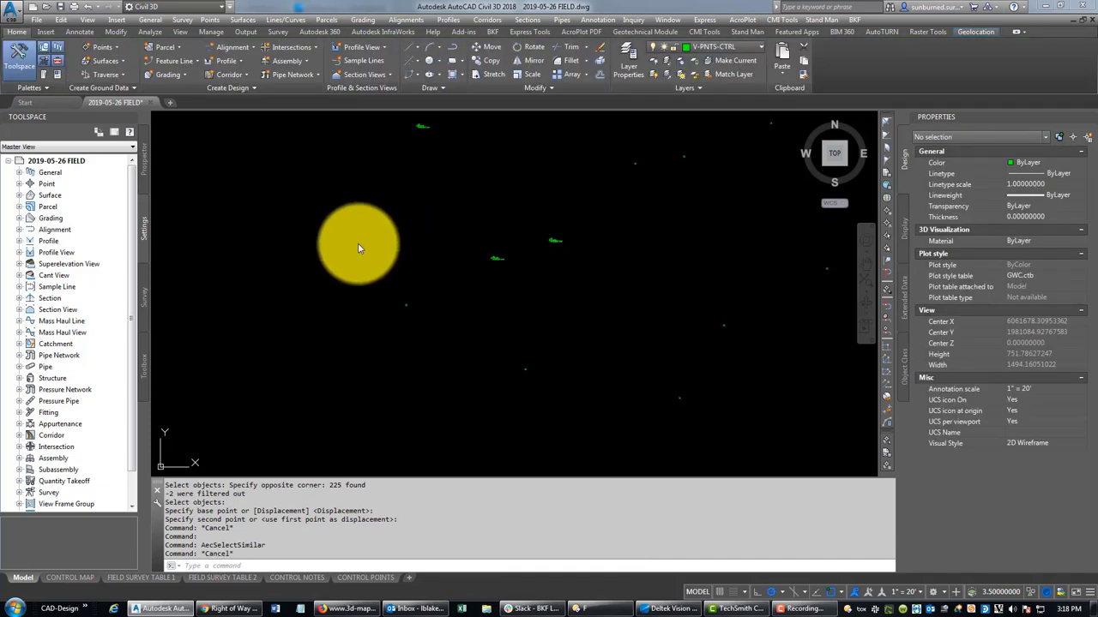
Update the out-of-date BKF-CONTROL point group in the drawing's point groups
click(143, 171)
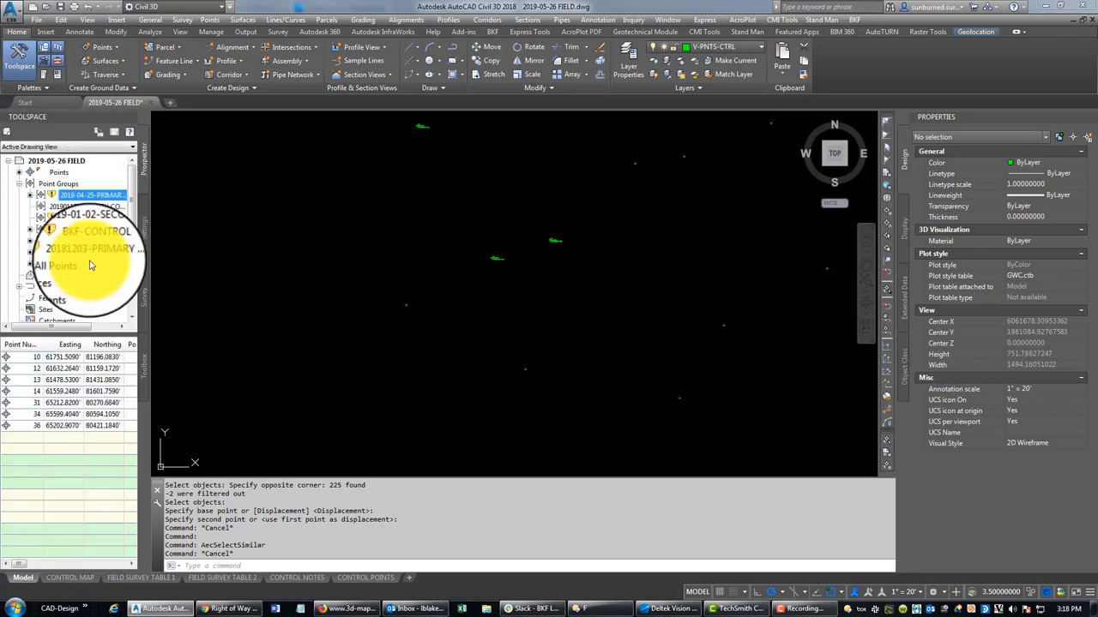
right_click(99, 243)
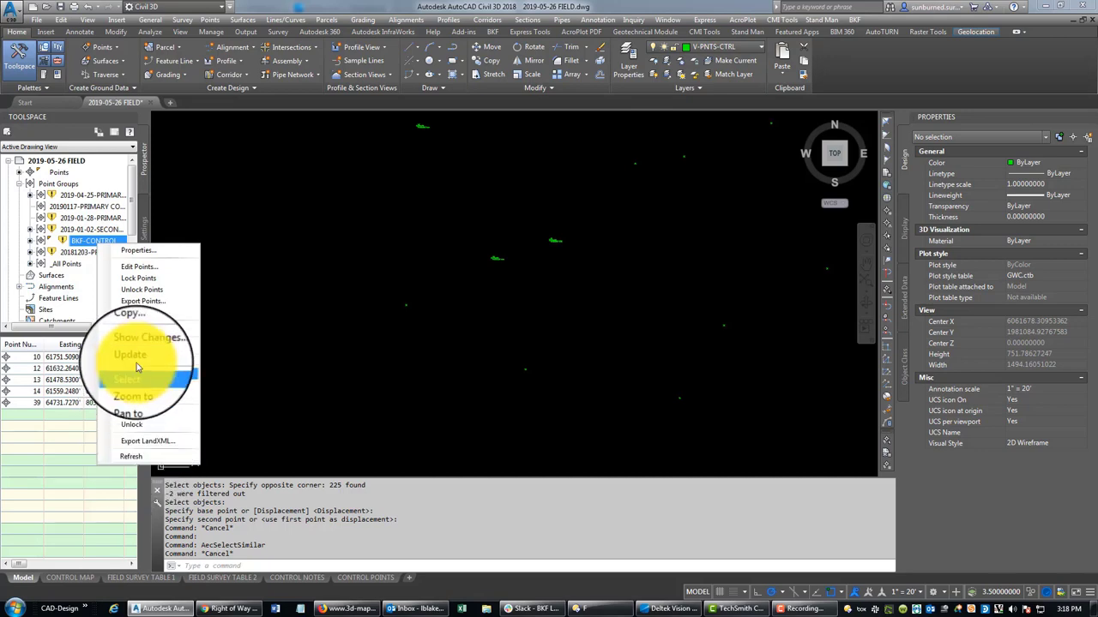
click(134, 392)
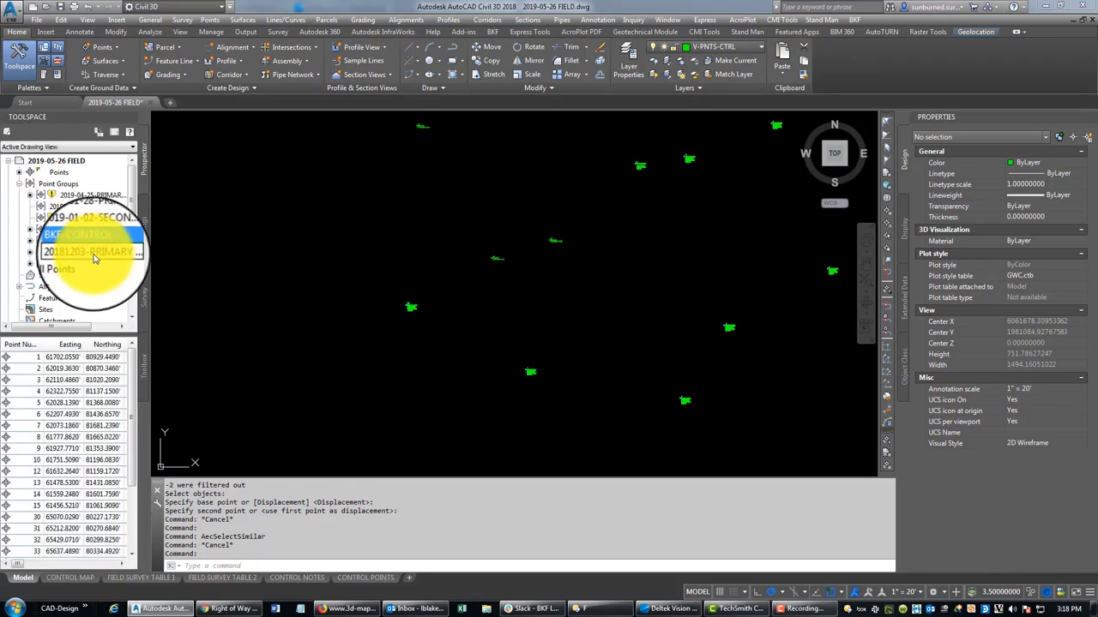
Delete the points contained in the 20181203-PRIMARY and 2019-01-02-SECONDARY point groups
right_click(91, 252)
click(127, 327)
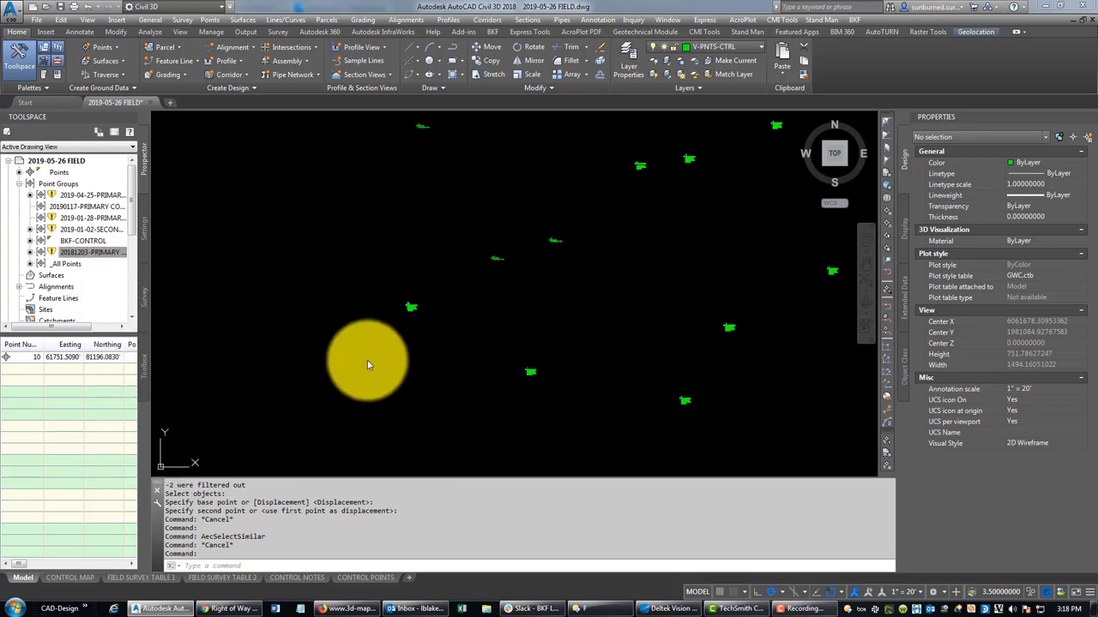
click(551, 333)
right_click(93, 233)
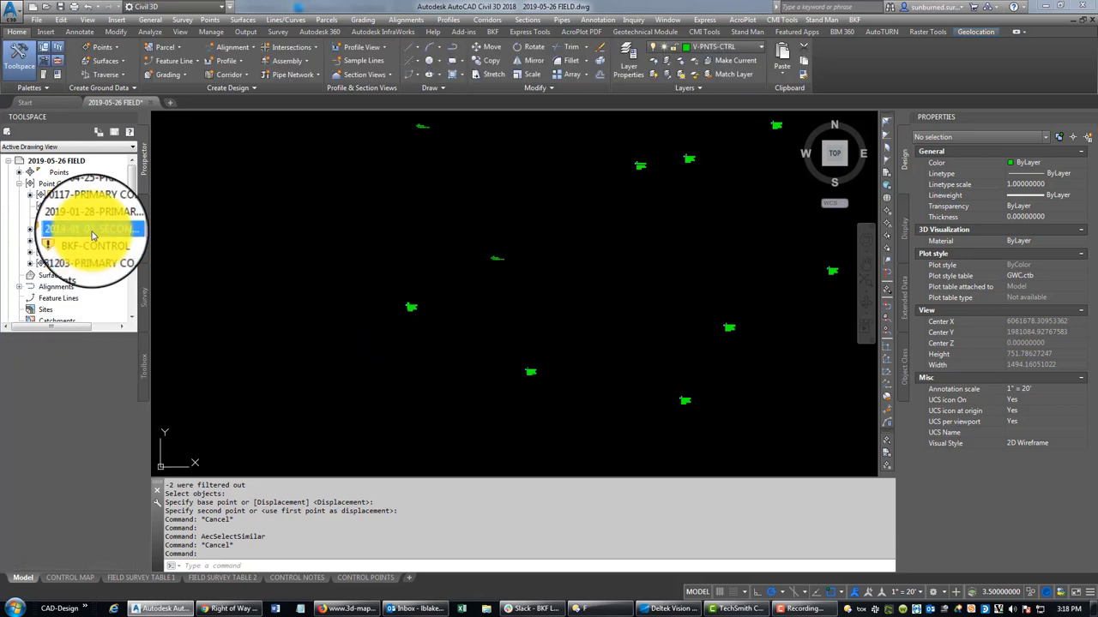
click(136, 303)
click(596, 331)
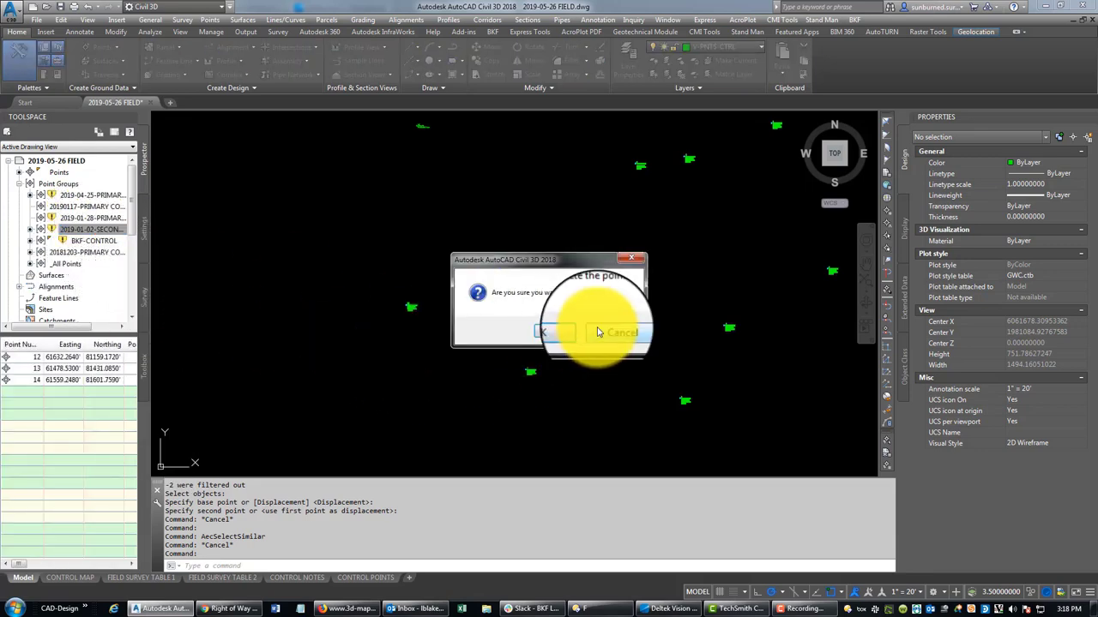
Delete the 2019-01-28-PRIMARY and 2019-01-02-SECONDARY point groups from the drawing
click(73, 231)
right_click(79, 221)
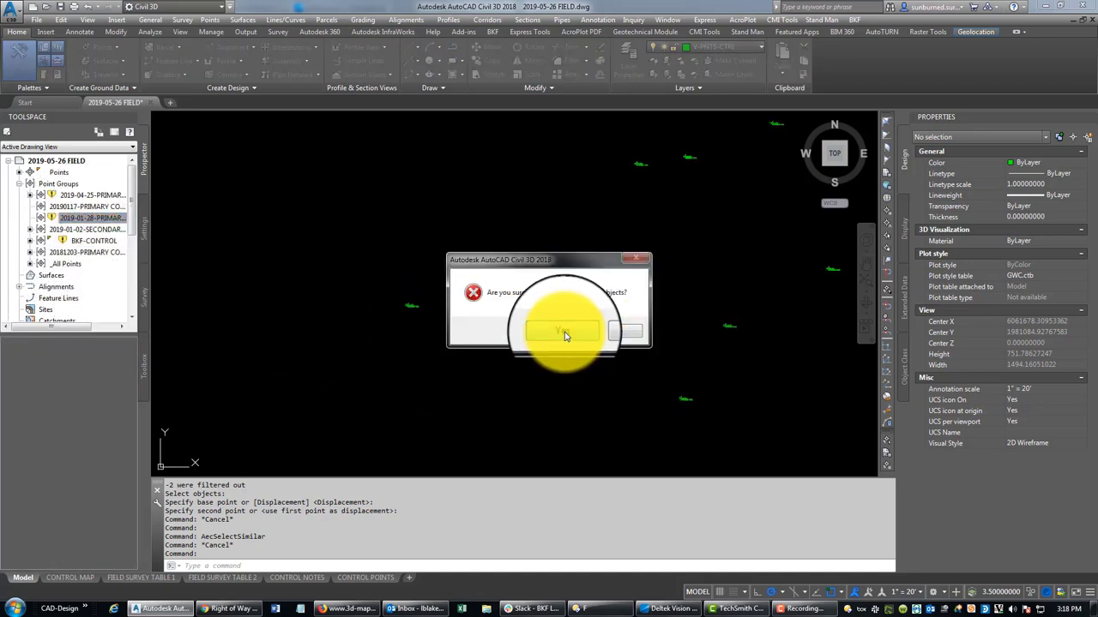
click(564, 331)
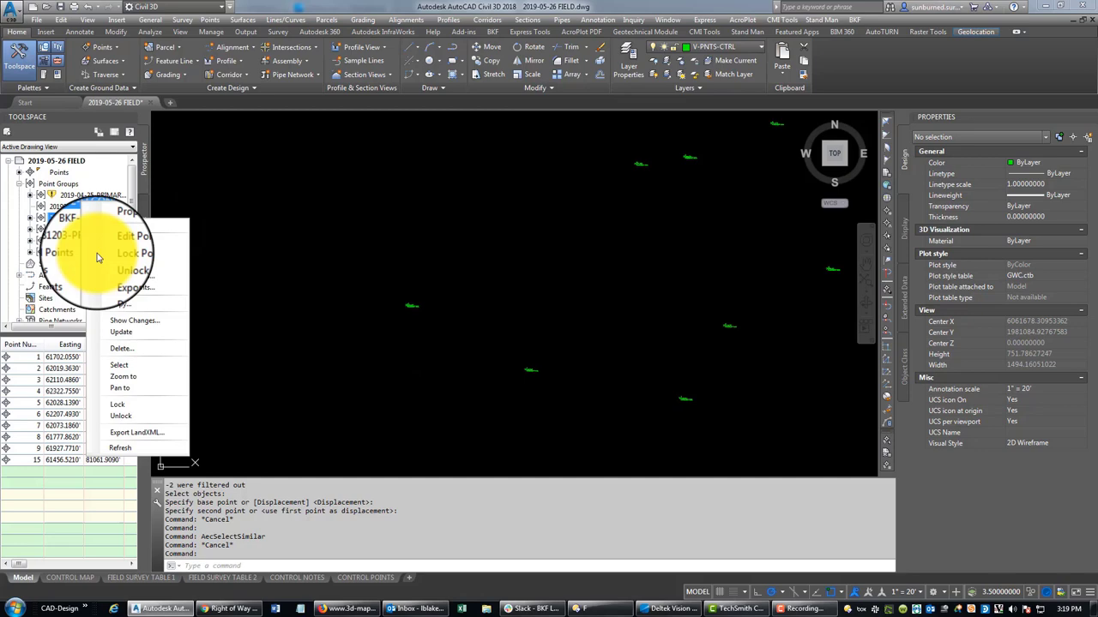
click(120, 348)
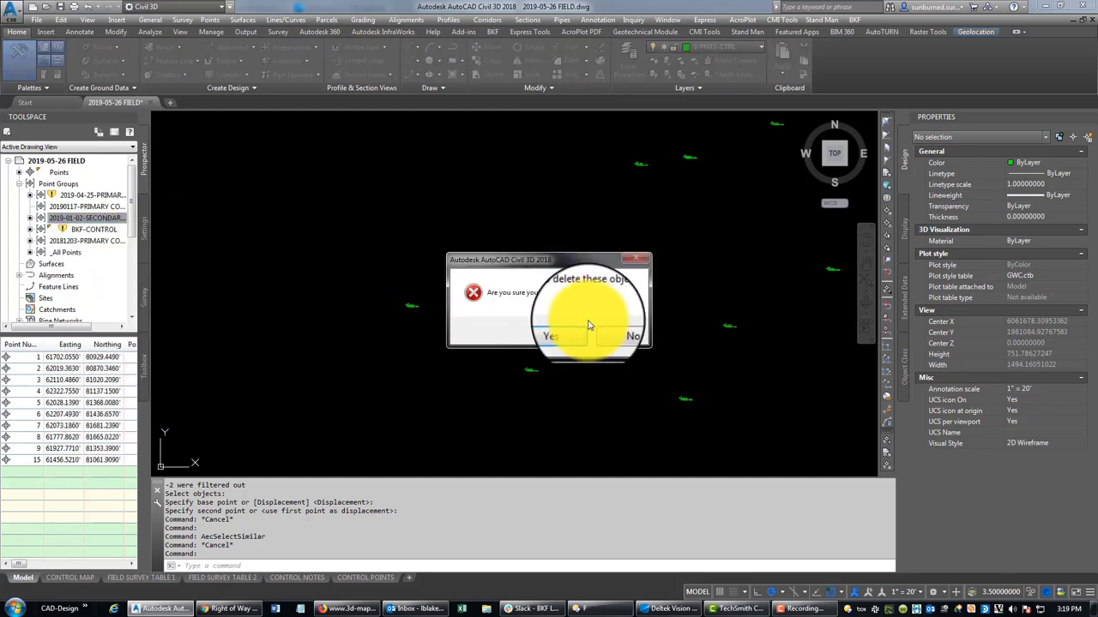
click(588, 326)
Delete the points in the 20181203-PRIMARY CONTROL group and remove the 20190117-PRIMARY point group
click(76, 232)
right_click(84, 236)
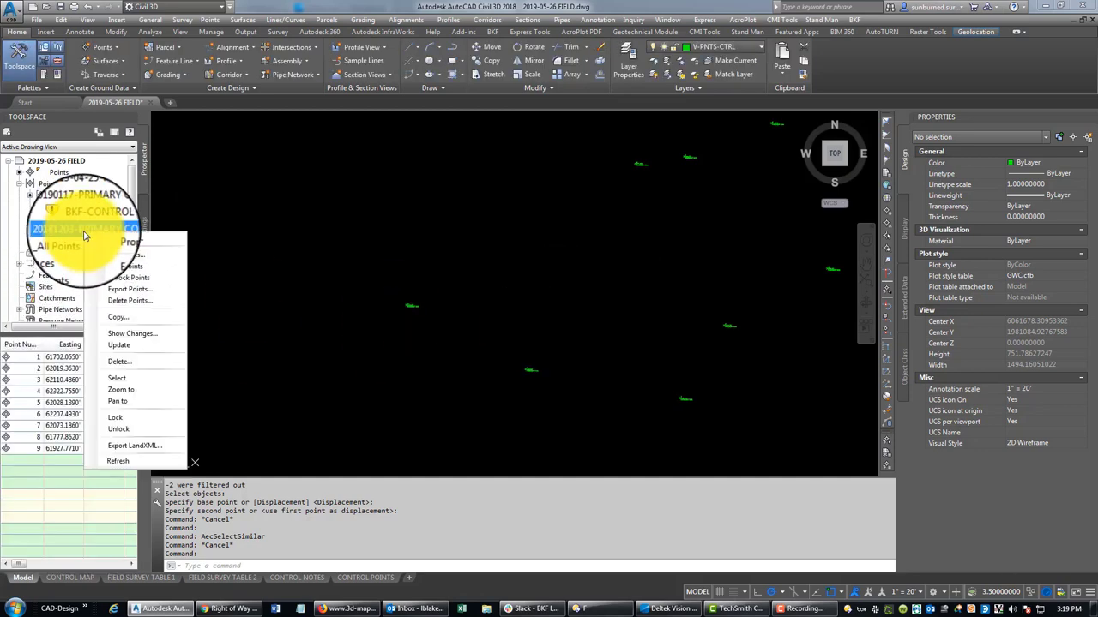
click(123, 301)
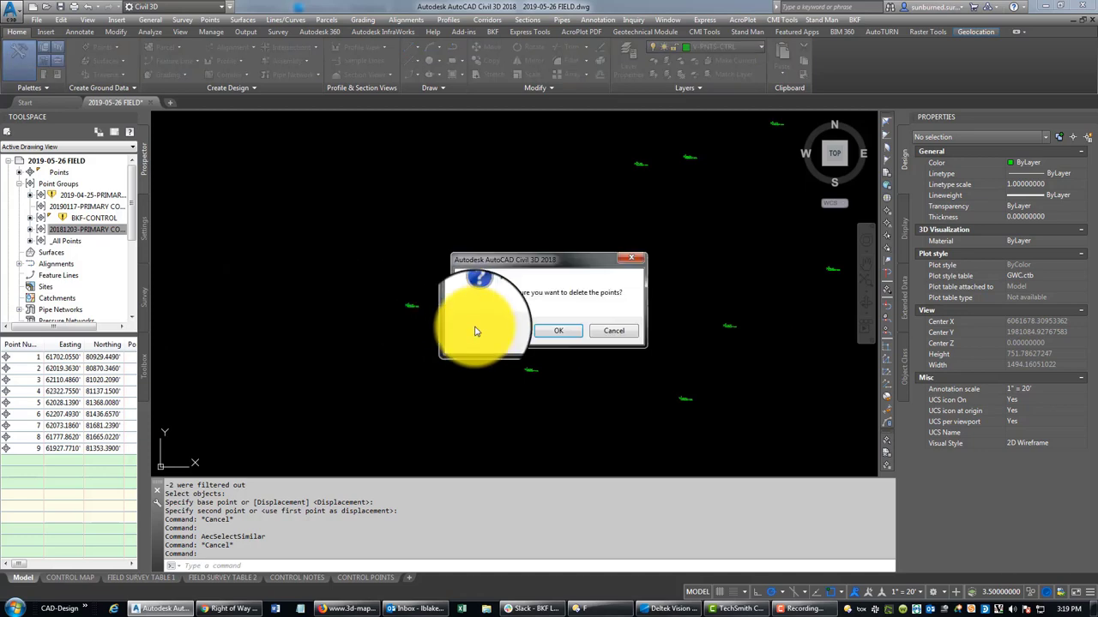
click(549, 334)
right_click(109, 208)
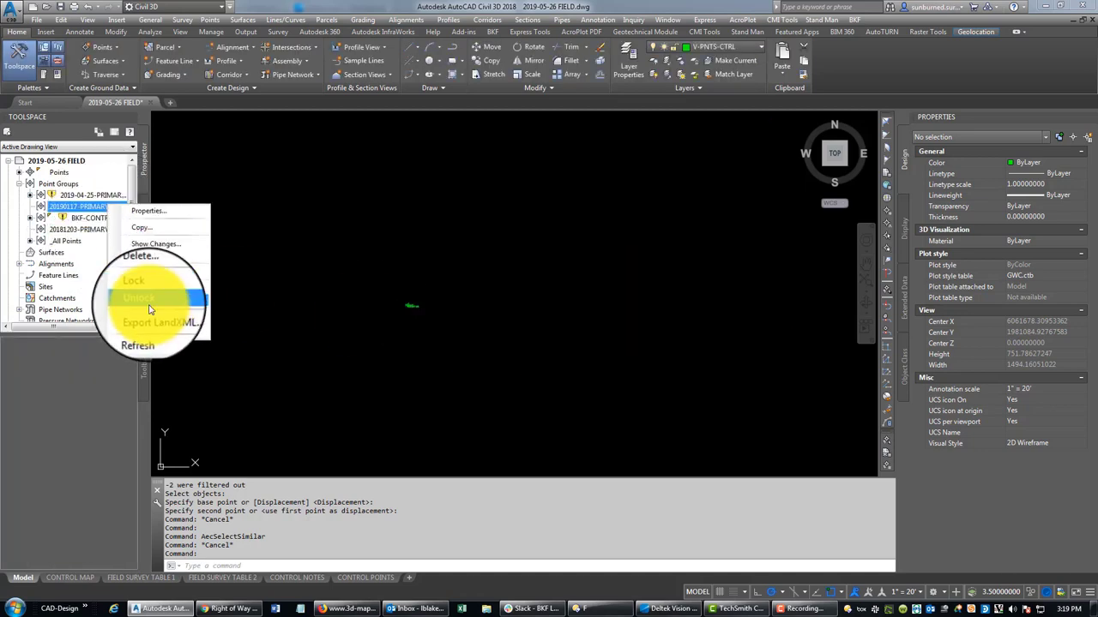
click(154, 273)
click(561, 332)
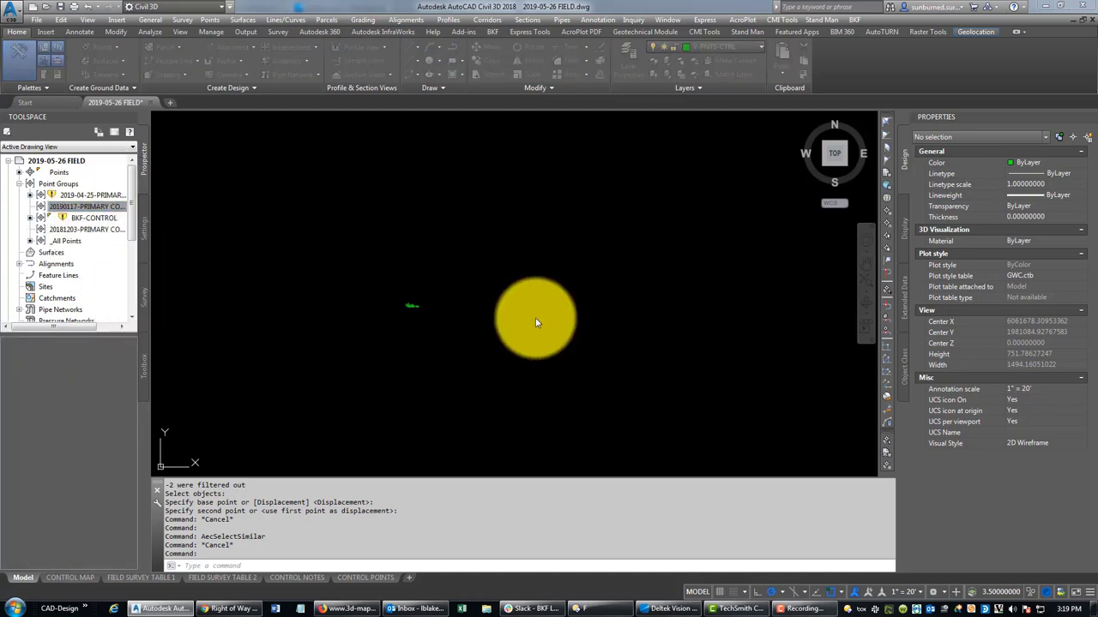
Delete the points contained in the 2019-04-25-PRIMARY point group
click(102, 196)
right_click(103, 196)
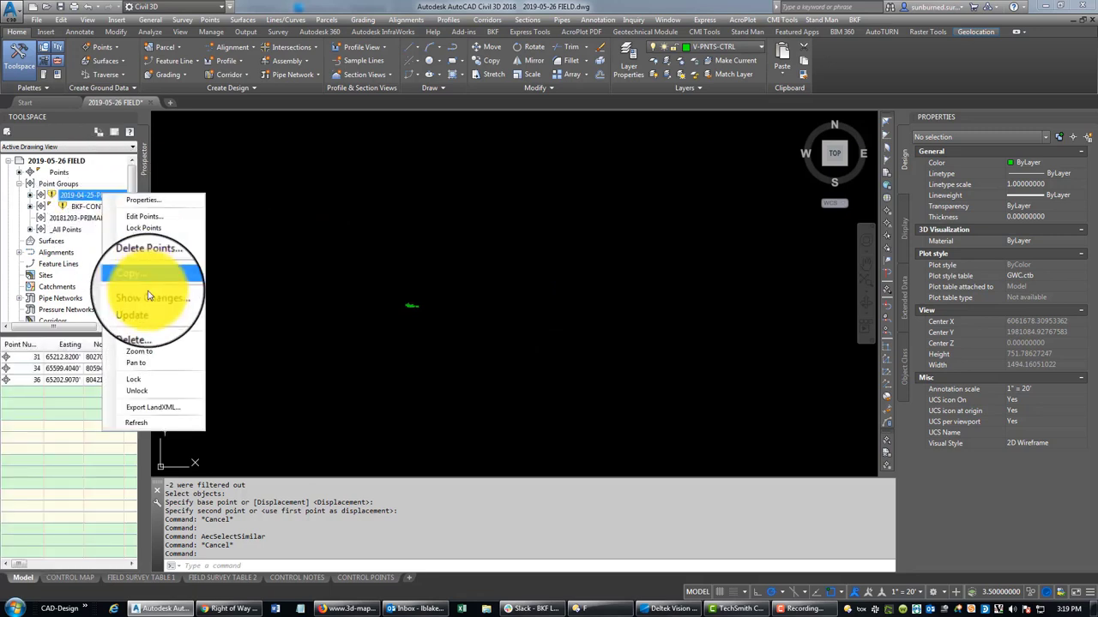
click(145, 251)
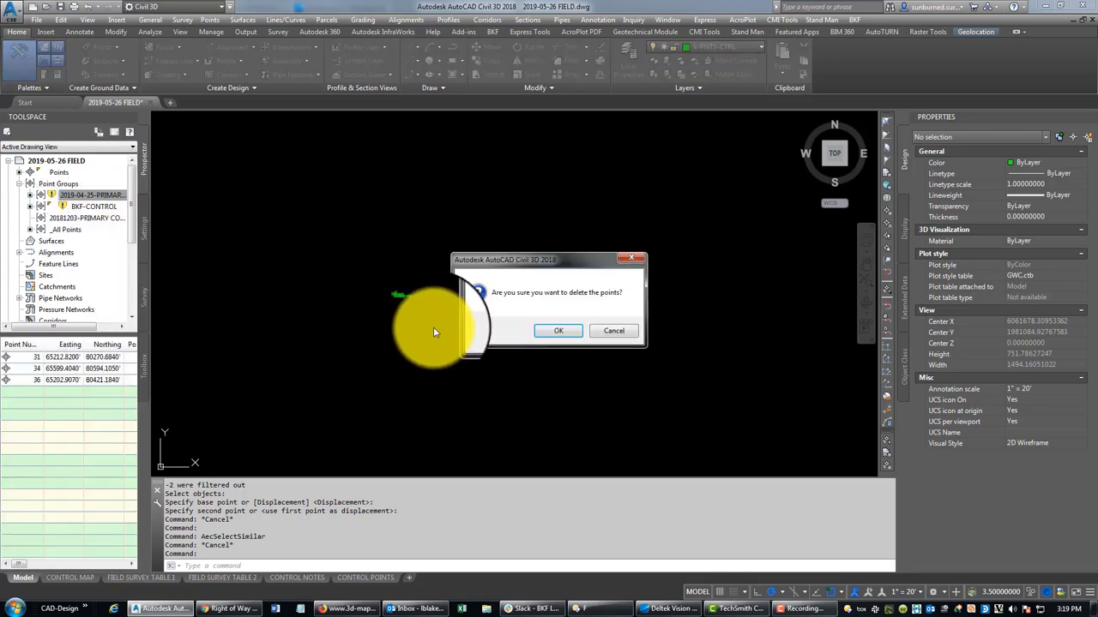
click(562, 332)
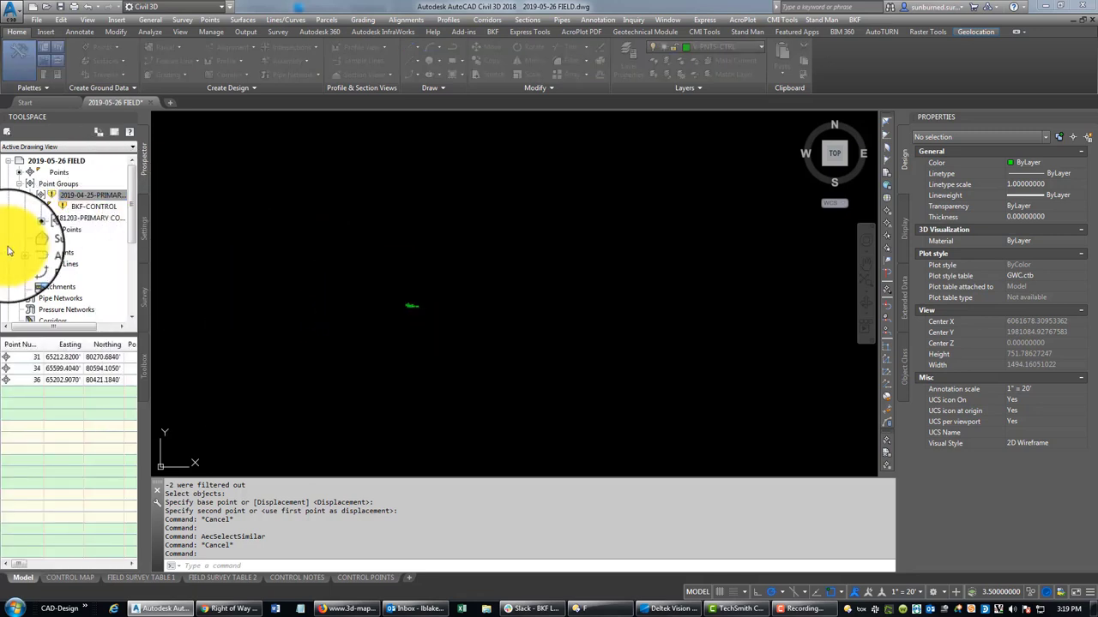
Delete the 20181203-PRIMARY CONTROL and 2019-04-25-PRIMARY point groups from the drawing
right_click(80, 223)
click(94, 276)
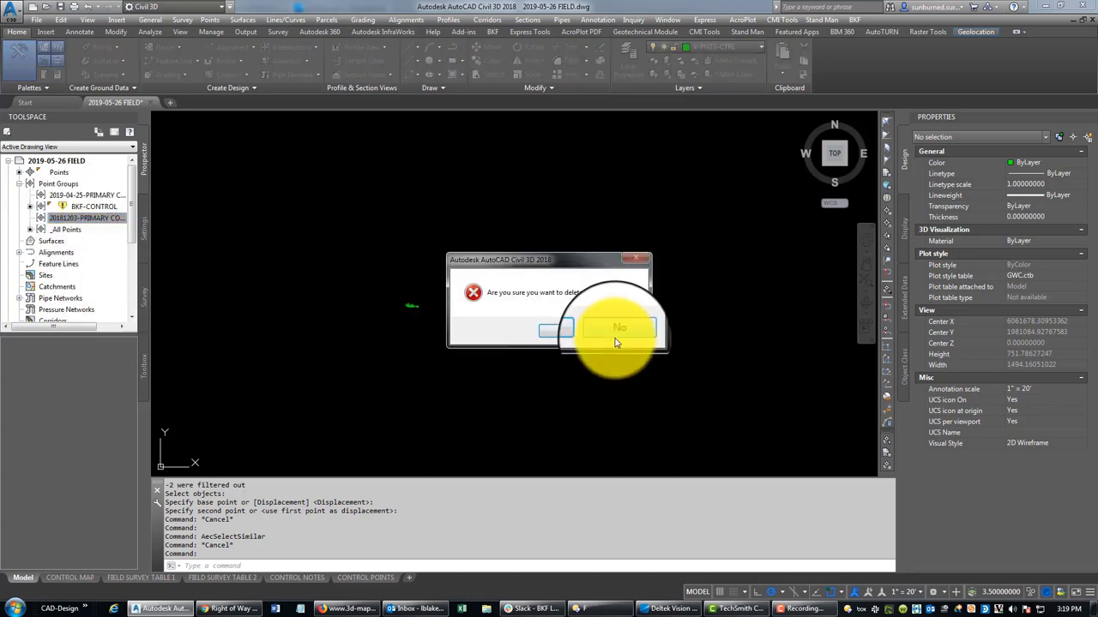
click(562, 332)
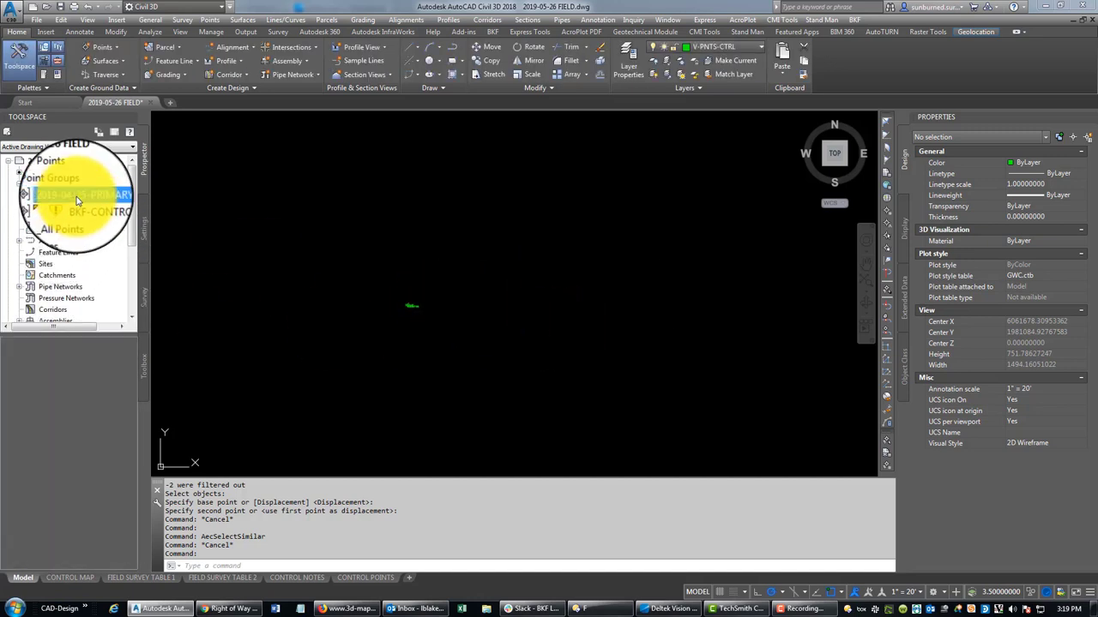
right_click(79, 196)
click(122, 271)
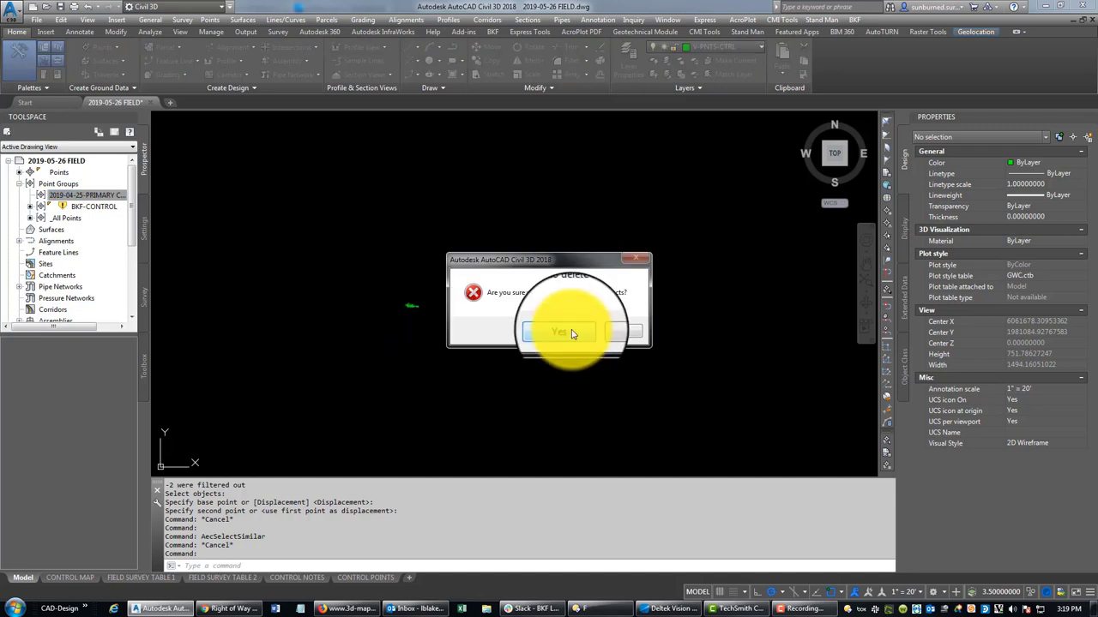
click(550, 327)
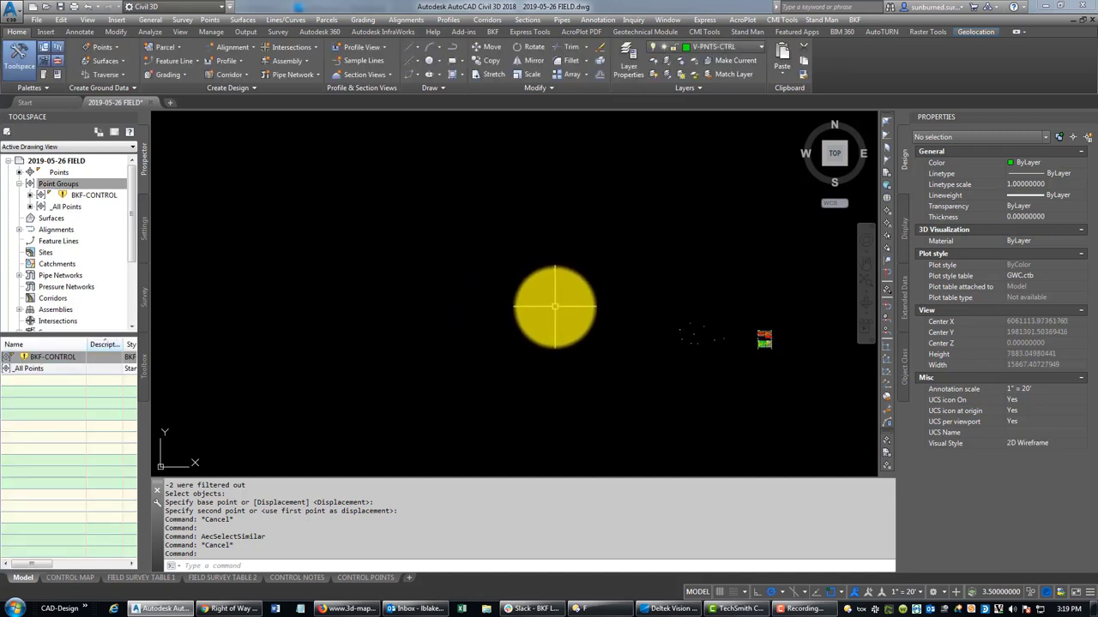
Select all remaining COGO points in model space with a crossing window and delete them
click(633, 333)
click(426, 203)
key(Delete)
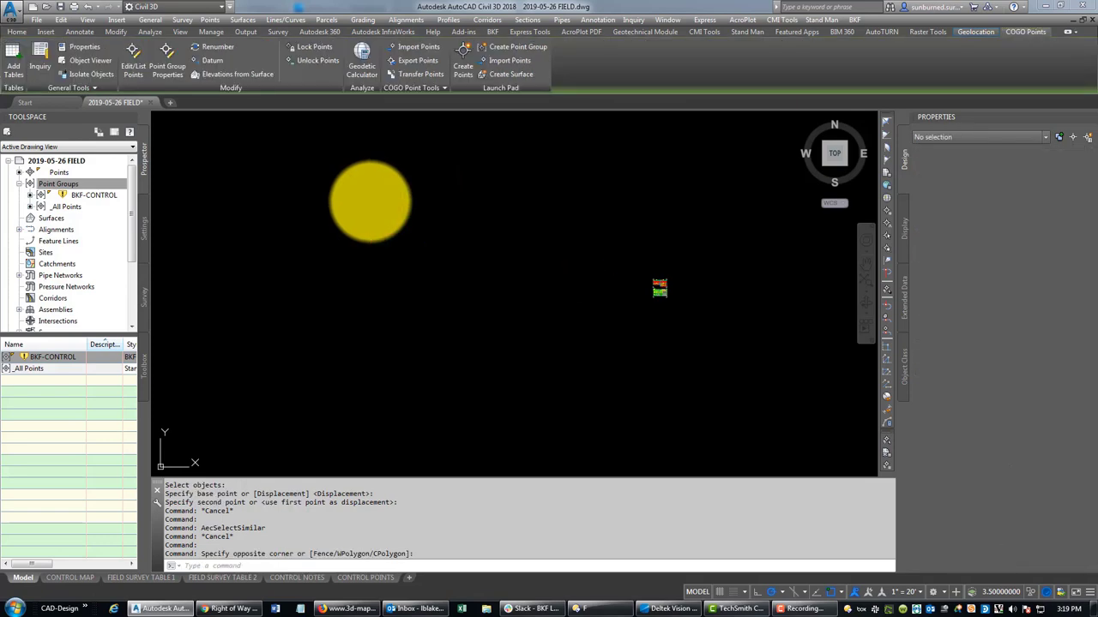
click(436, 164)
click(266, 203)
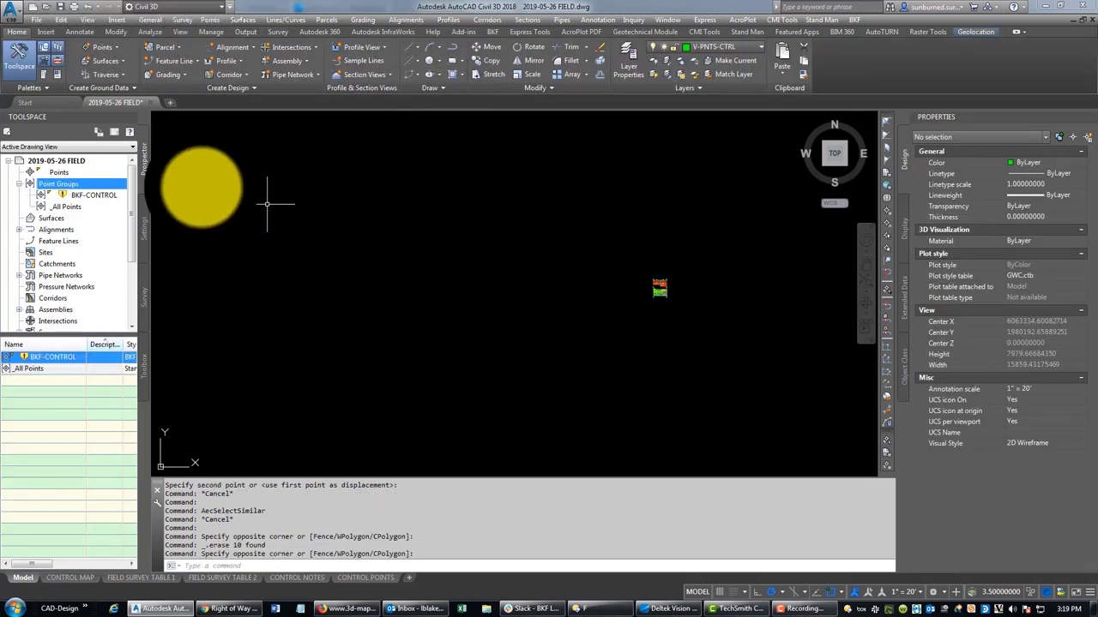
click(187, 184)
click(292, 304)
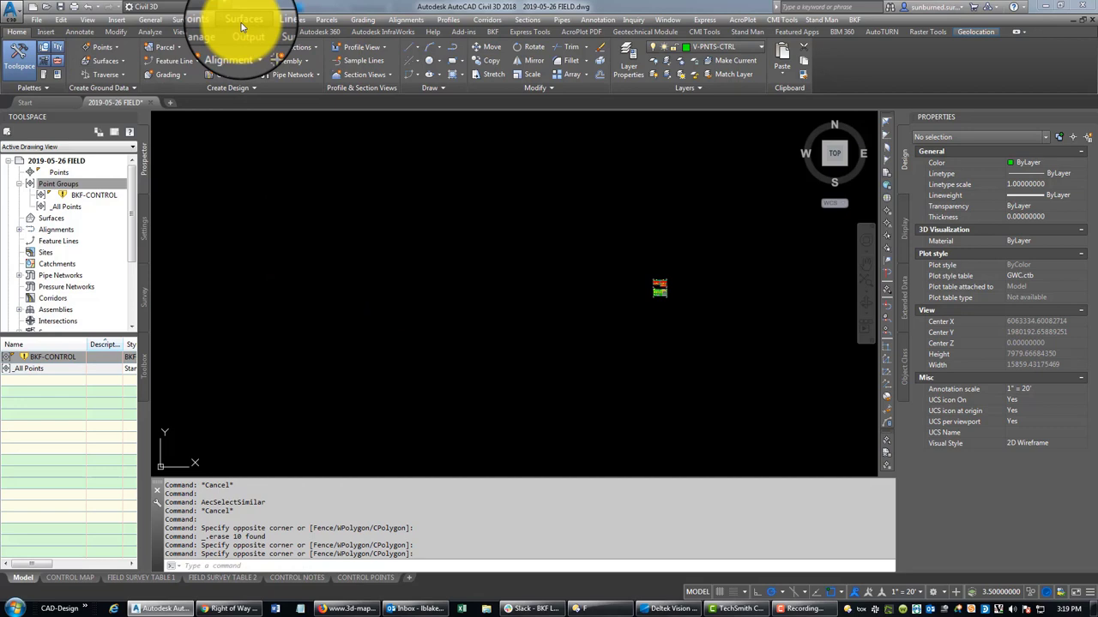
Import points from 2019-05-24 ALL CONTROL.csv using the PNEZD (comma delimited) format, without adding them to a point group
click(209, 19)
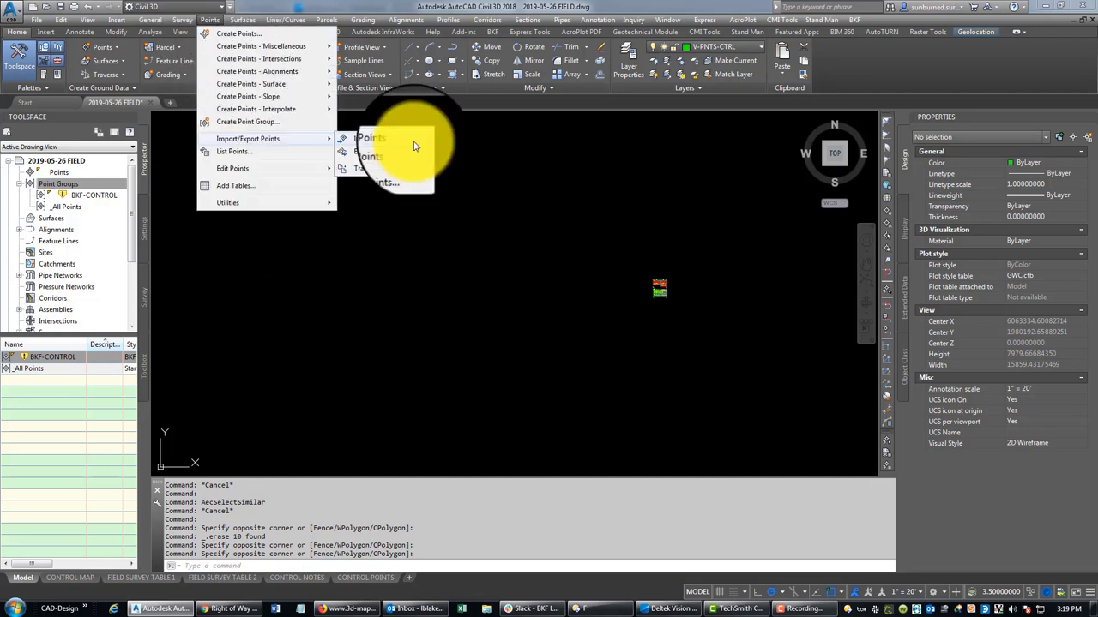
click(382, 141)
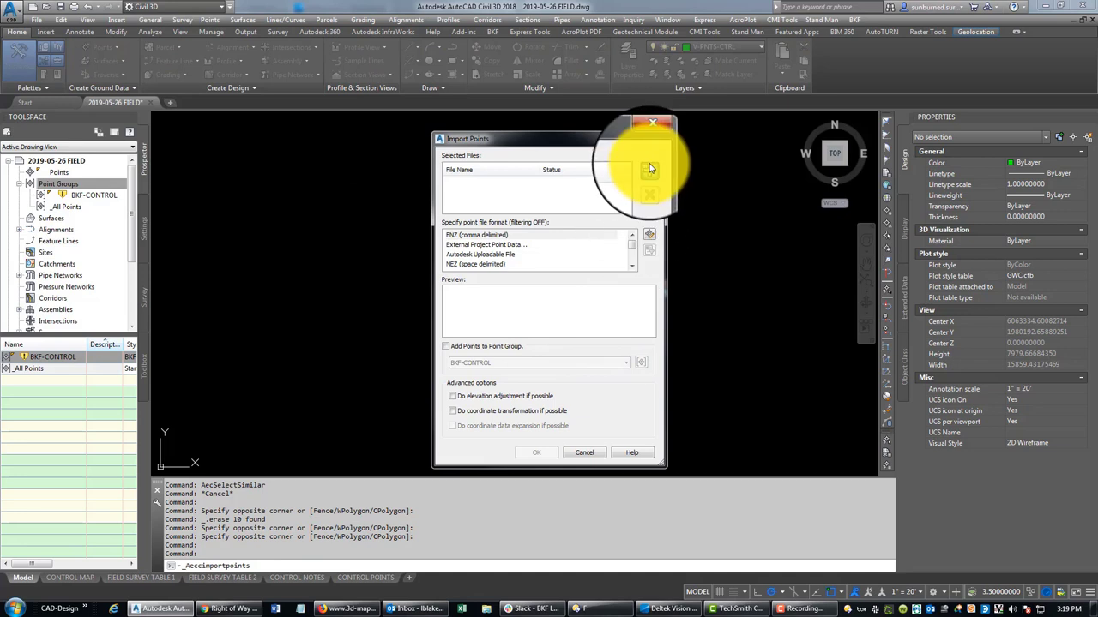
click(649, 169)
click(292, 192)
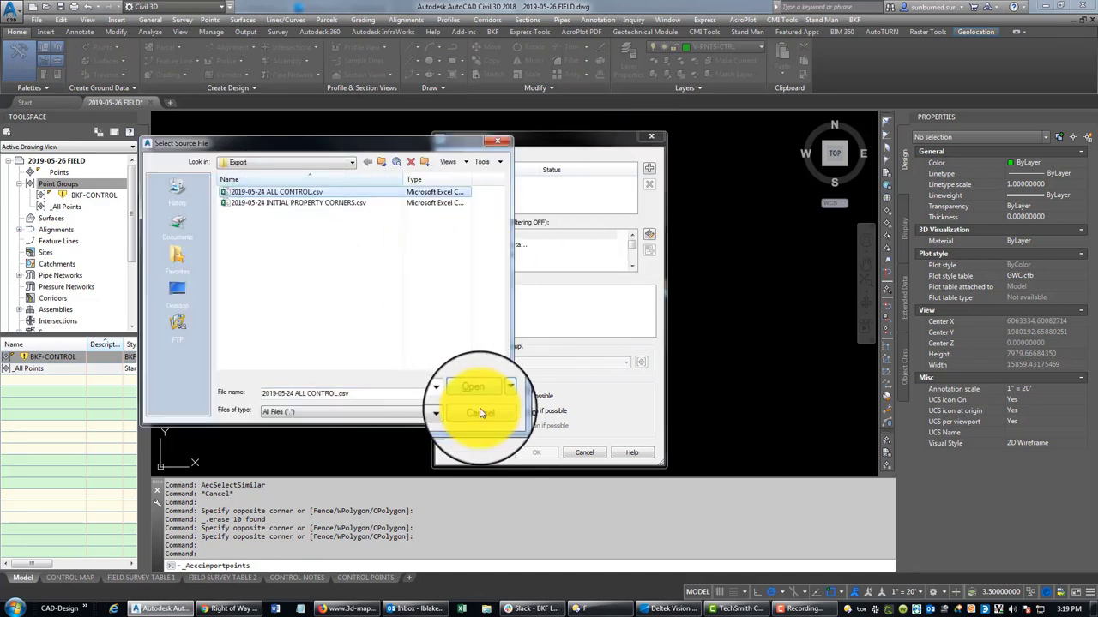
click(481, 414)
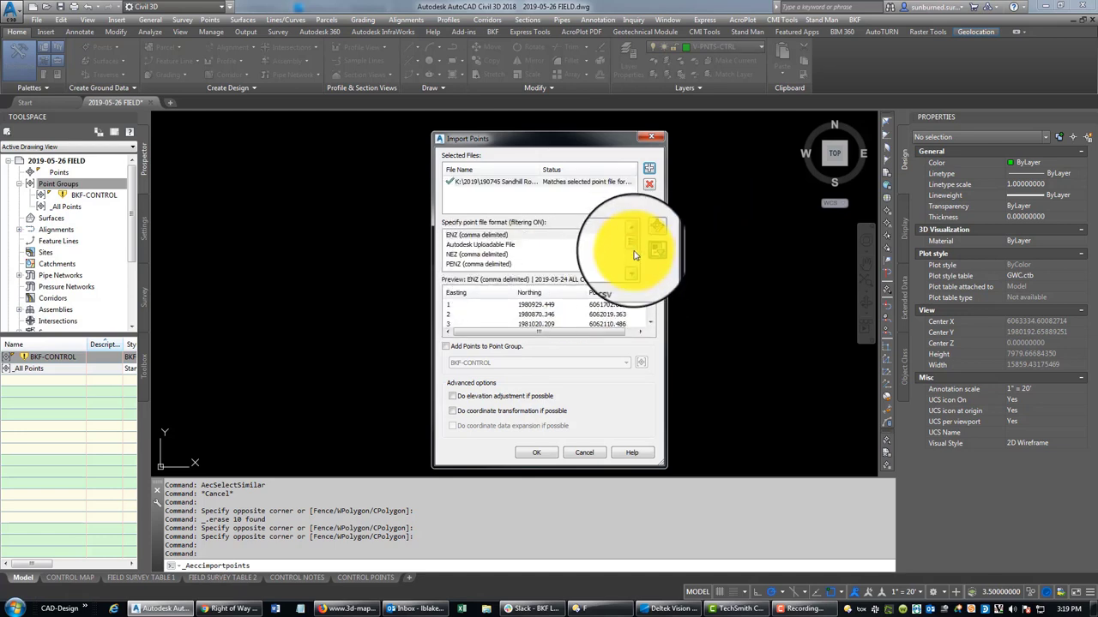
scroll(634, 254, down, 2)
click(489, 263)
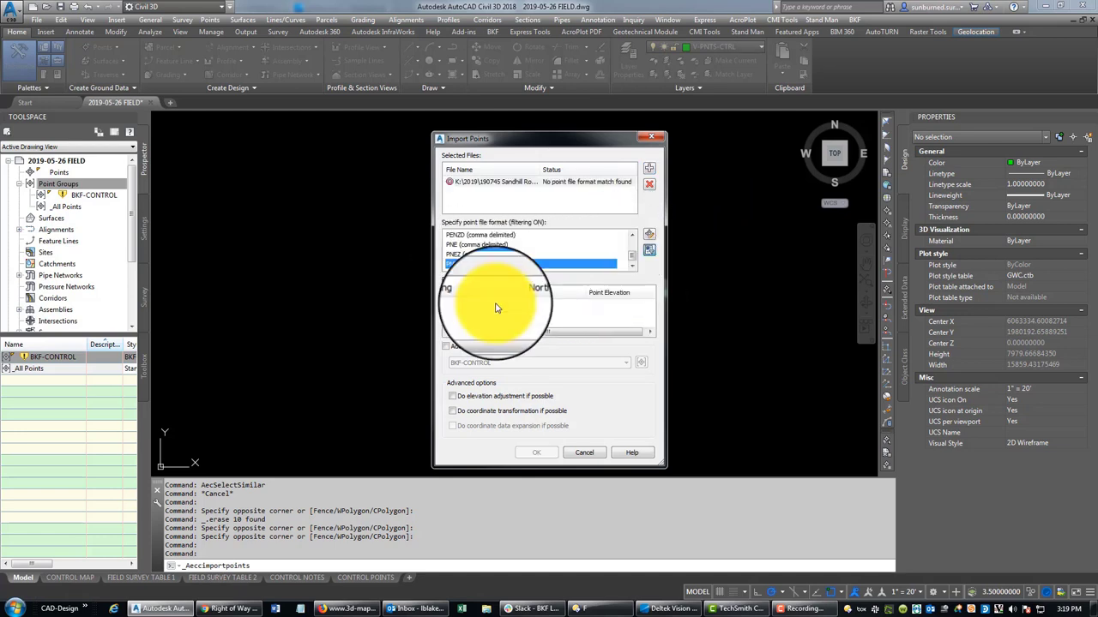
click(530, 455)
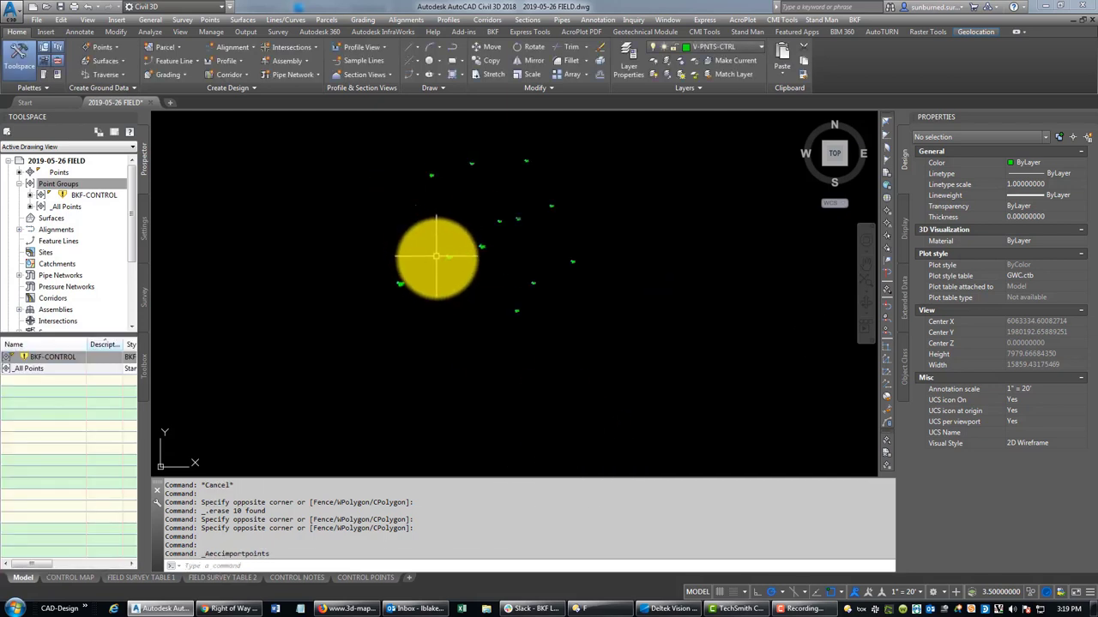
Update the out-of-date BKF-CONTROL point group so that it includes the imported control points
scroll(322, 266, down, 3)
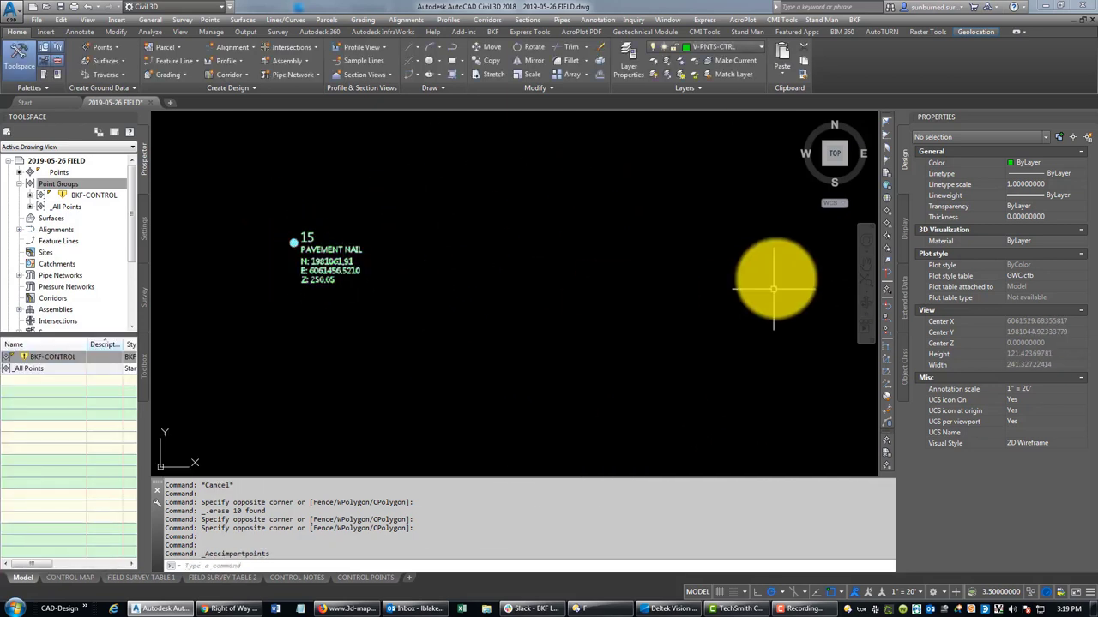
scroll(678, 334, down, 2)
scroll(677, 334, up, 1)
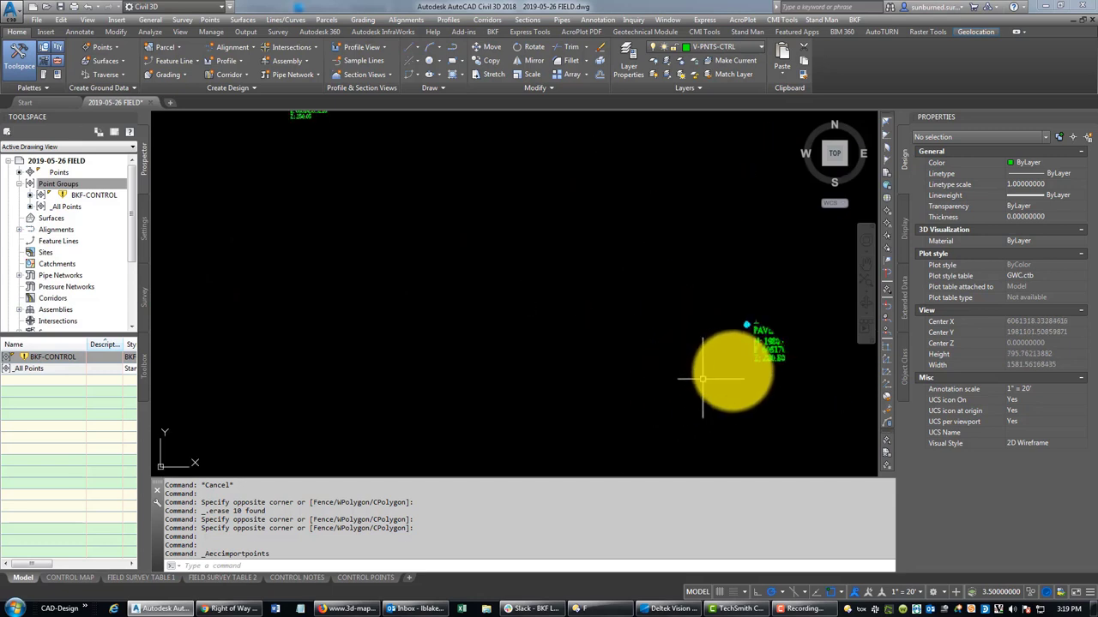
click(94, 194)
right_click(111, 196)
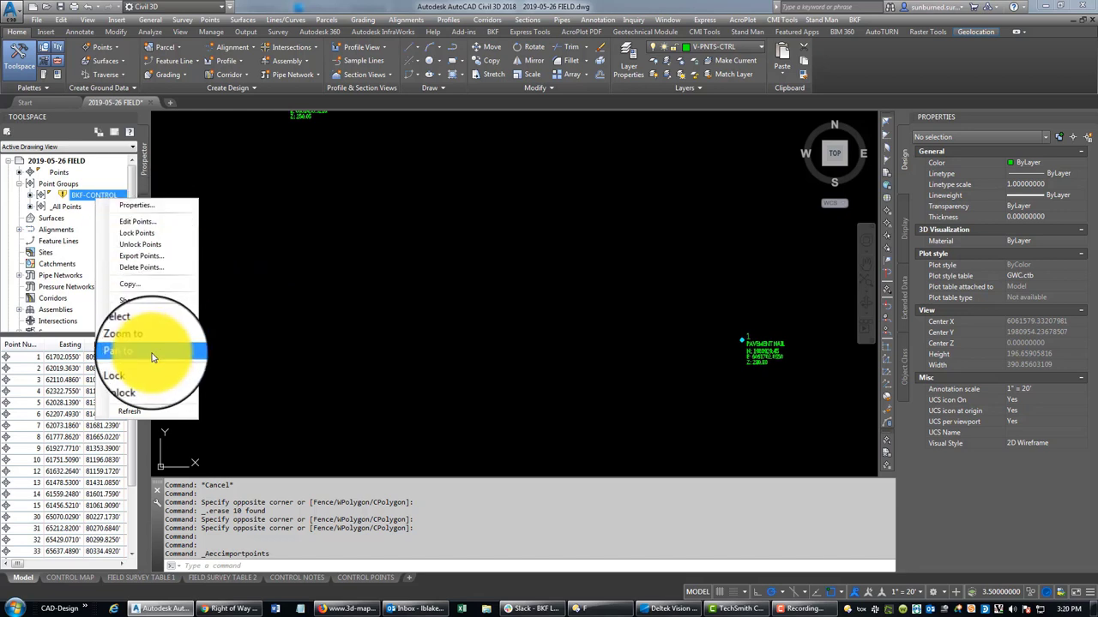
click(129, 313)
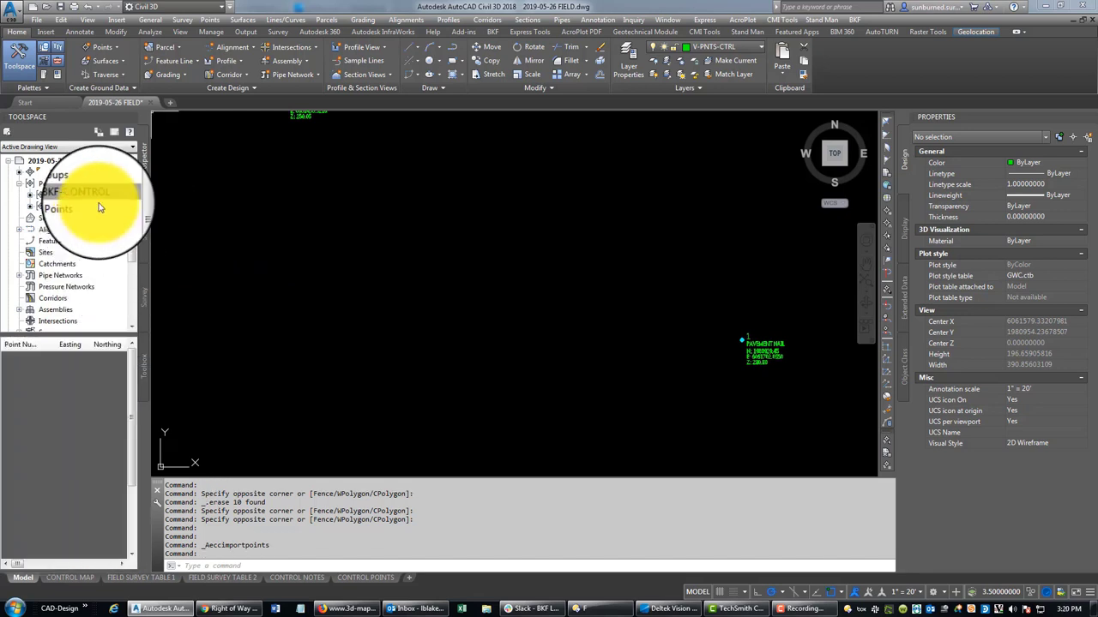
Examine the symbols and the number, description, coordinate and elevation labels of the imported control points
scroll(510, 317, down, 2)
middle_drag(639, 329, 536, 357)
scroll(449, 179, up, 2)
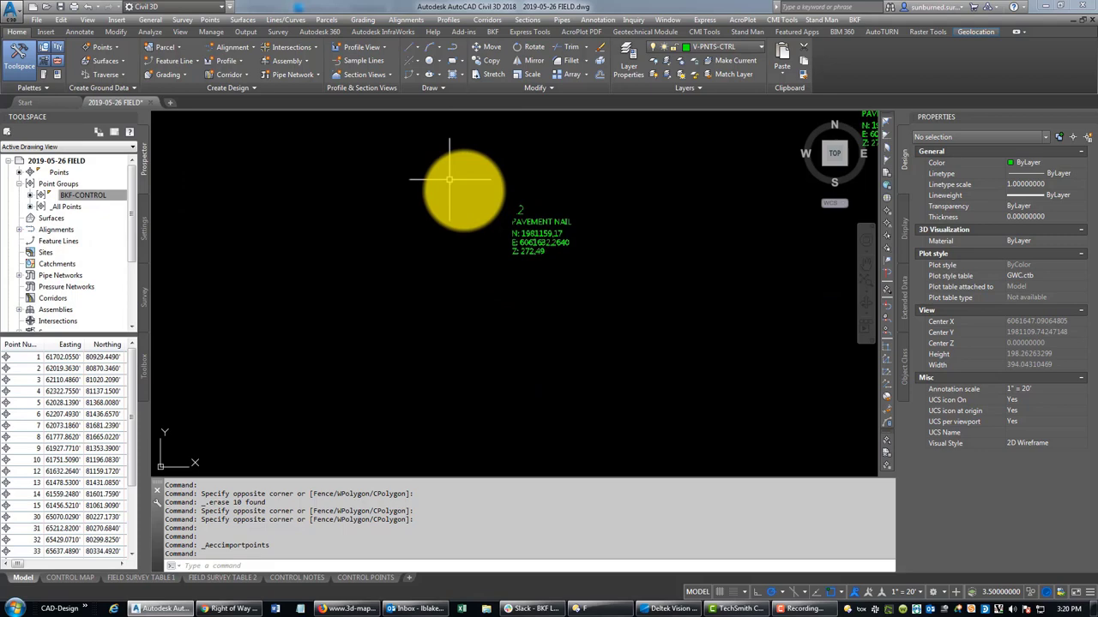
scroll(450, 180, up, 4)
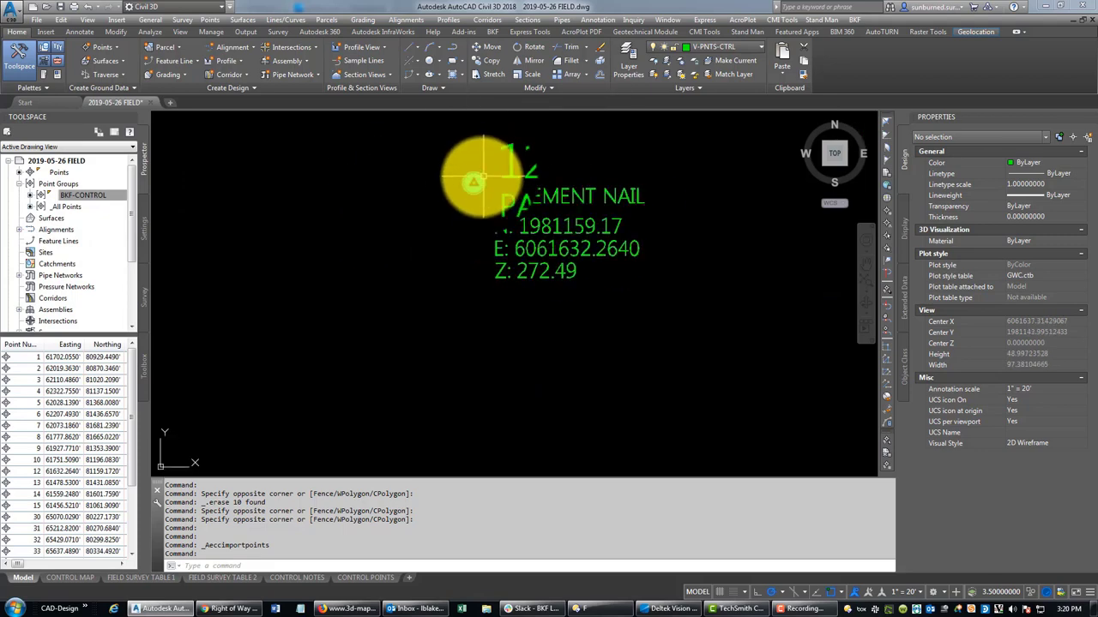
scroll(622, 283, down, 5)
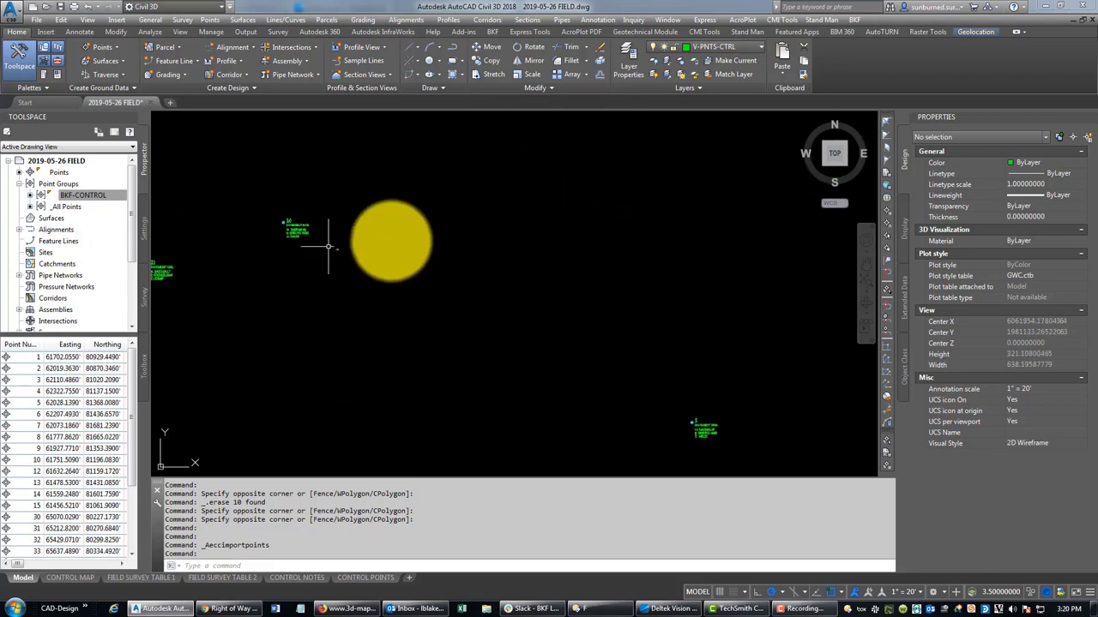
scroll(541, 240, up, 5)
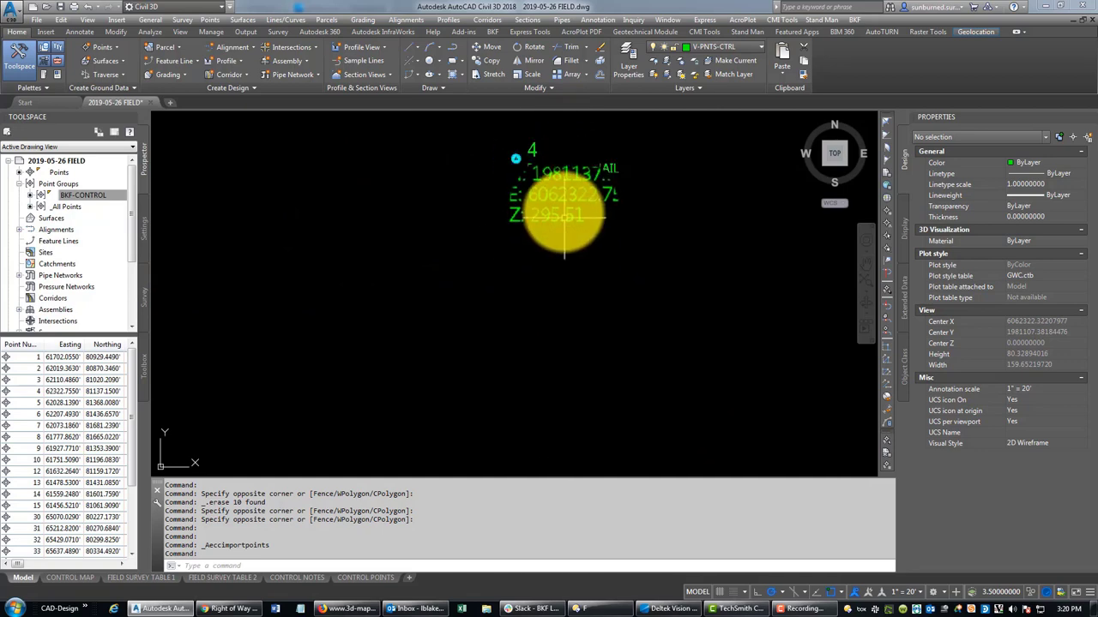
scroll(551, 205, up, 5)
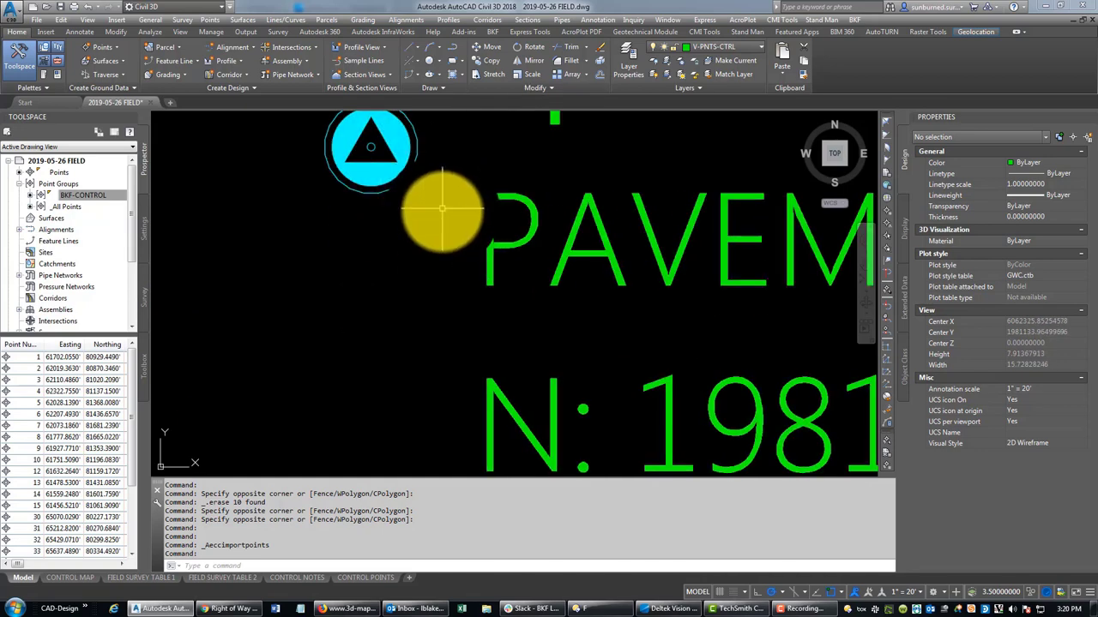
scroll(478, 208, down, 4)
scroll(481, 232, down, 10)
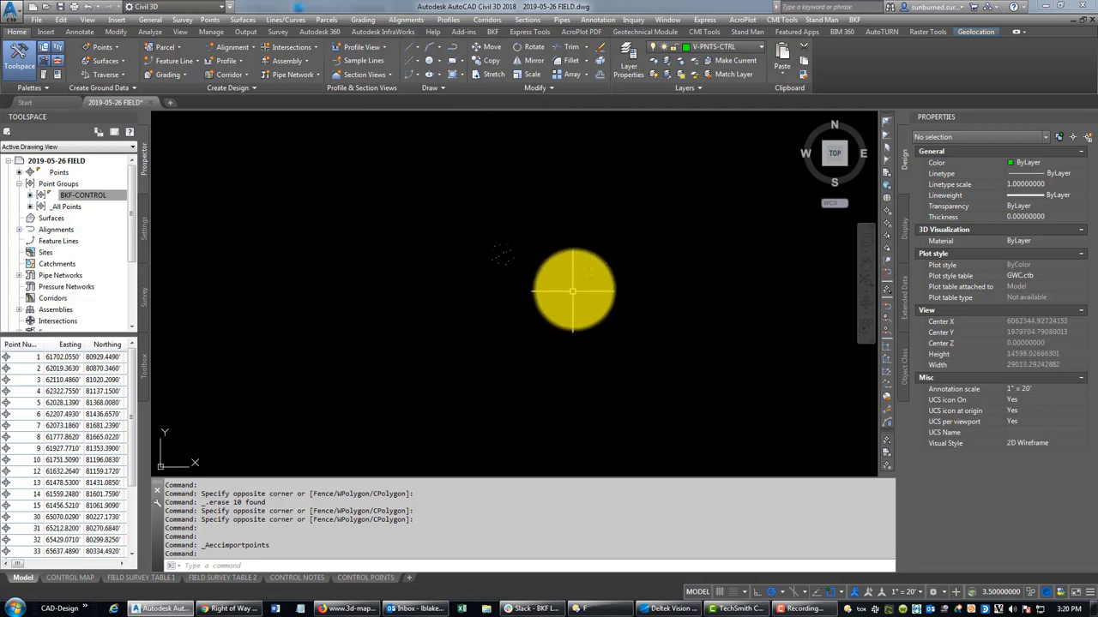
Move the block of survey tables in model space farther southeast, away from the eastern cluster of control points
scroll(573, 291, up, 6)
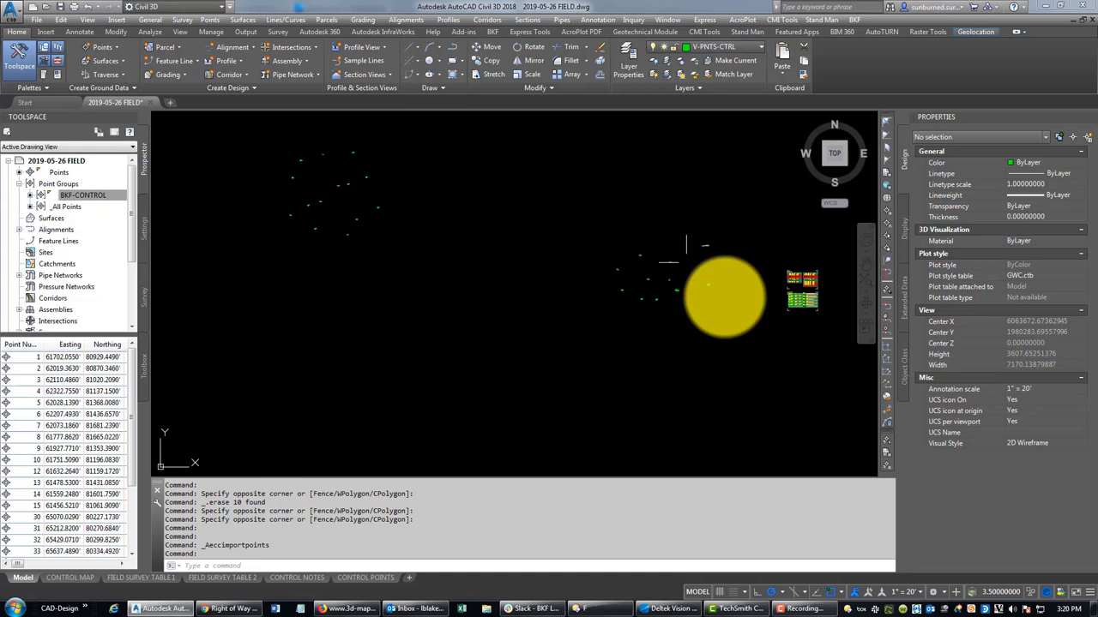
middle_drag(795, 315, 612, 274)
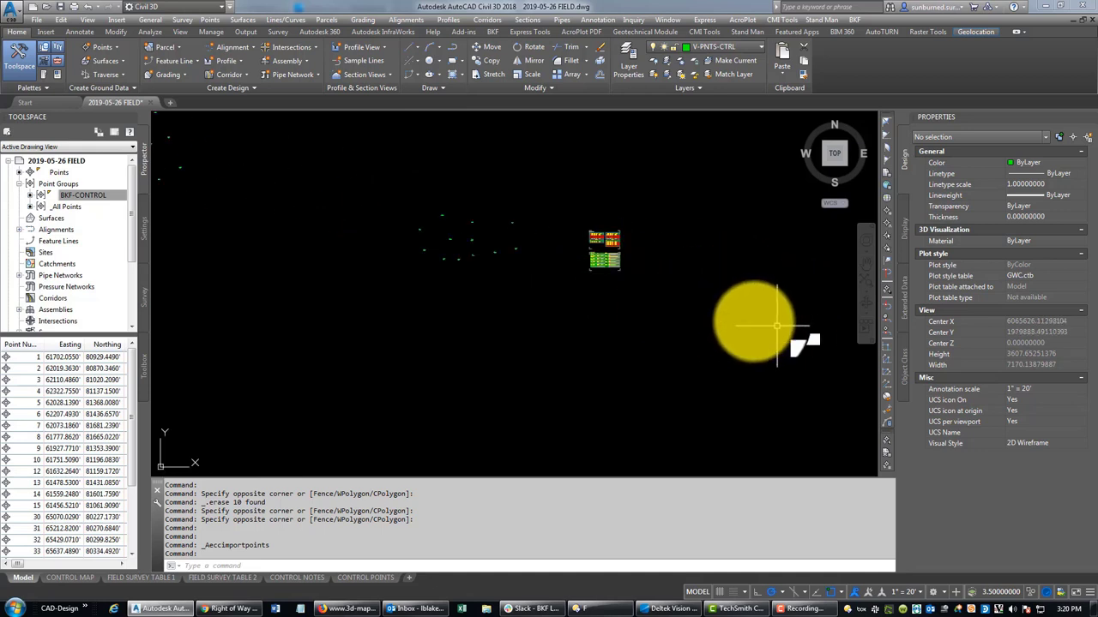
text(M)
key(Return)
click(670, 329)
click(624, 249)
key(Return)
click(590, 271)
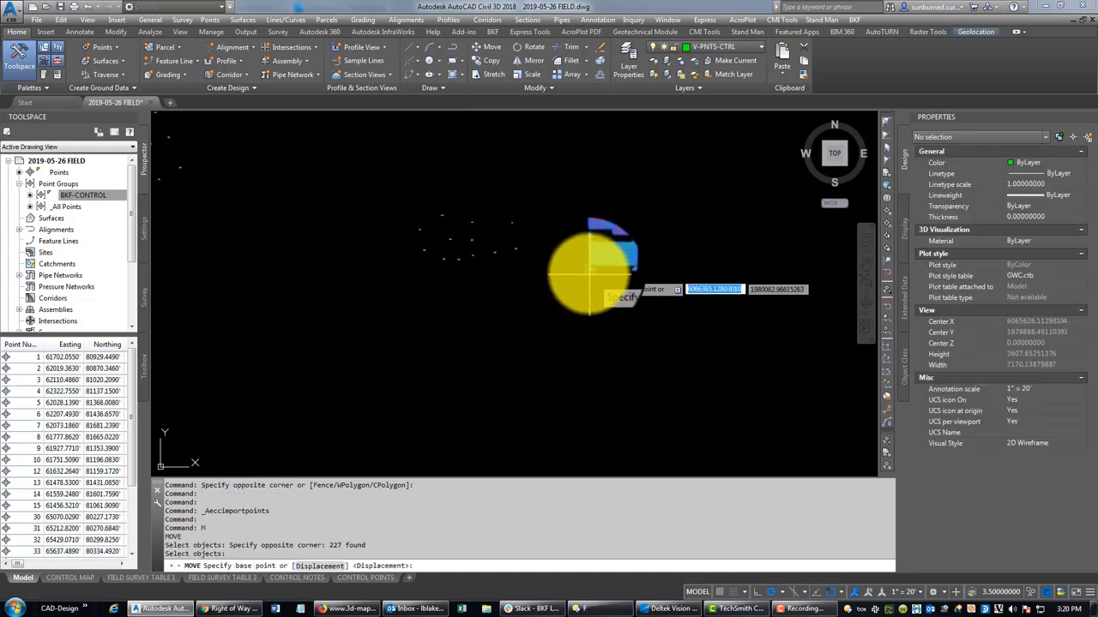
click(774, 343)
key(Escape)
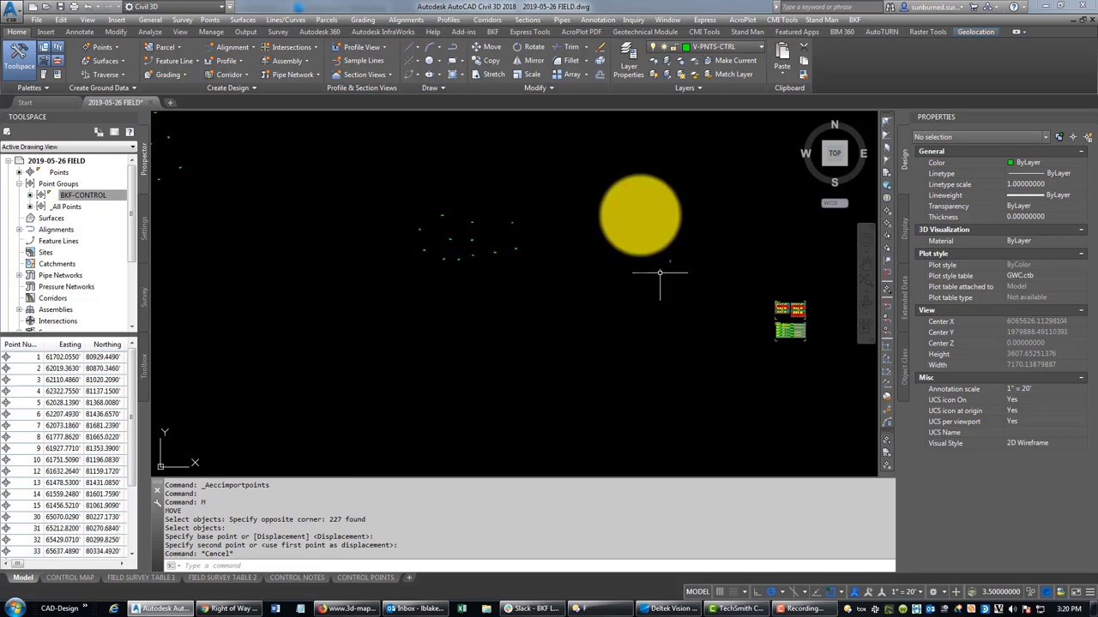
Turn on the aerial online map for the drawing and agree to use Online Map Data
click(975, 32)
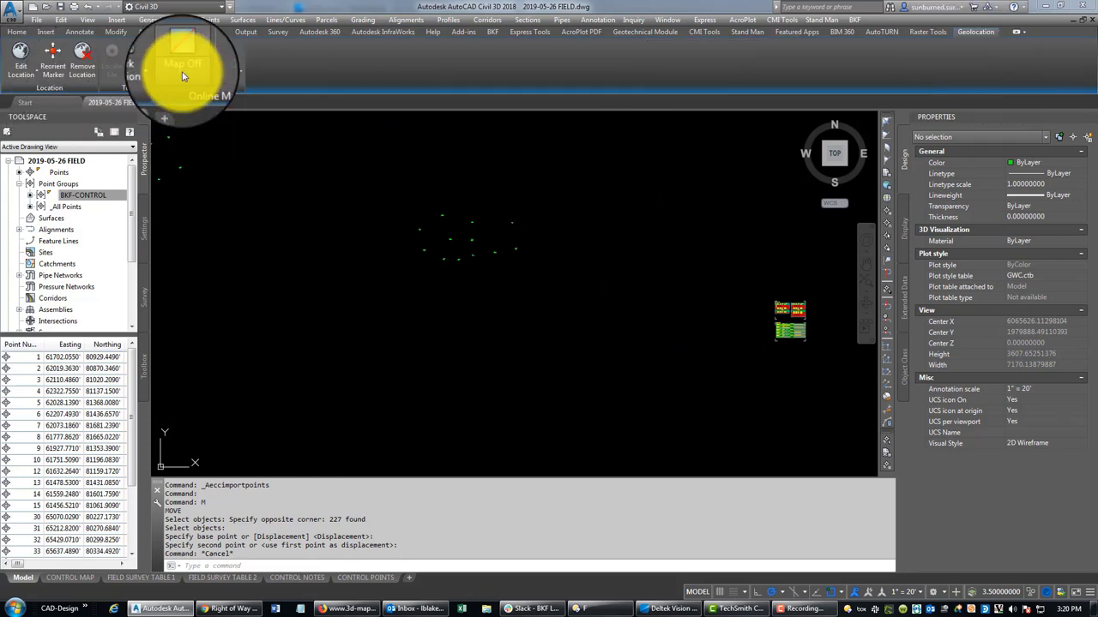
click(195, 106)
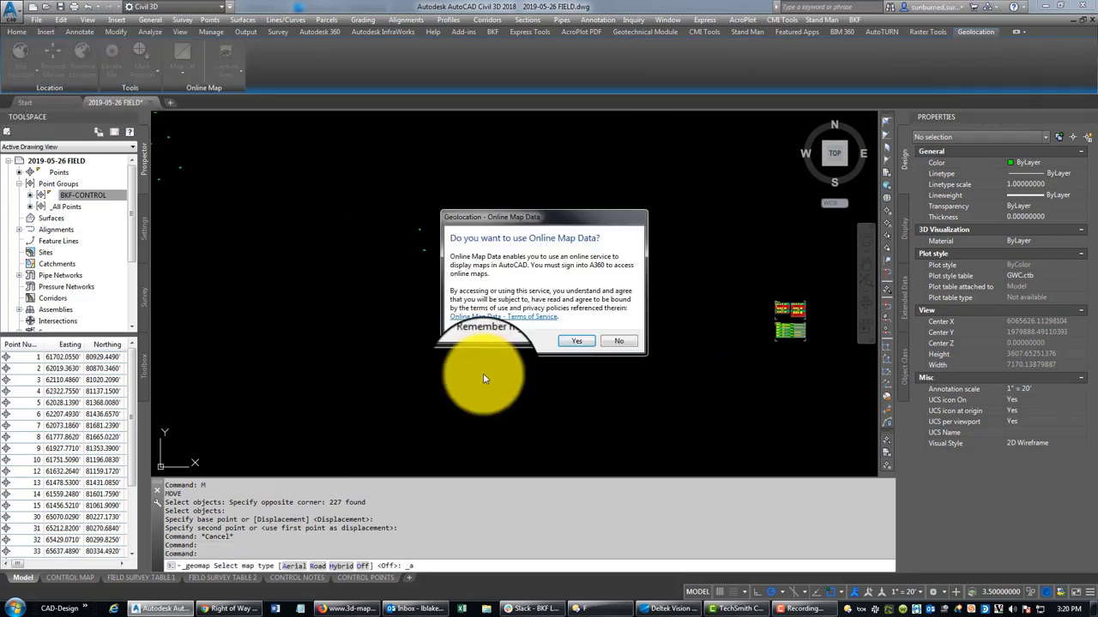
click(582, 343)
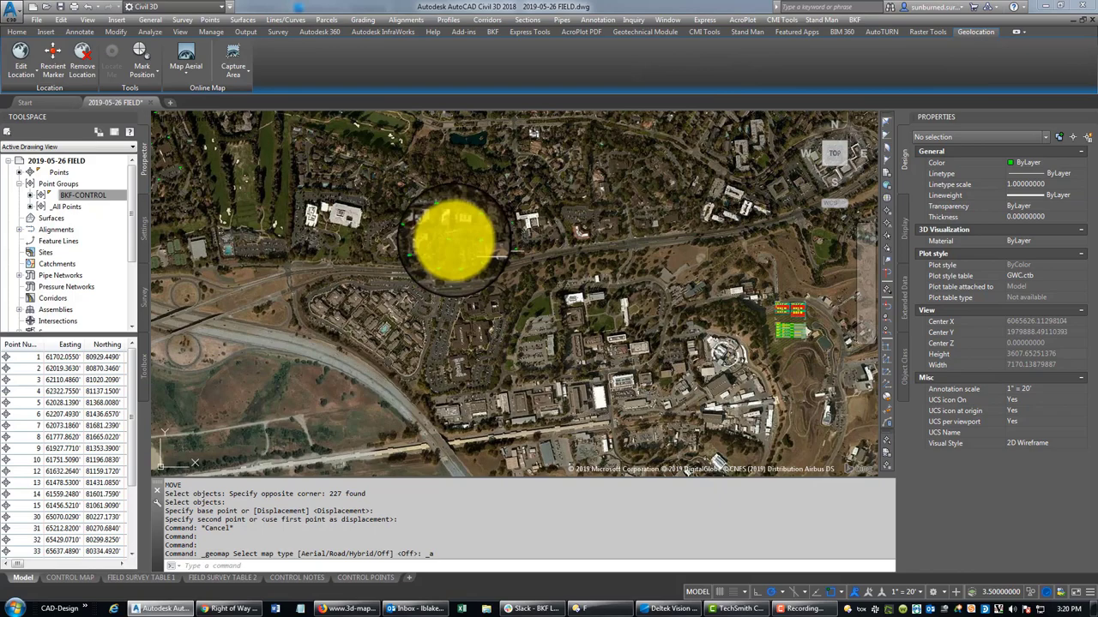
Capture the aerial map of the viewport framed around the eastern cluster of control points
mouse_move(411, 234)
middle_down()
mouse_move(477, 241)
mouse_move(523, 277)
middle_up()
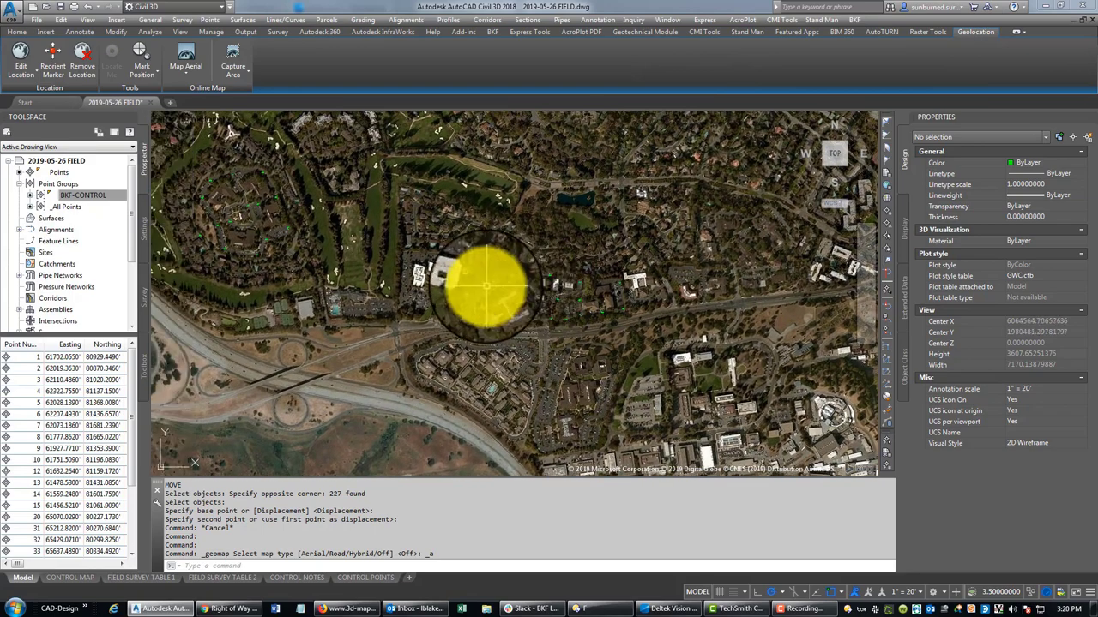
scroll(638, 320, up, 6)
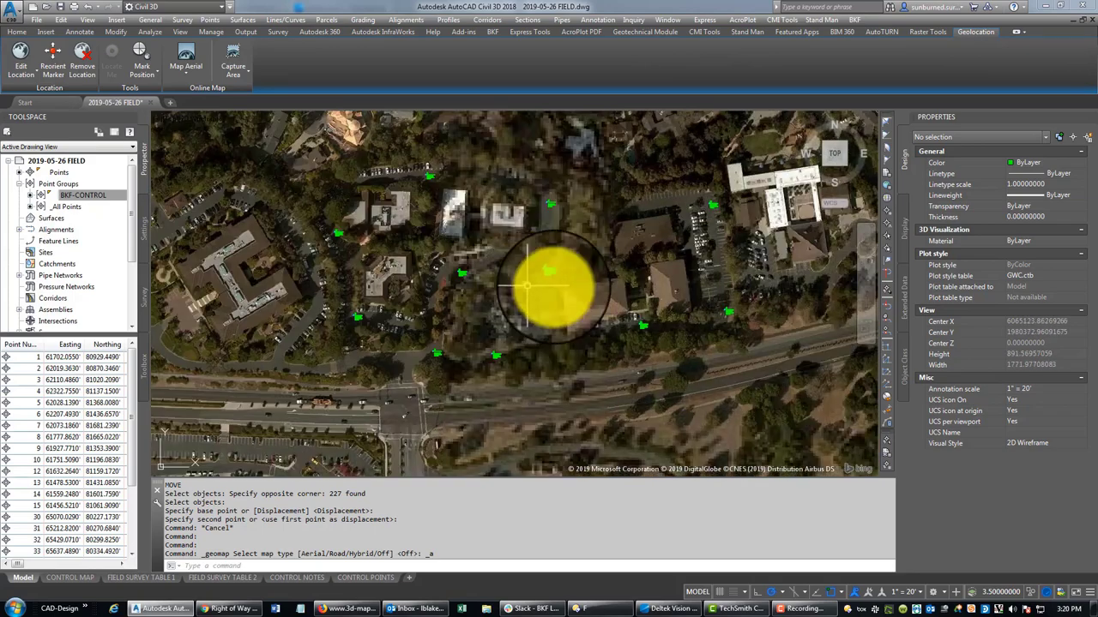
scroll(554, 314, up, 2)
scroll(553, 305, down, 1)
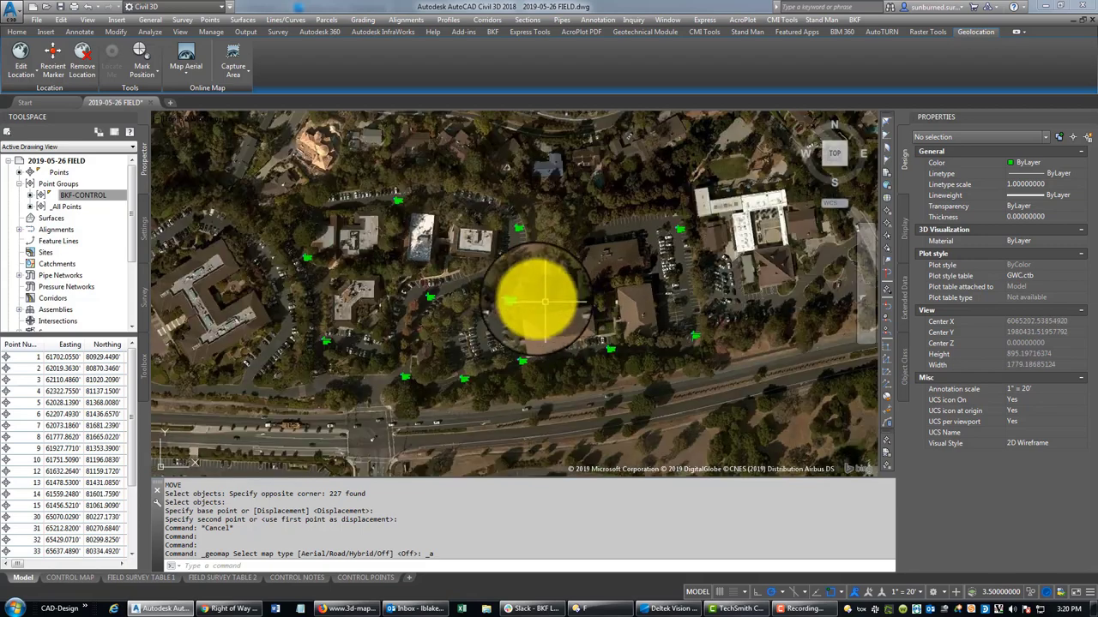
scroll(532, 294, up, 1)
middle_drag(536, 327, 592, 331)
scroll(567, 336, down, 1)
scroll(564, 331, up, 1)
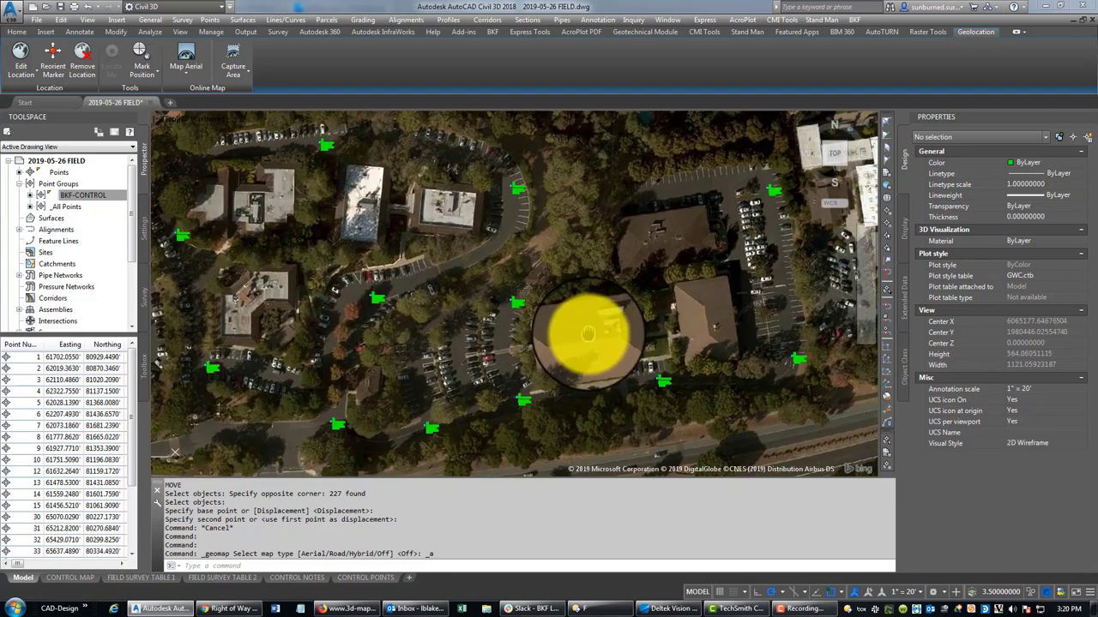
click(244, 79)
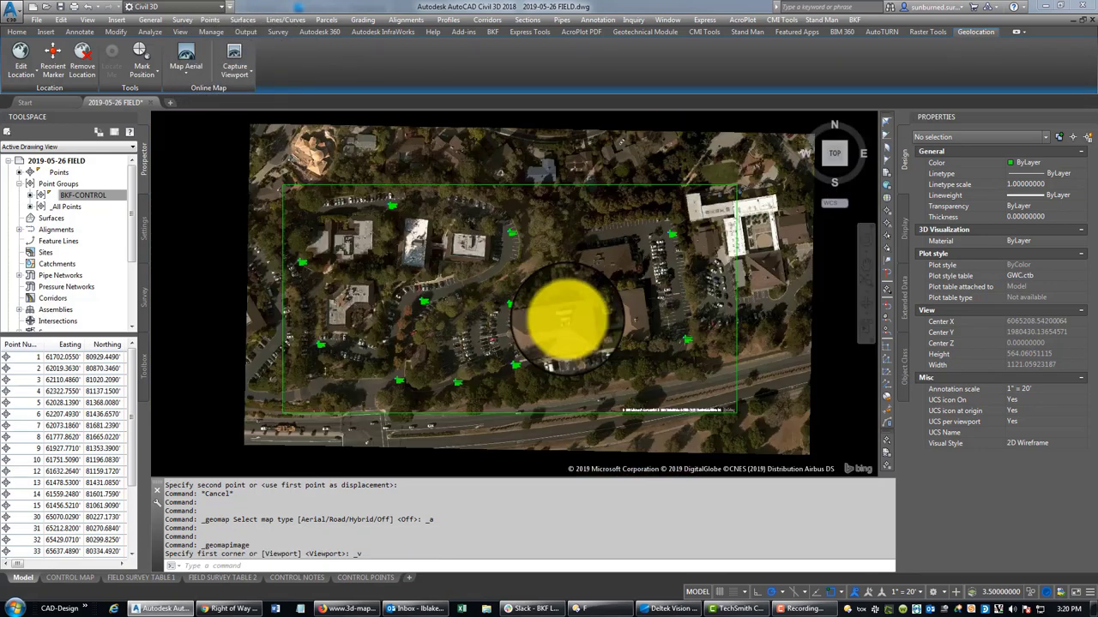
Capture two viewport images of the aerial map, covering the southern and northern parts of the western control point cluster
scroll(566, 319, down, 4)
scroll(551, 306, up, 2)
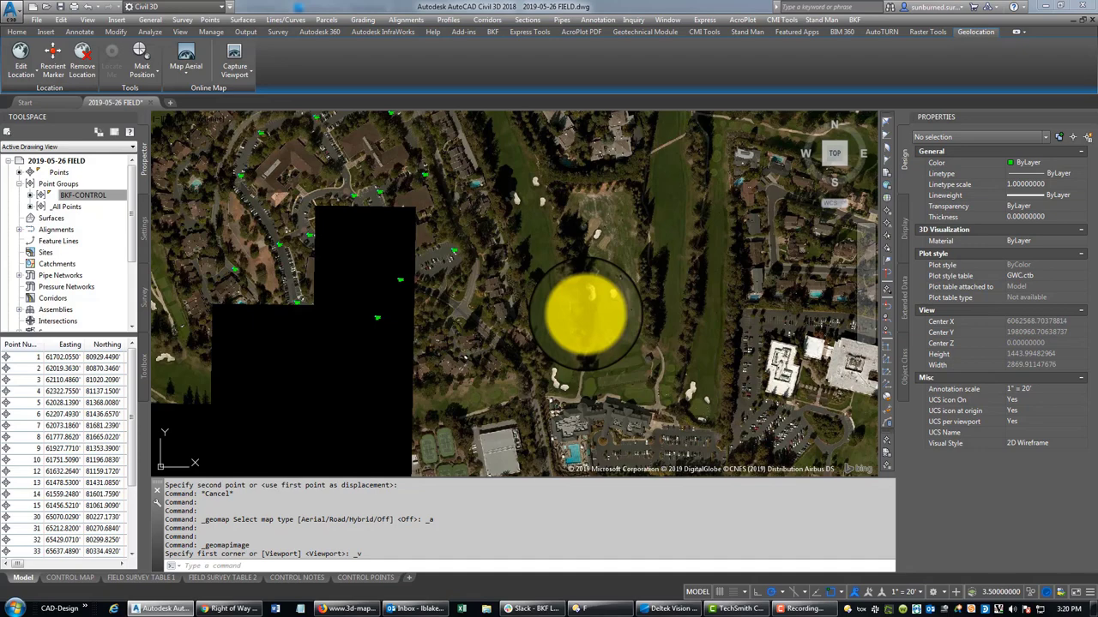
scroll(586, 316, up, 4)
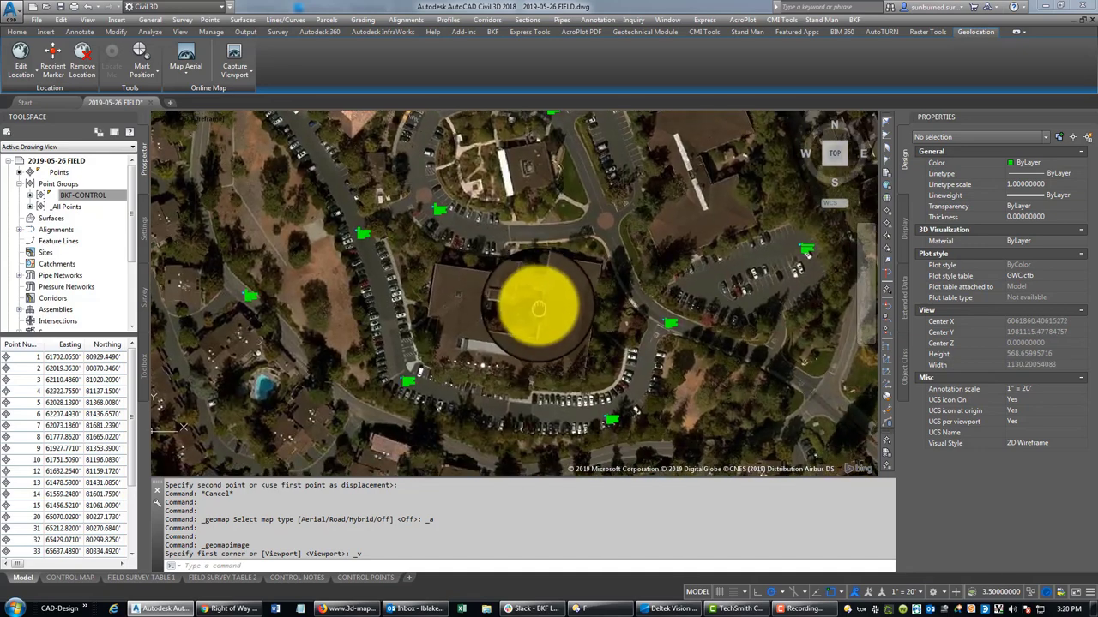
middle_drag(538, 309, 518, 337)
click(236, 77)
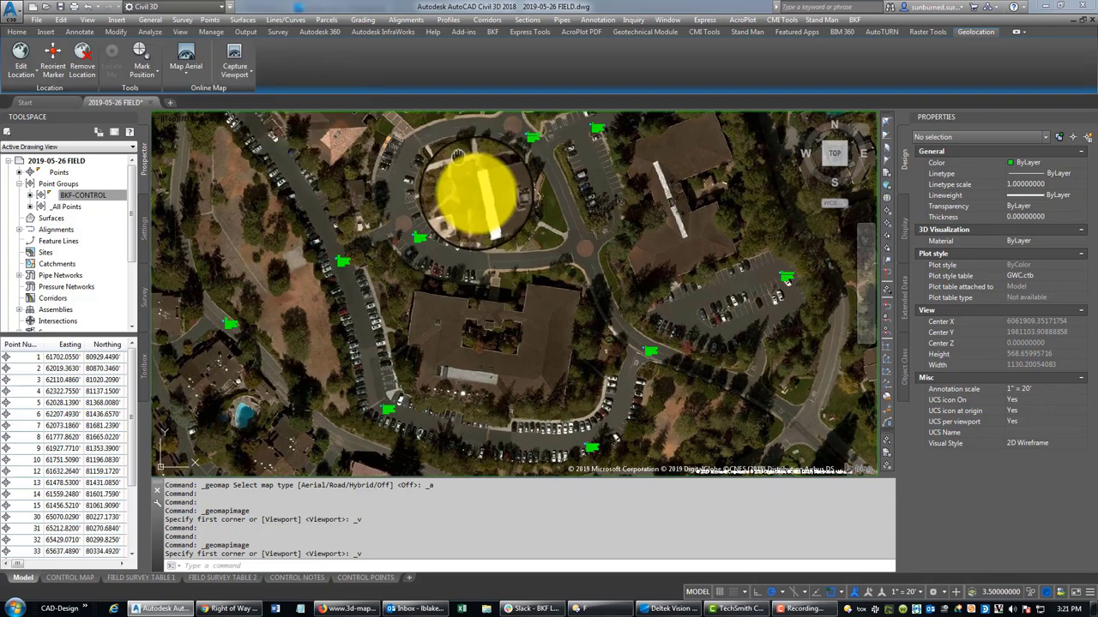
middle_drag(466, 184, 529, 469)
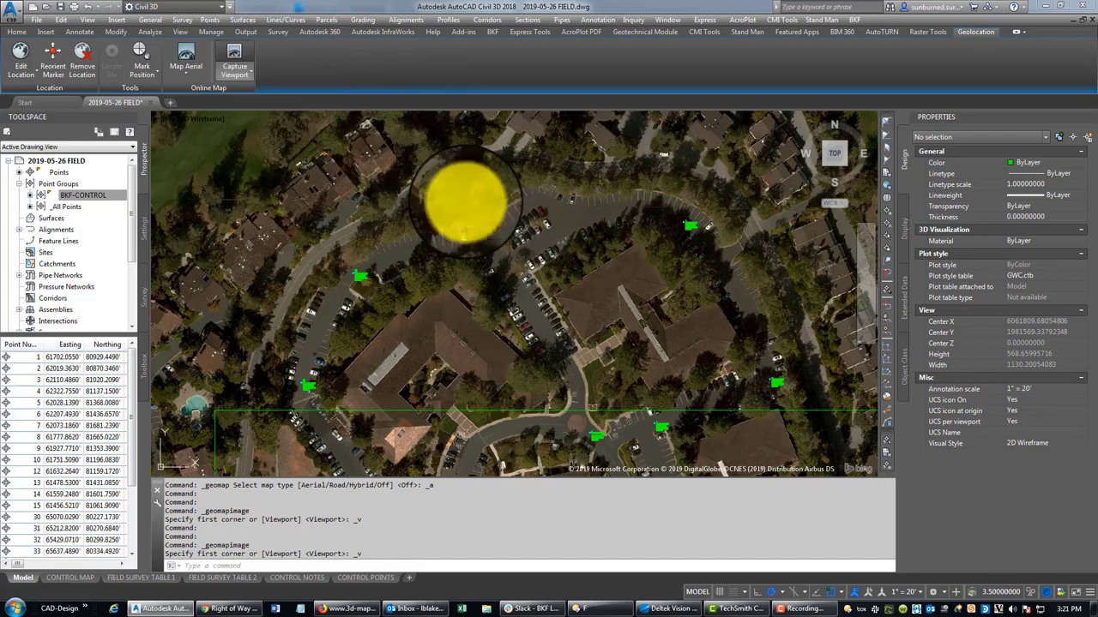
scroll(595, 191, down, 6)
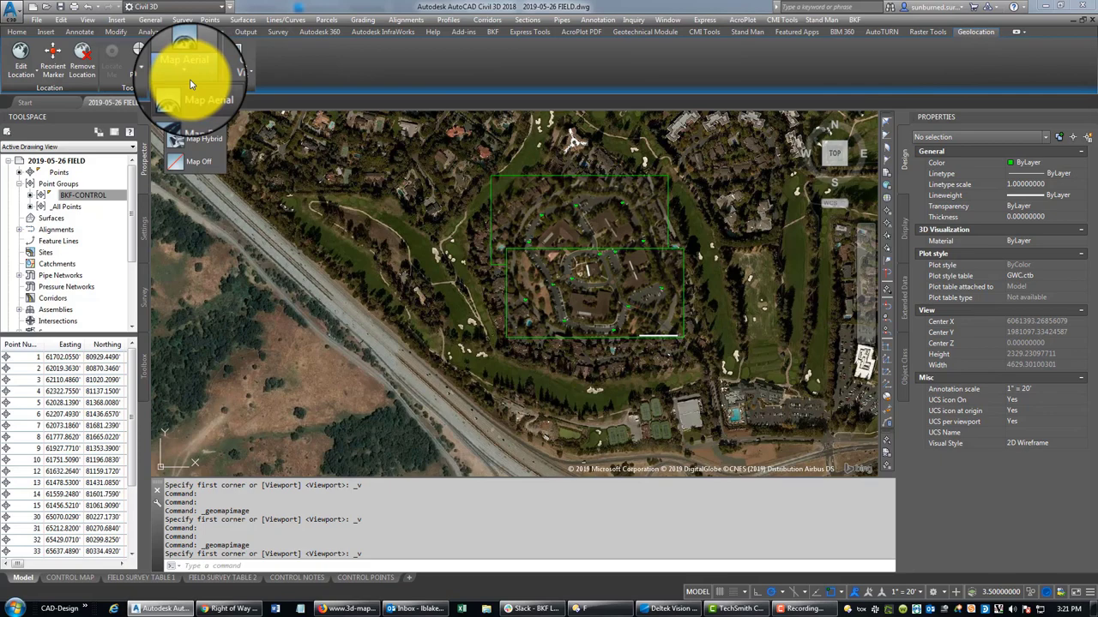
Turn off the online map and put the three captured aerial images on layer V-GISD-IMAG
click(195, 163)
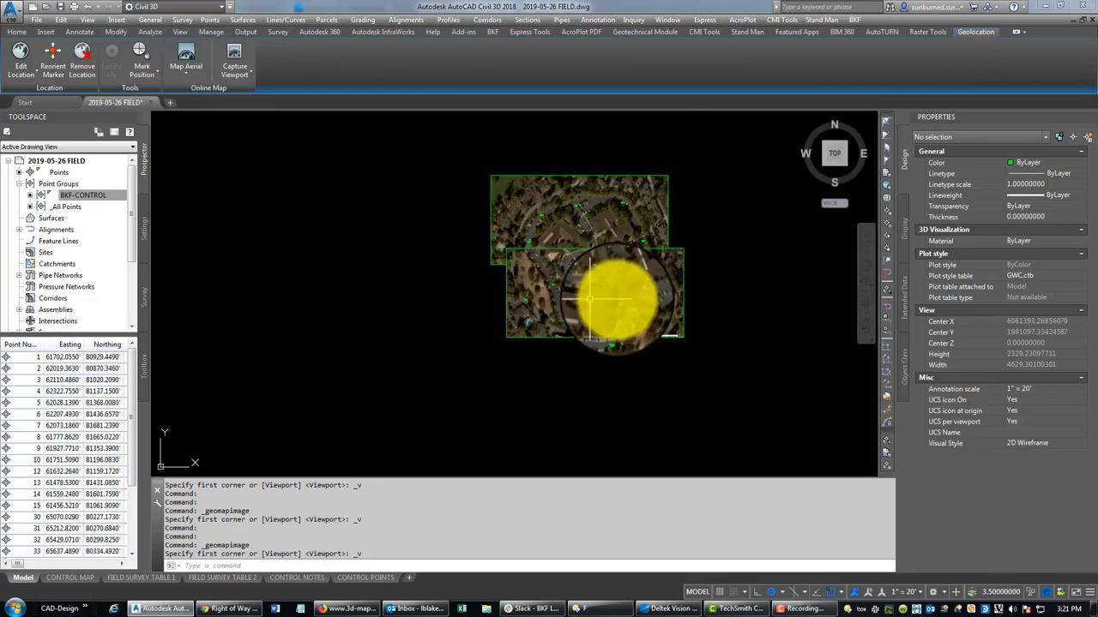
click(715, 265)
click(661, 226)
middle_drag(745, 312, 407, 246)
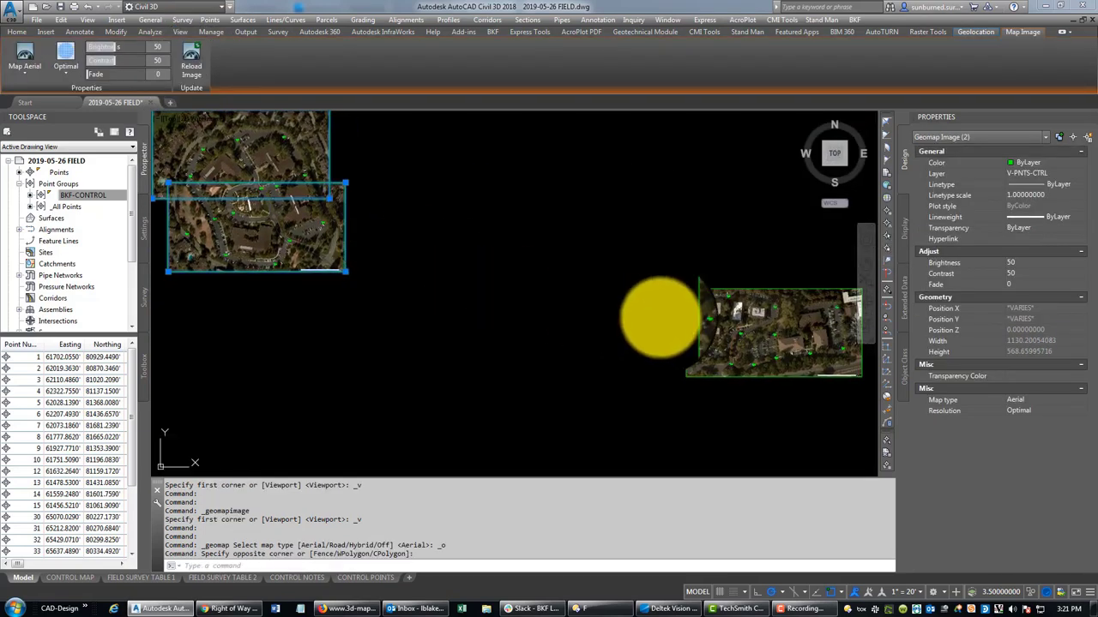
click(738, 289)
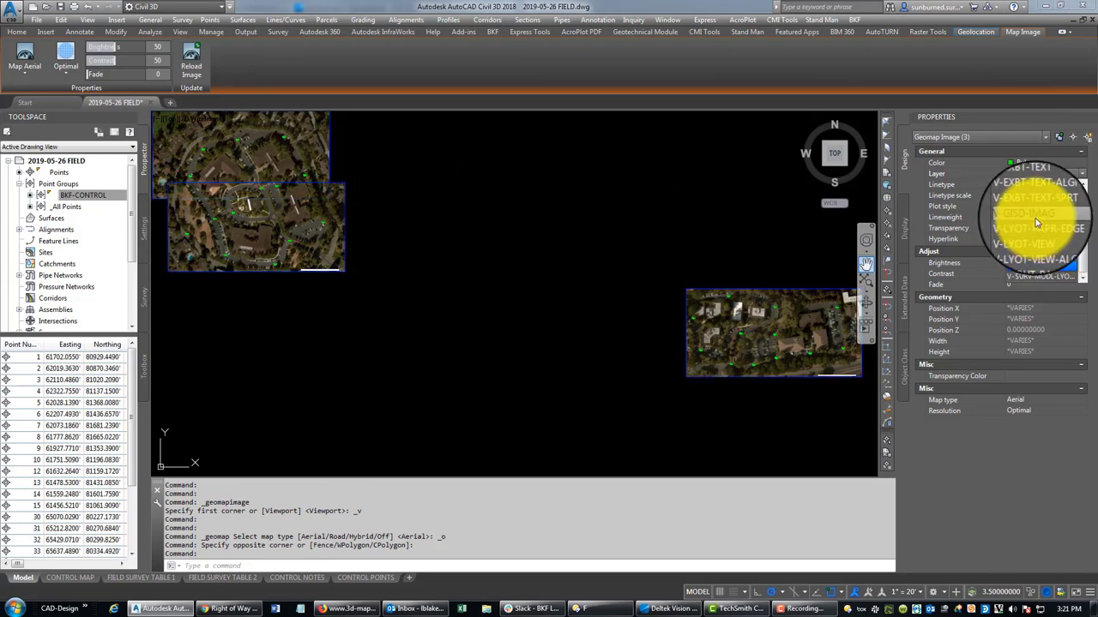
click(1035, 220)
key(Escape)
middle_drag(333, 229, 442, 266)
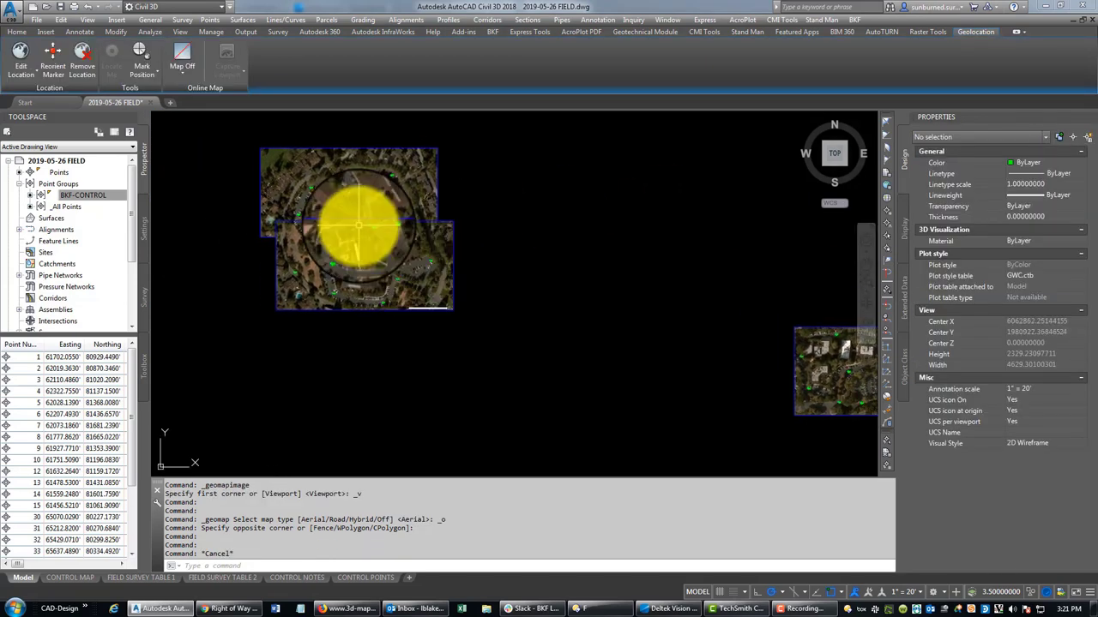
scroll(359, 225, up, 3)
middle_drag(302, 215, 371, 129)
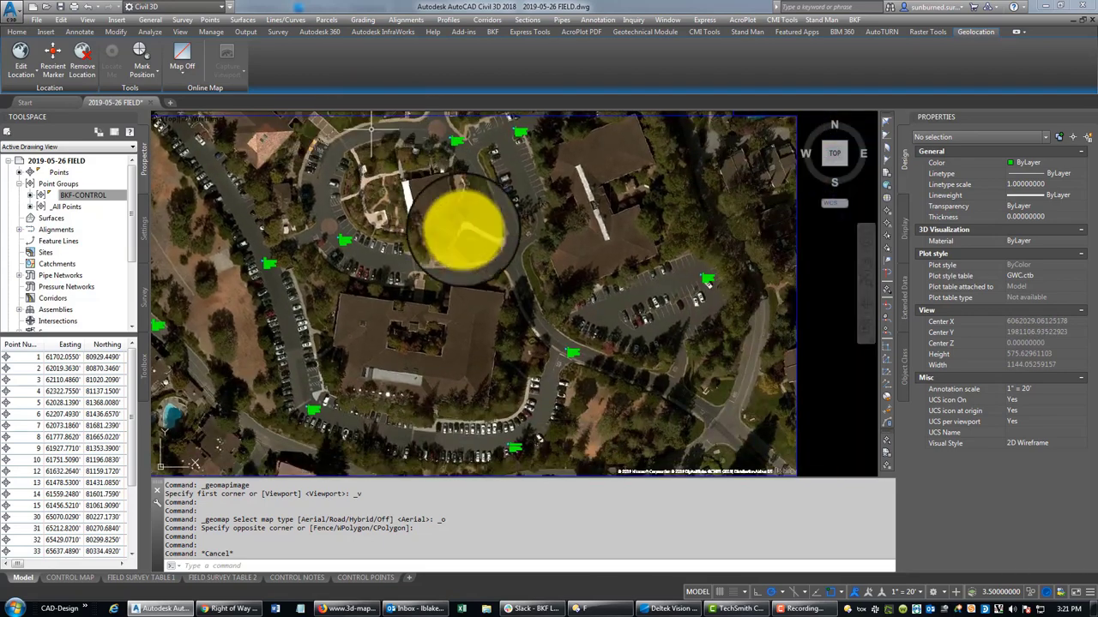
scroll(463, 229, down, 8)
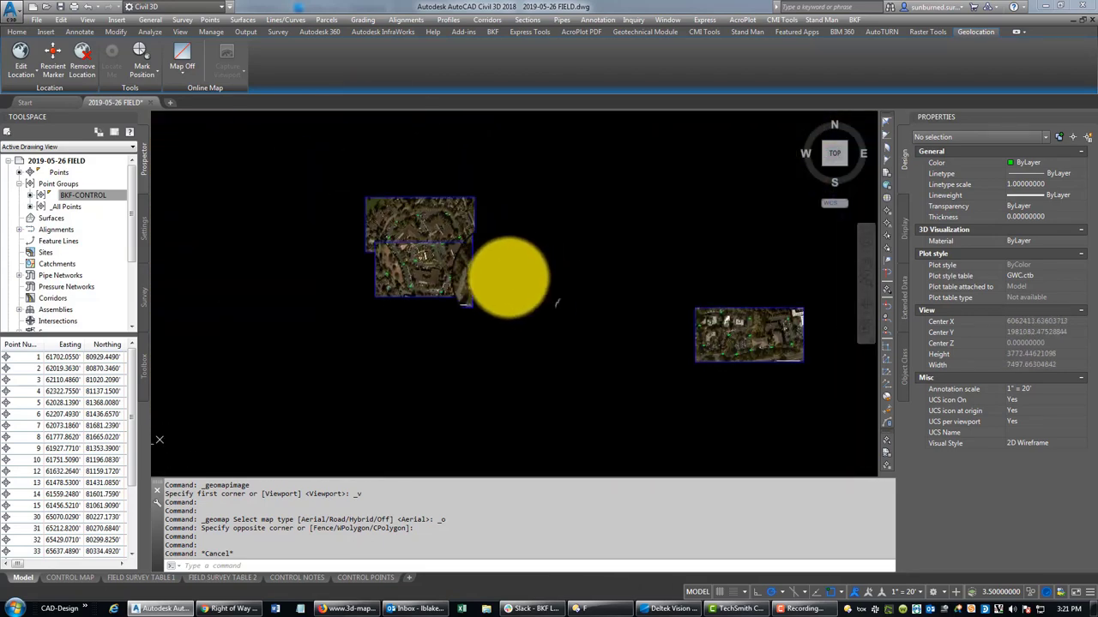
middle_drag(509, 278, 470, 258)
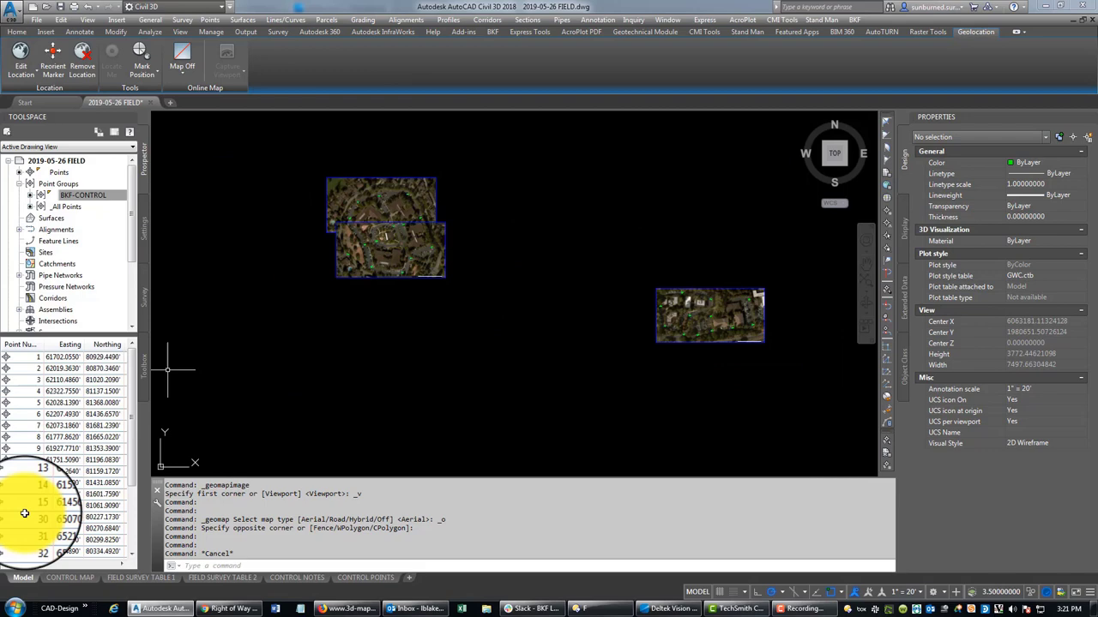
In the CONTROL MAP layout, erase the three stray objects near the left edge of the sheet border
click(74, 581)
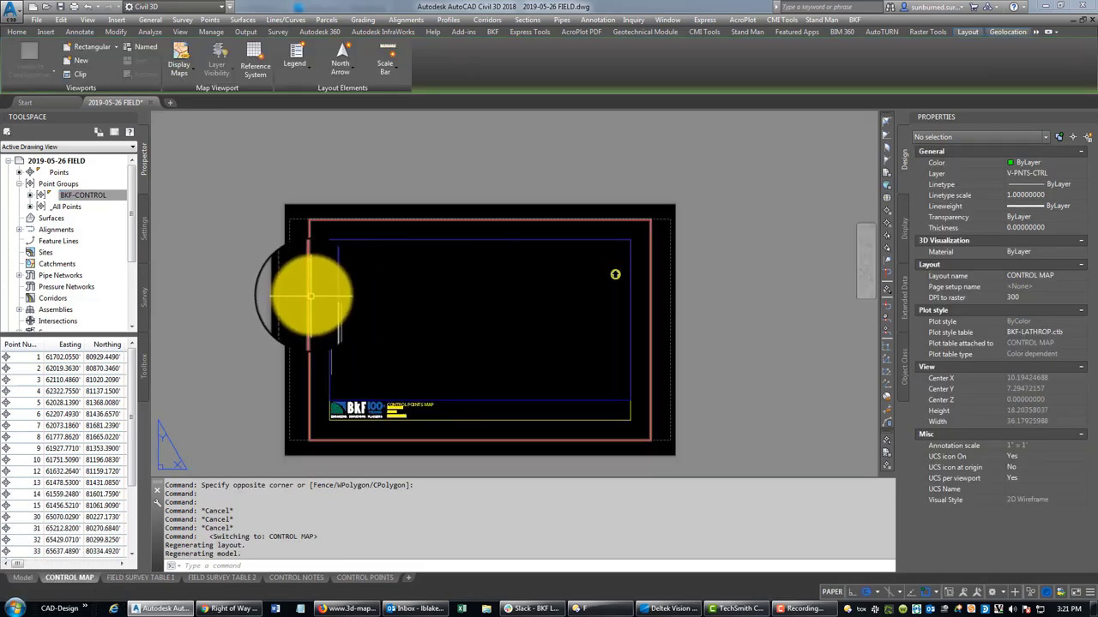
click(310, 296)
click(353, 377)
key(Delete)
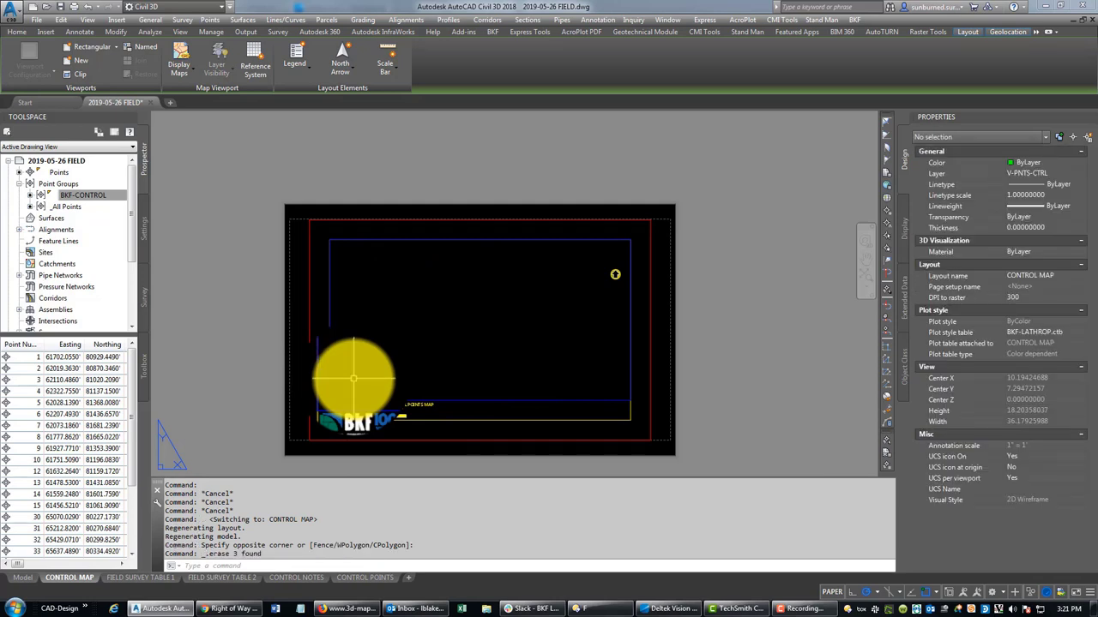
Unlock the display of the viewport on the CONTROL MAP sheet
double_click(513, 298)
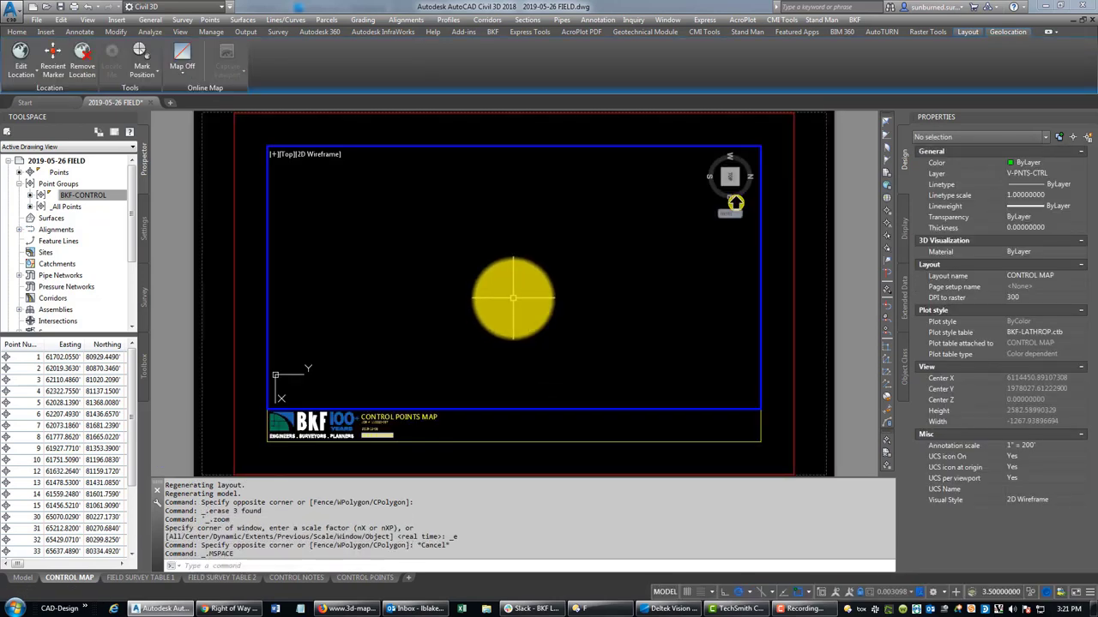
scroll(513, 298, down, 4)
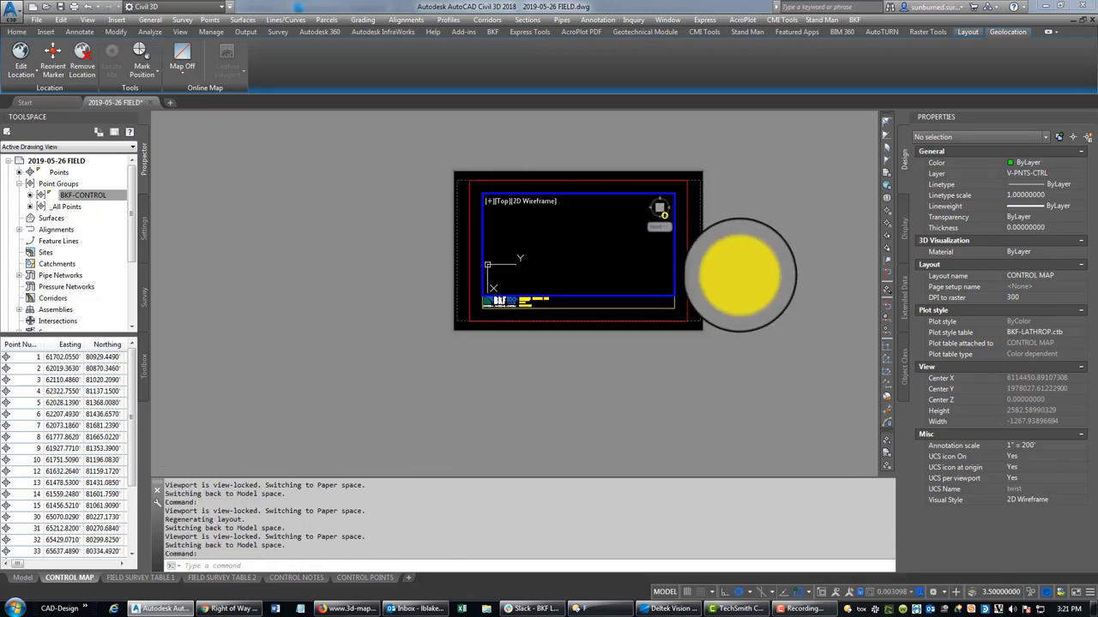
double_click(740, 274)
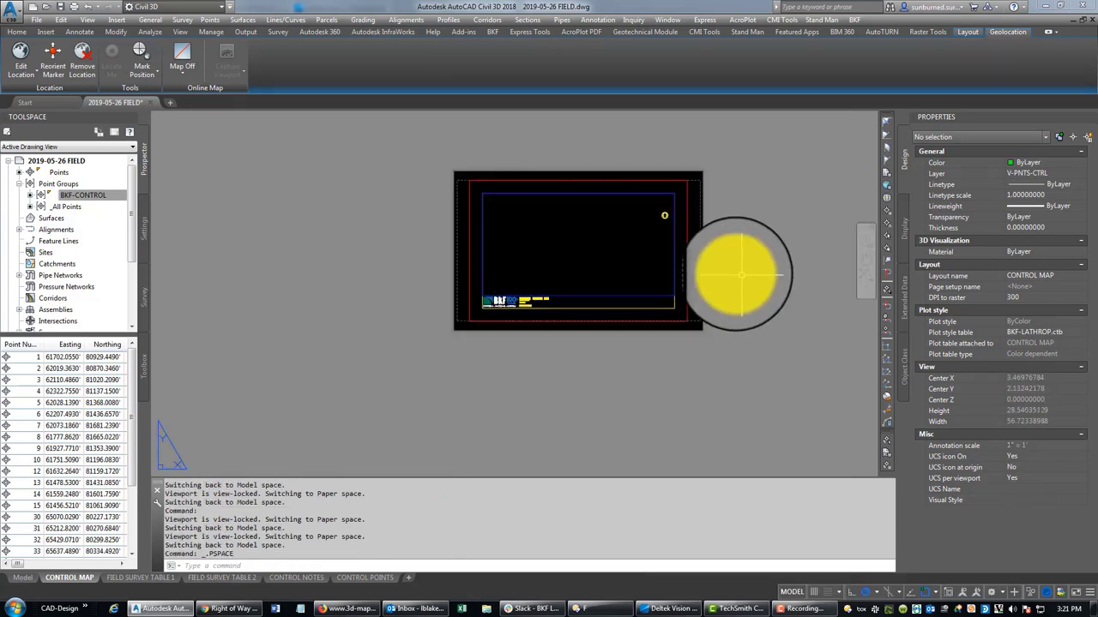
click(676, 240)
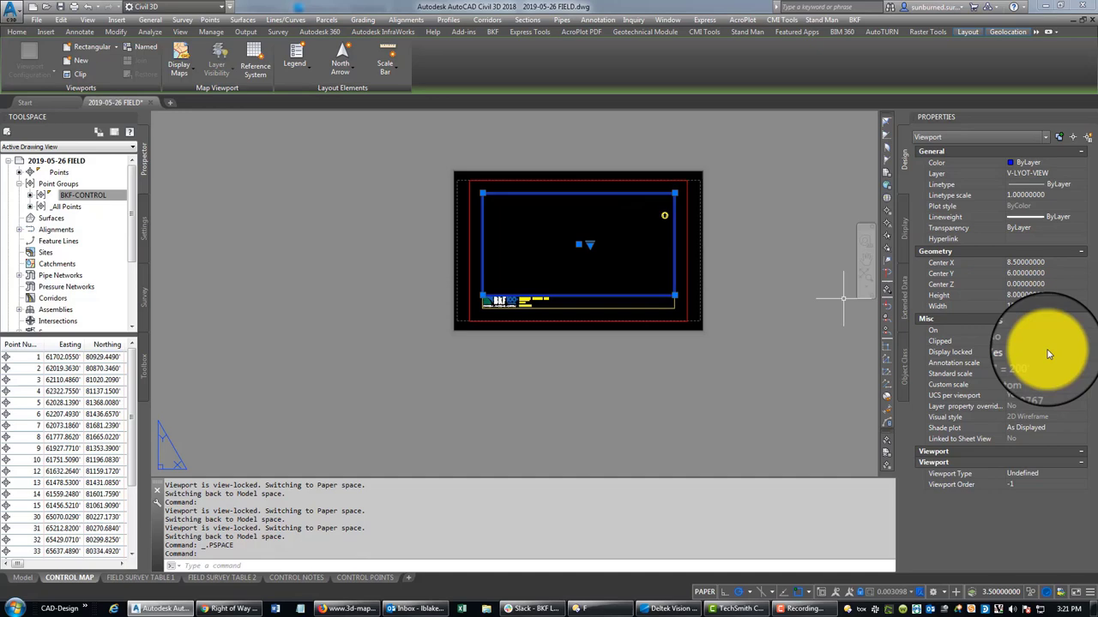
click(1024, 375)
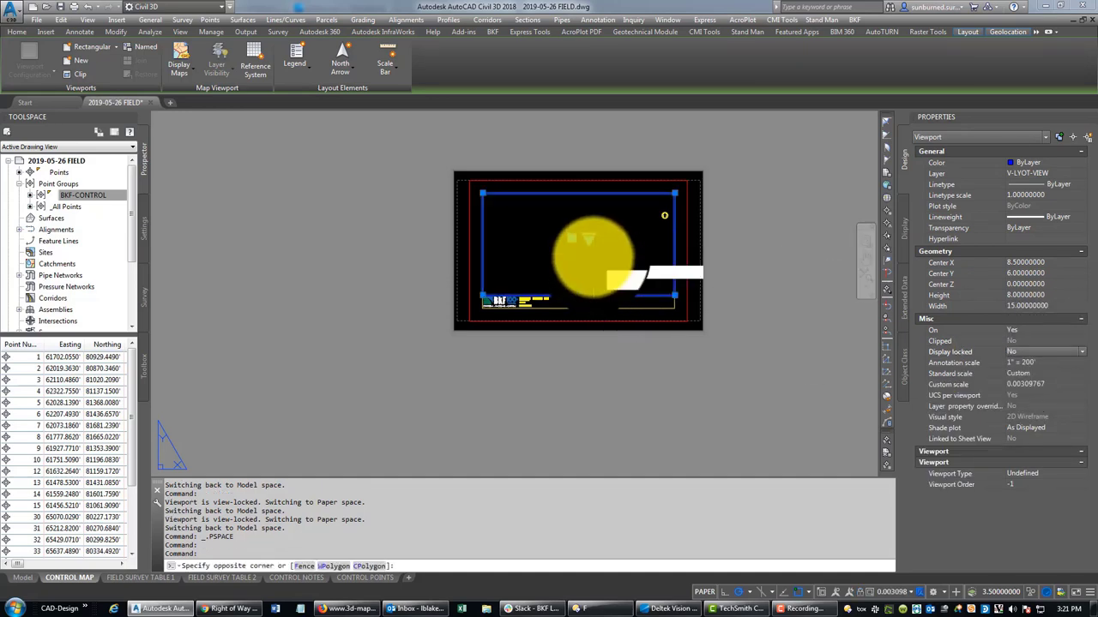
Bring the western cluster of control points and its aerial images into view inside the unlocked viewport
double_click(567, 267)
middle_click(567, 267)
middle_click(567, 267)
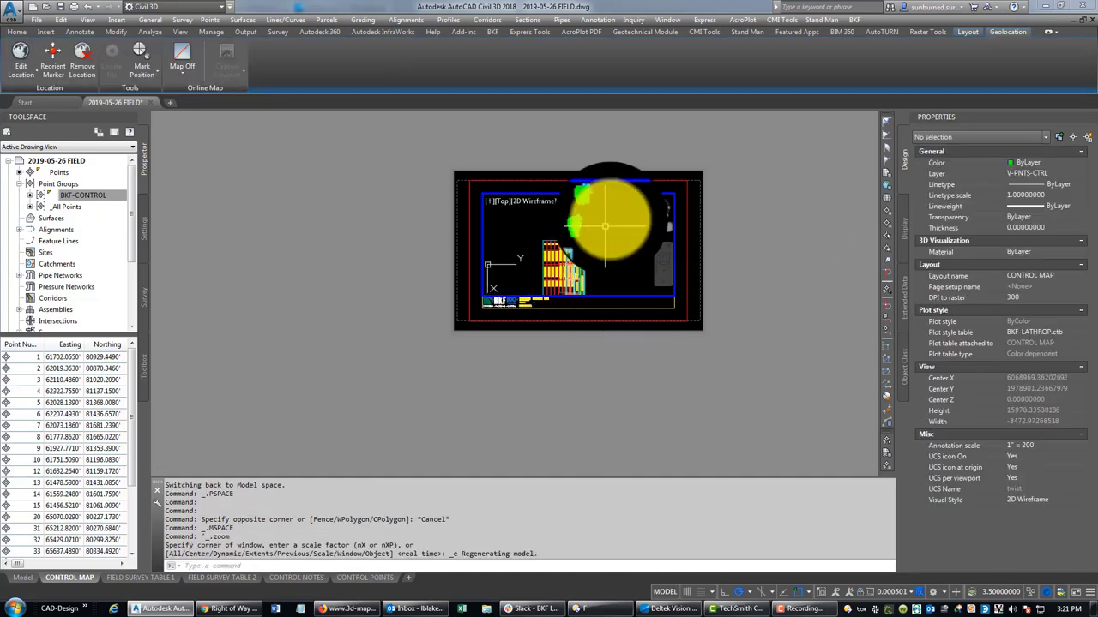
scroll(605, 268, up, 4)
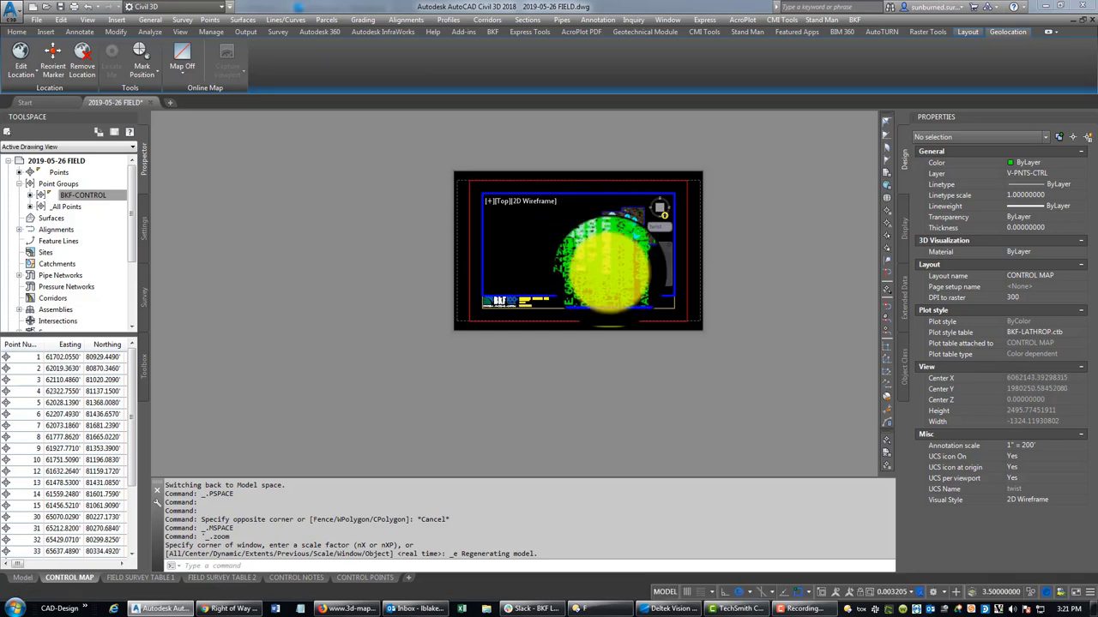
scroll(600, 273, up, 4)
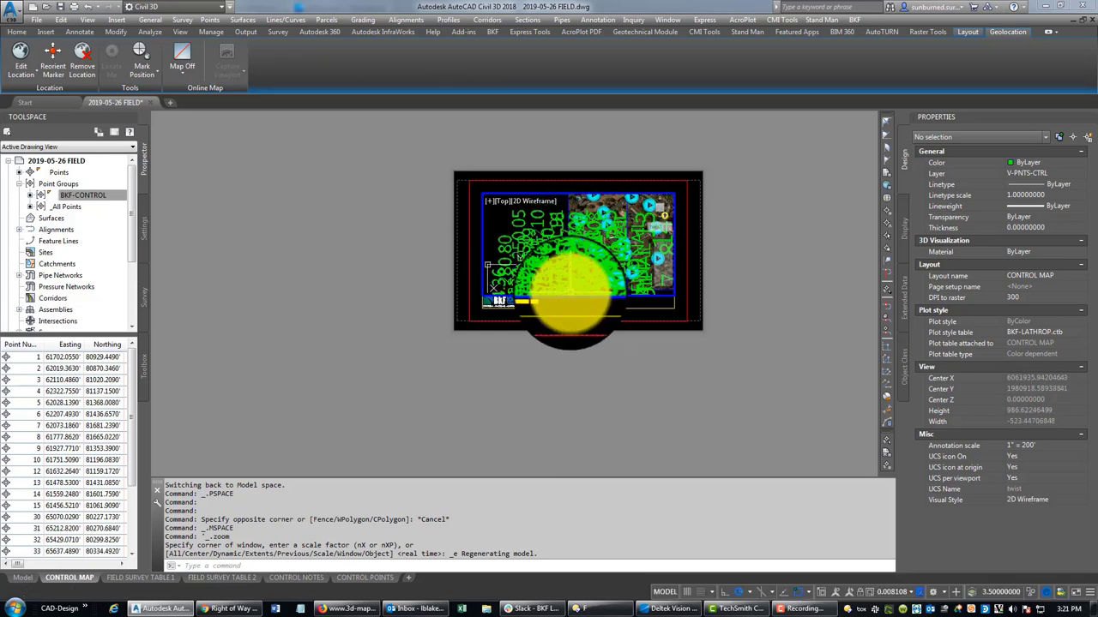
Use DVIEW to set the viewport's view twist angle to 0
key(Return)
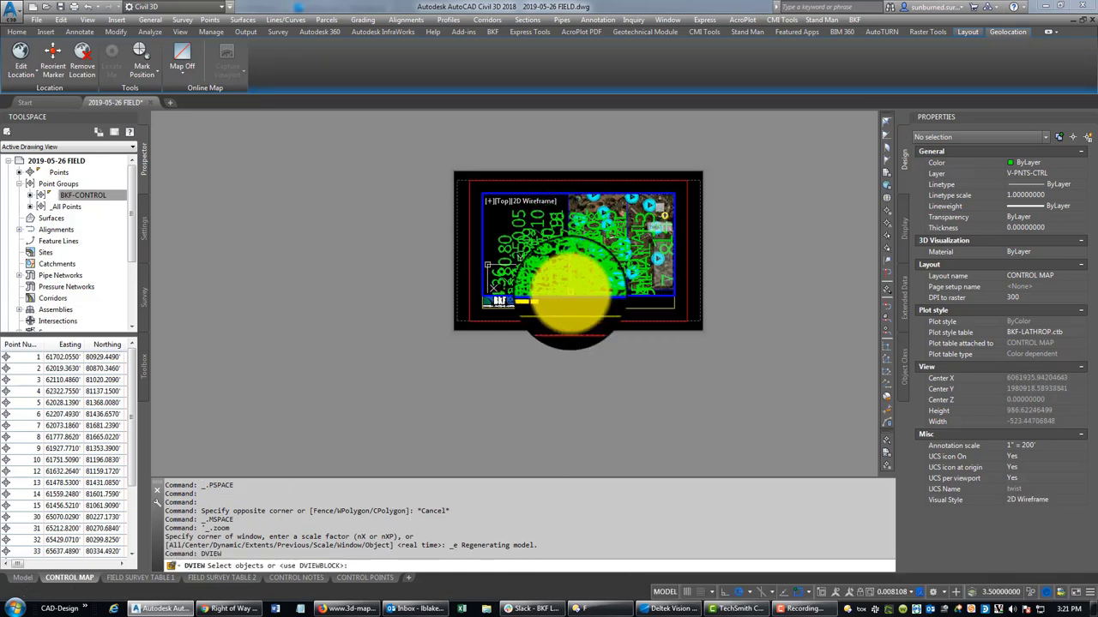
text(tw)
key(Return)
key(Return)
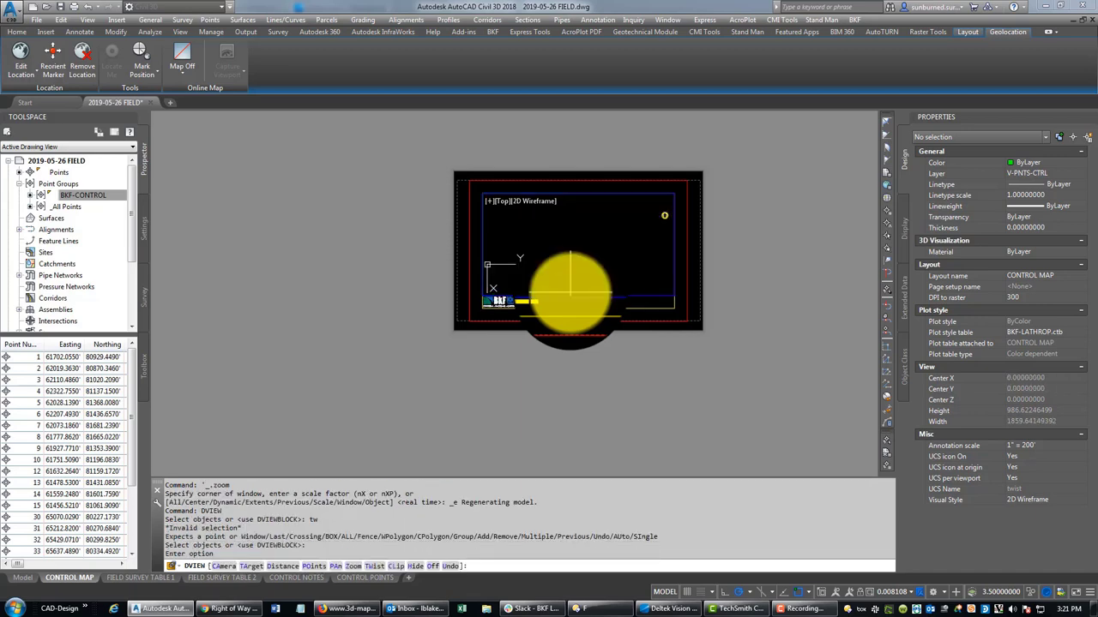
key(Return)
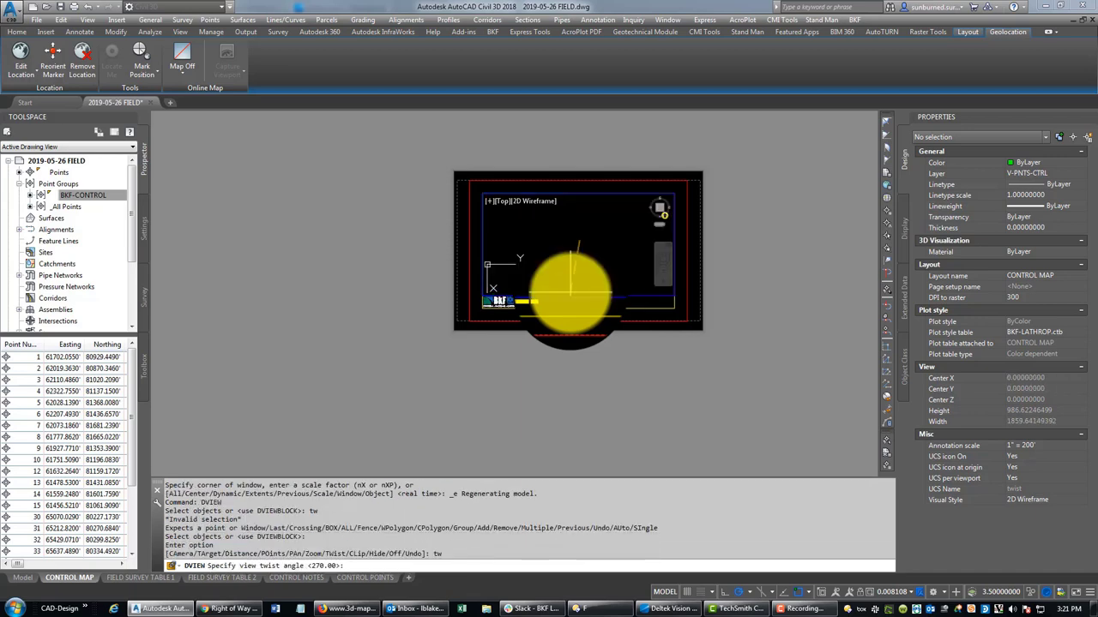
text(0)
key(Return)
key(Return)
key(Escape)
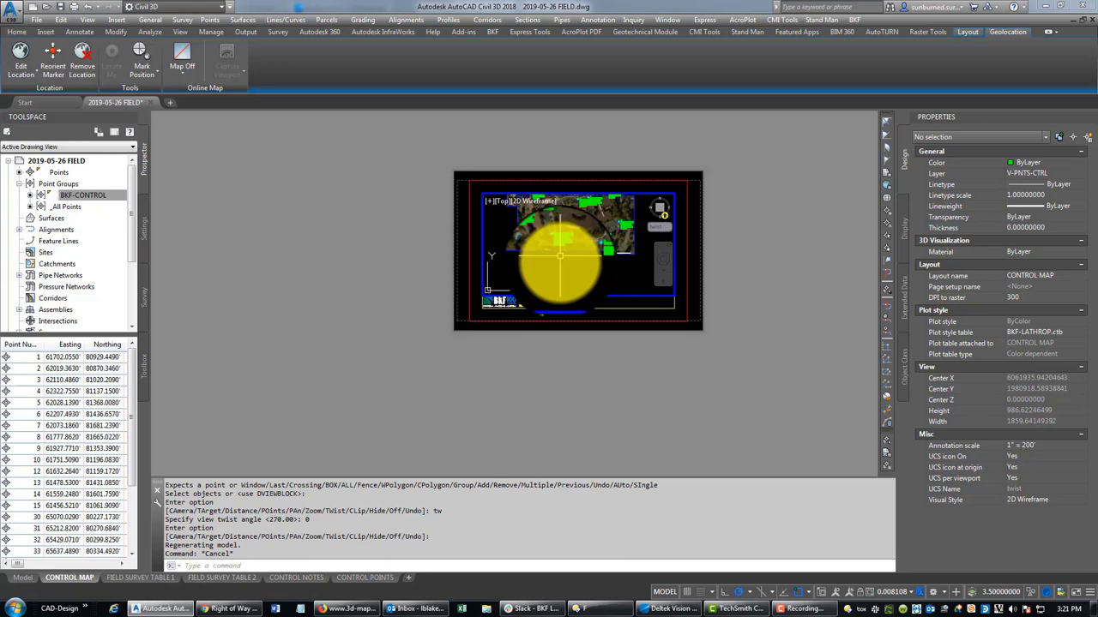
Centre the western aerial images in the CONTROL MAP viewport and scale its view to 1/100xp
double_click(726, 277)
scroll(651, 220, up, 5)
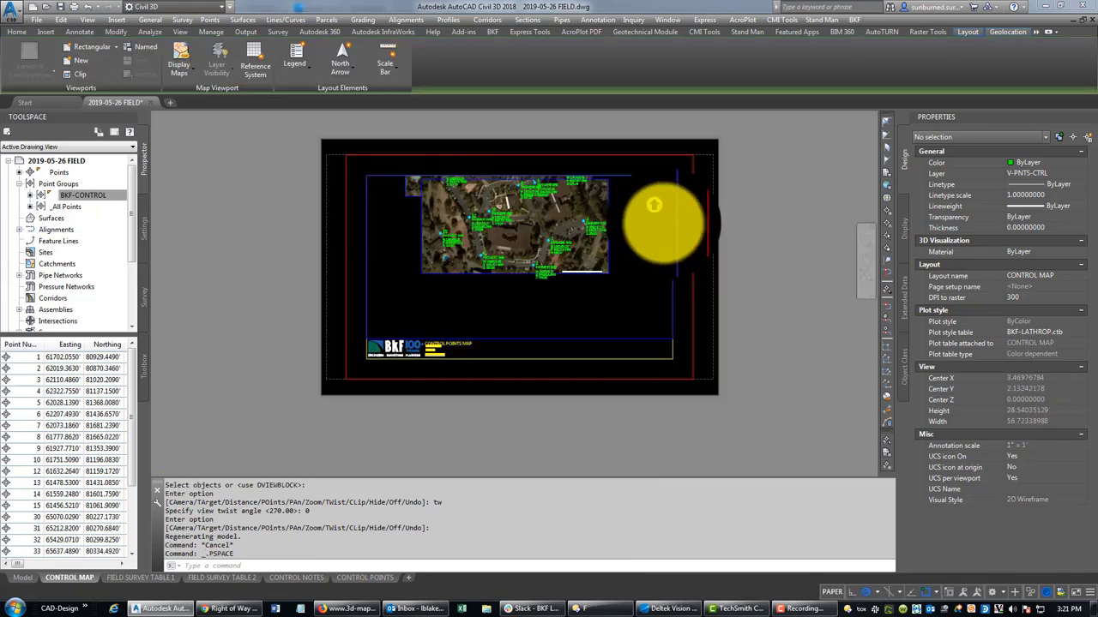
double_click(494, 335)
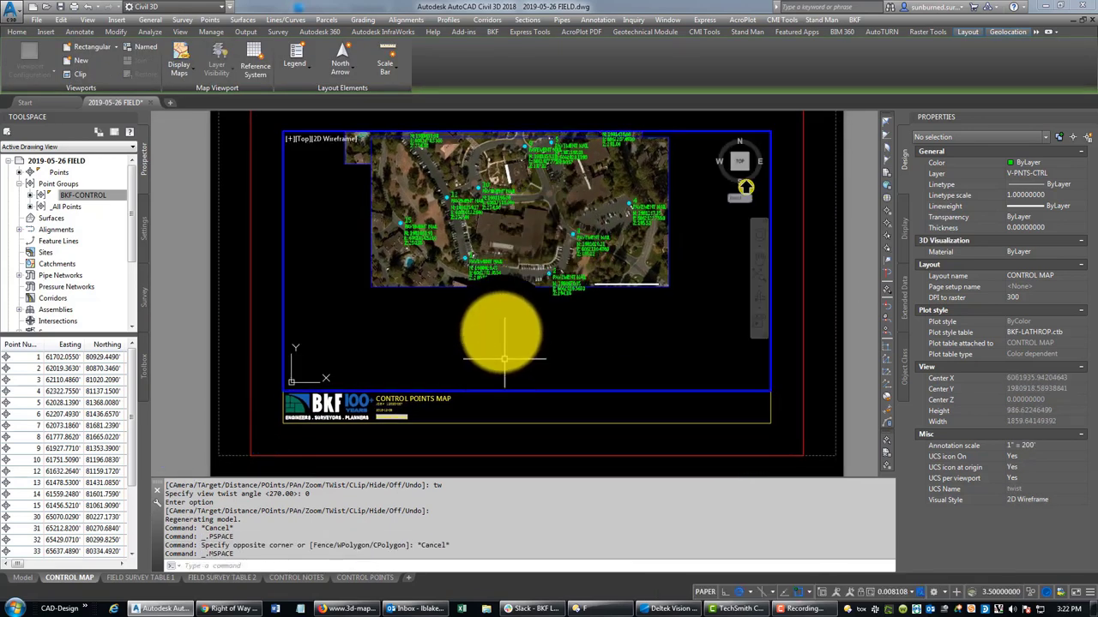
middle_drag(554, 240, 564, 330)
text(z)
key(Return)
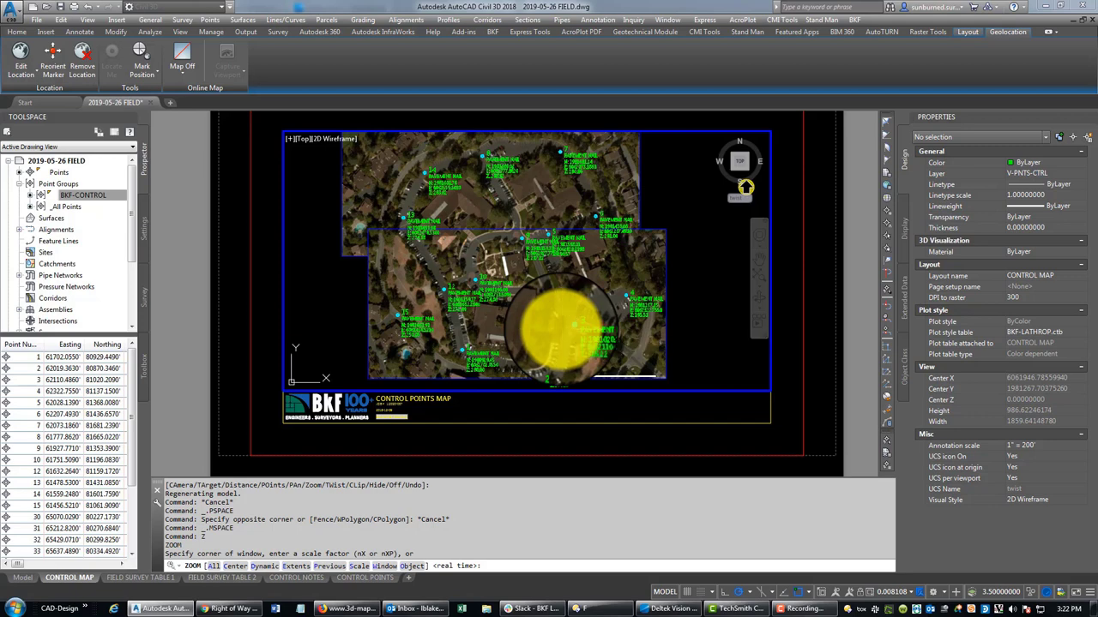
text(1/100xp)
key(Return)
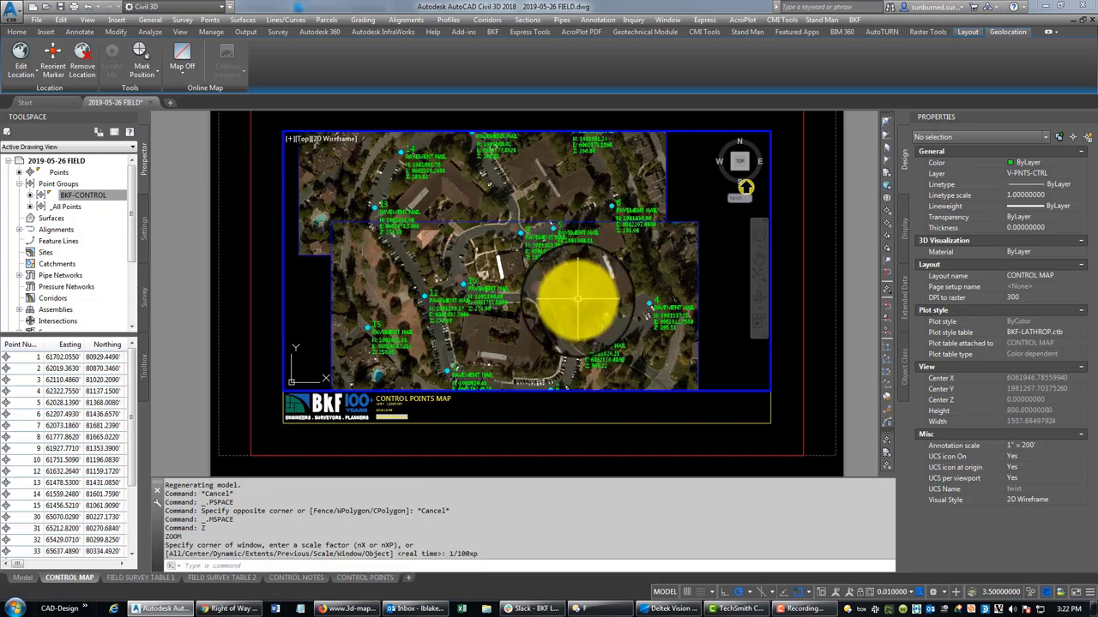
mouse_move(579, 299)
middle_down()
mouse_move(558, 210)
mouse_move(559, 326)
mouse_move(580, 300)
mouse_move(543, 264)
mouse_move(569, 308)
middle_up()
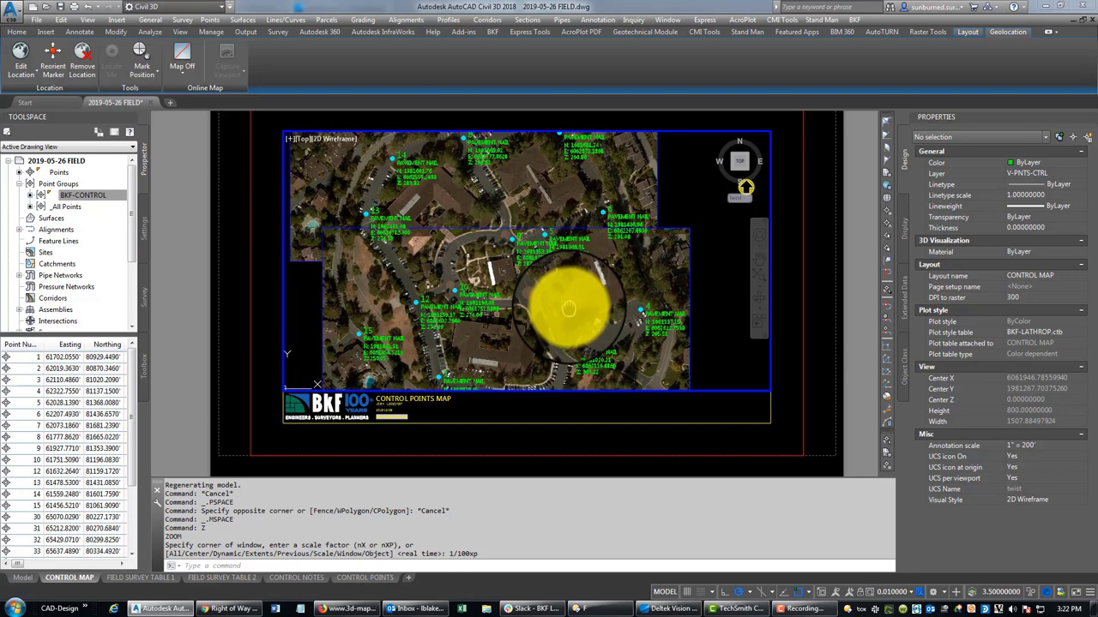
Try a scale of 1/200xp for the viewport's view of the western control points
text(z)
key(Return)
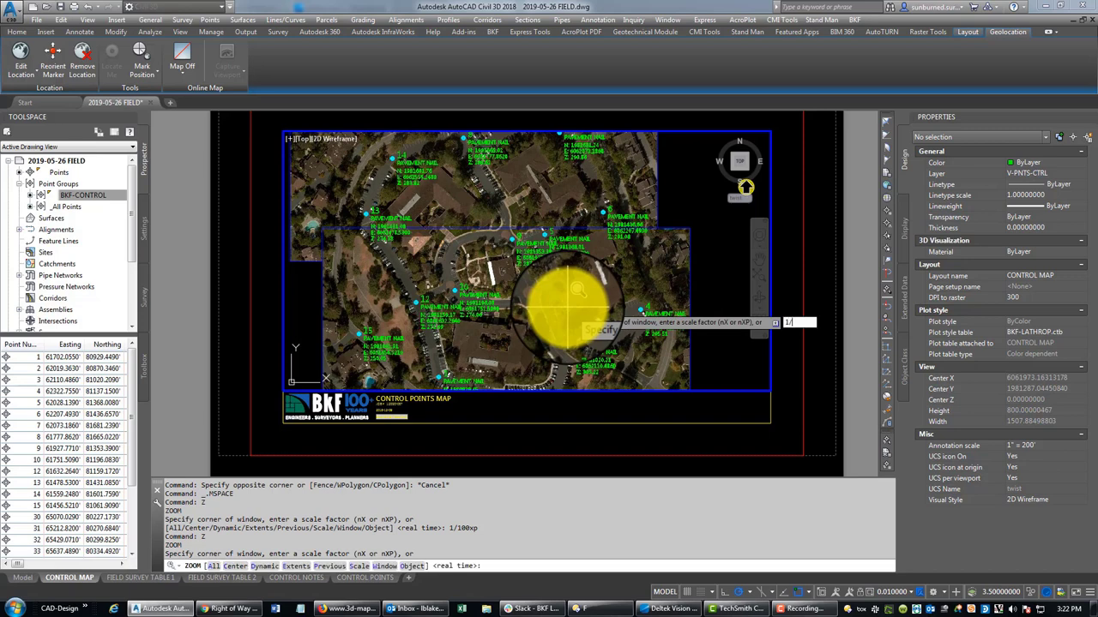
text(1/200xp)
key(Return)
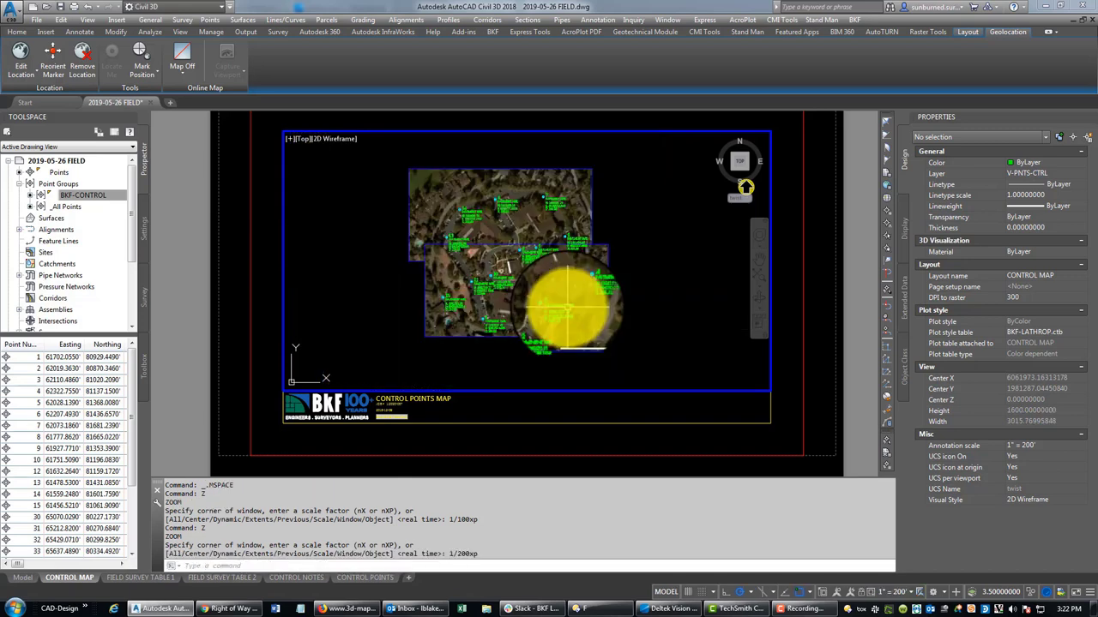
mouse_move(567, 306)
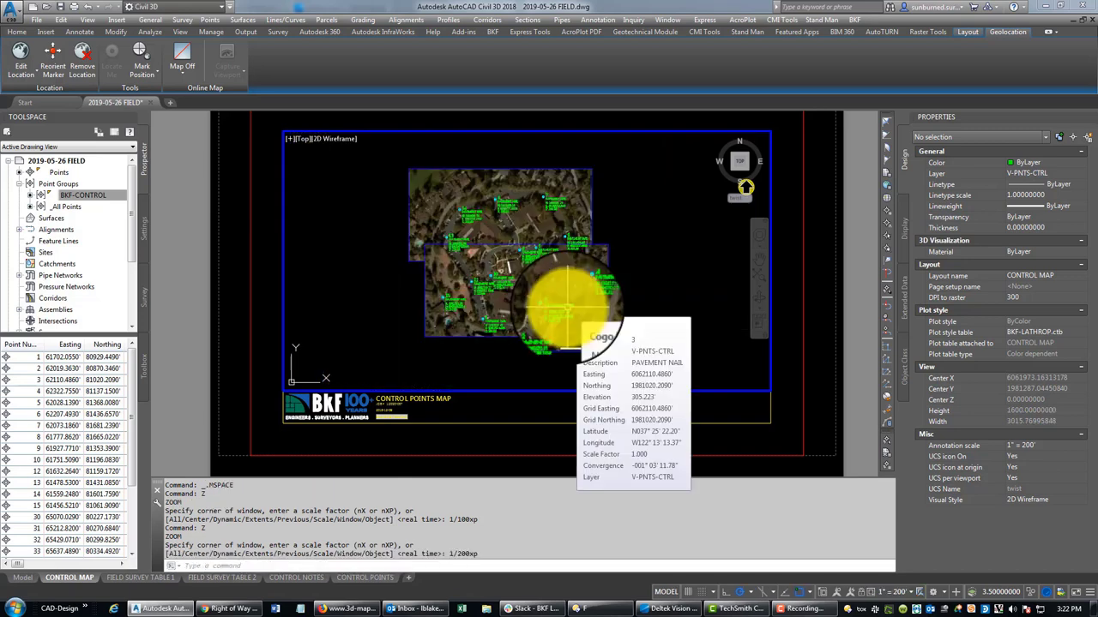
Return the viewport to 1/100xp, position it over the southern part of the western cluster, and go back to paper space
text(z)
key(Return)
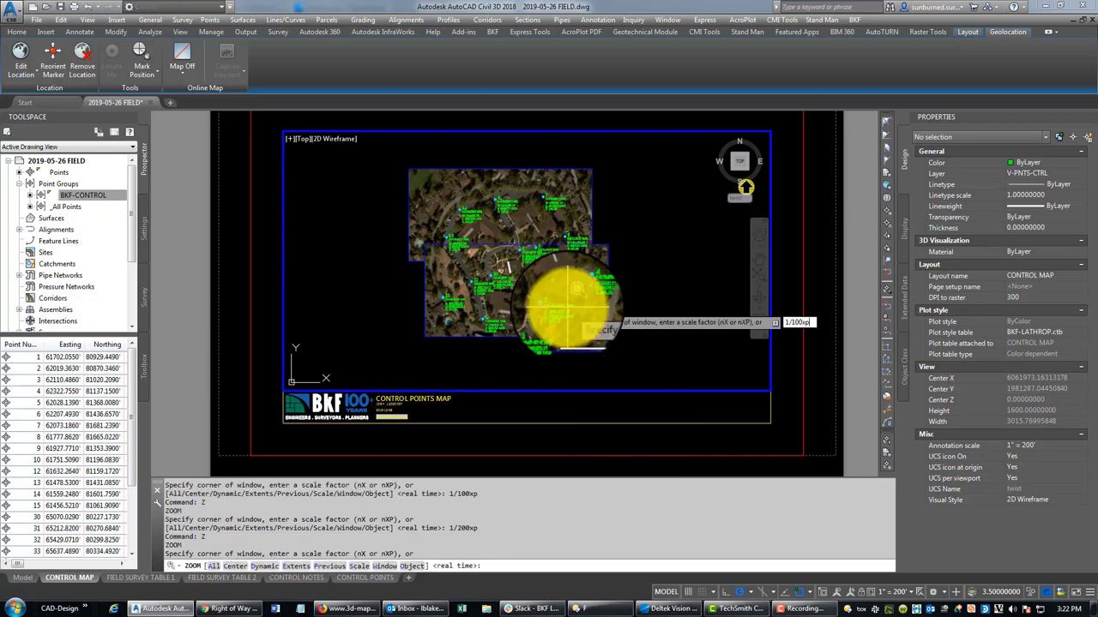
key(Return)
middle_drag(569, 307, 577, 286)
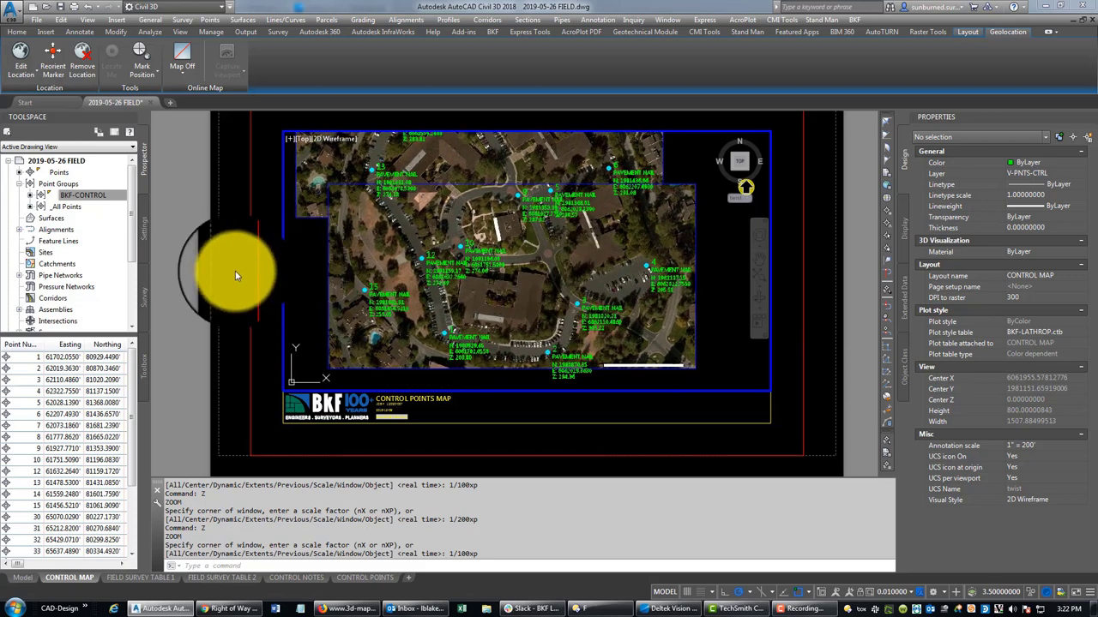
double_click(478, 466)
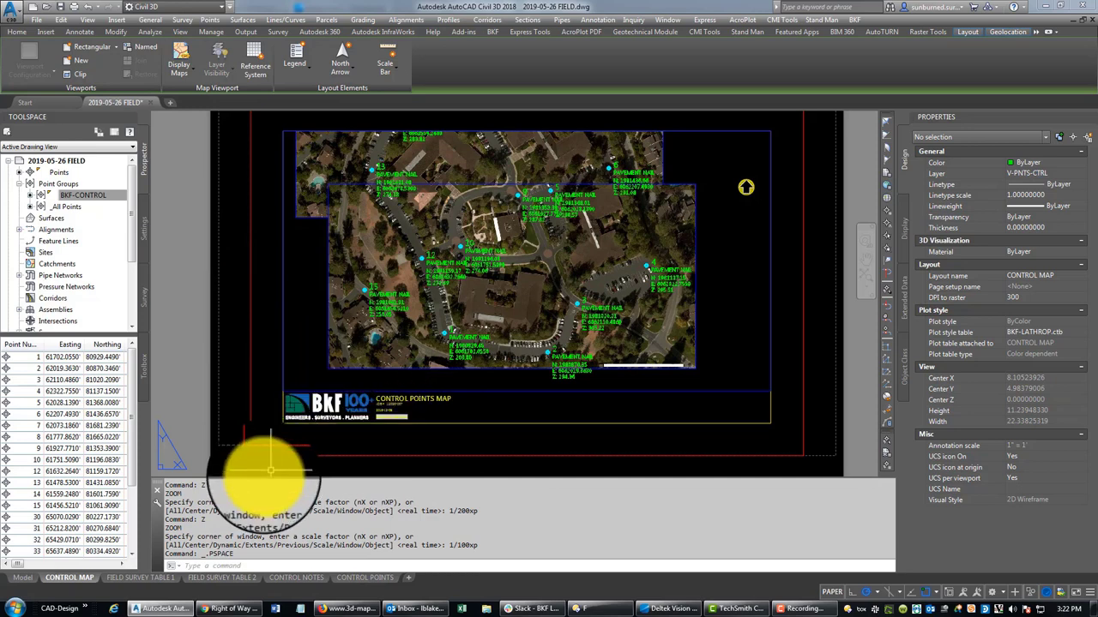
Create a copy of the CONTROL MAP layout, placed before the existing CONTROL MAP layout
right_click(85, 579)
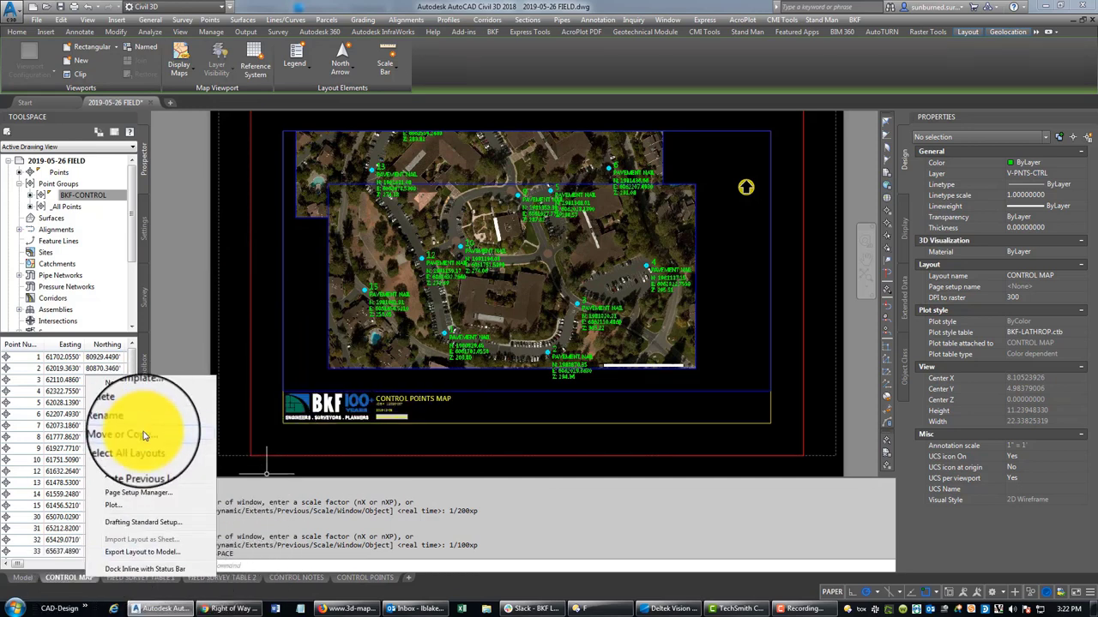
click(144, 435)
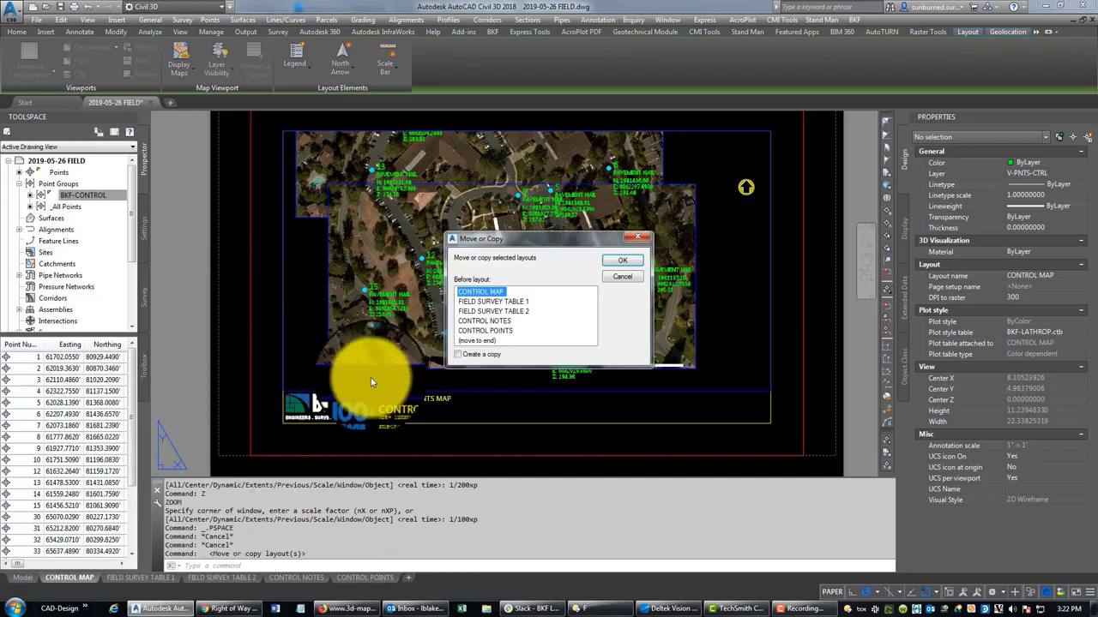
click(460, 357)
click(621, 266)
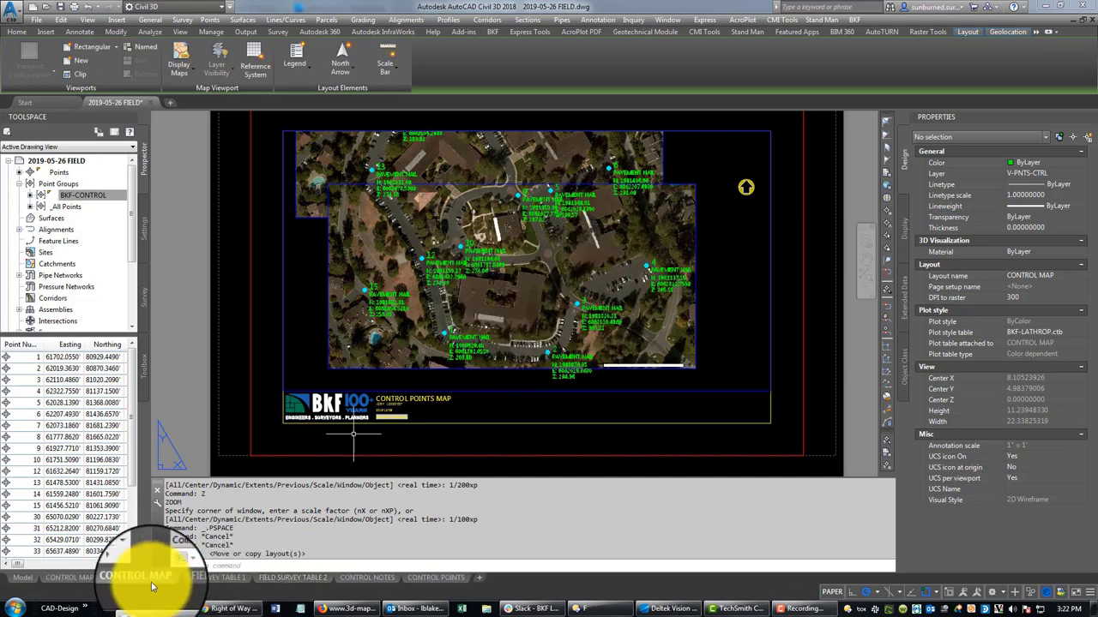
Move the copied control map layout to directly after CONTROL MAP and rename it CONTROL MAP 2
right_click(144, 580)
click(78, 582)
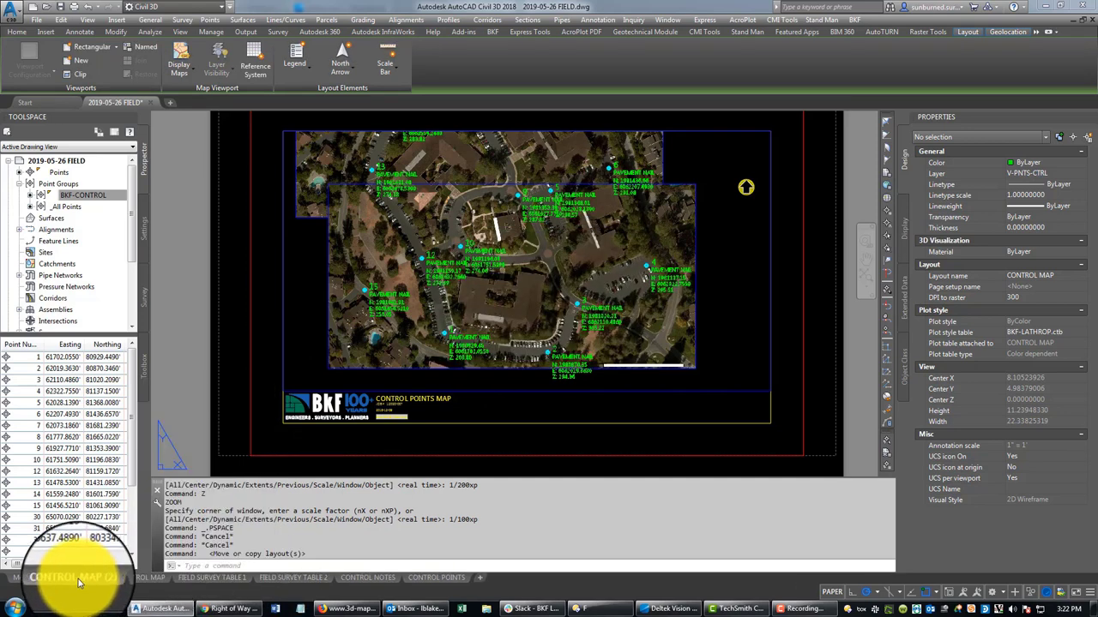
drag(169, 582, 147, 581)
right_click(144, 580)
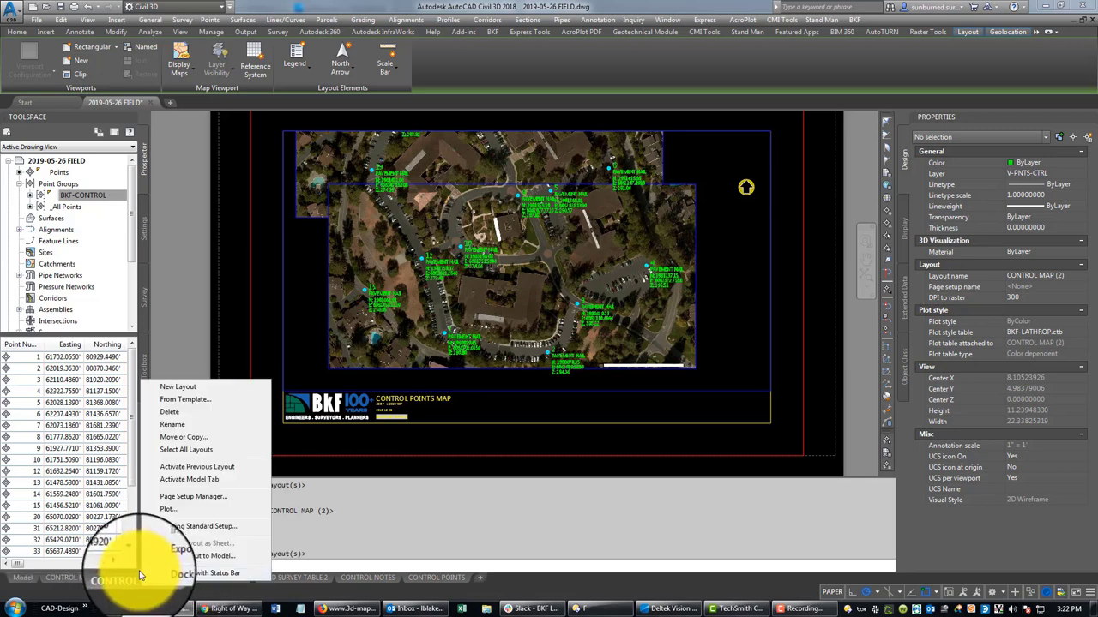
click(180, 429)
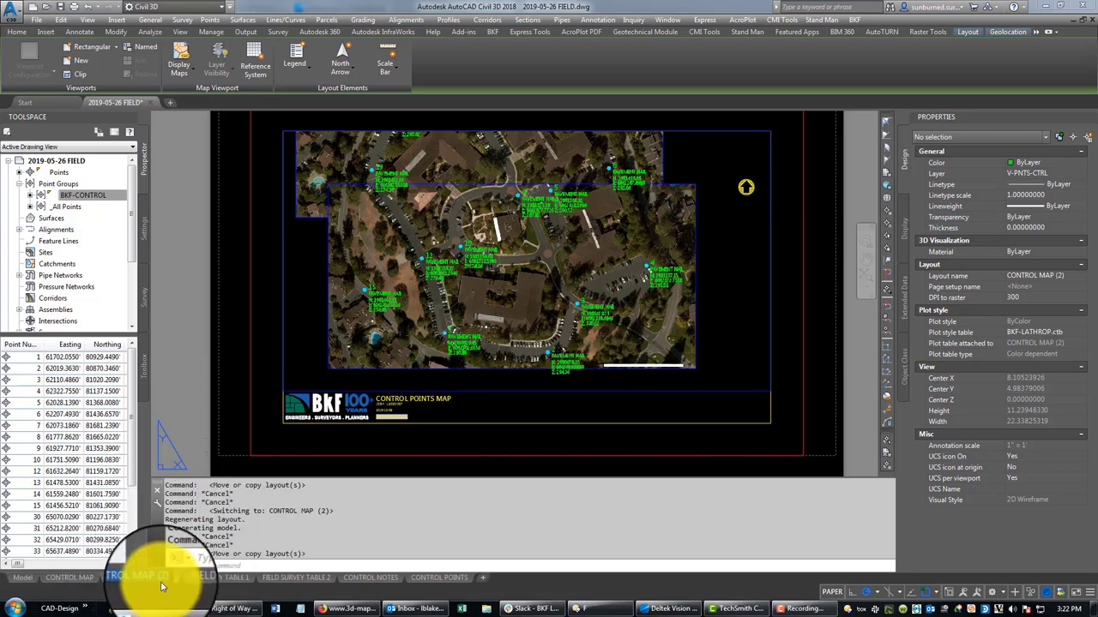
mouse_move(161, 586)
mouse_down()
mouse_move(183, 592)
mouse_move(147, 578)
mouse_up()
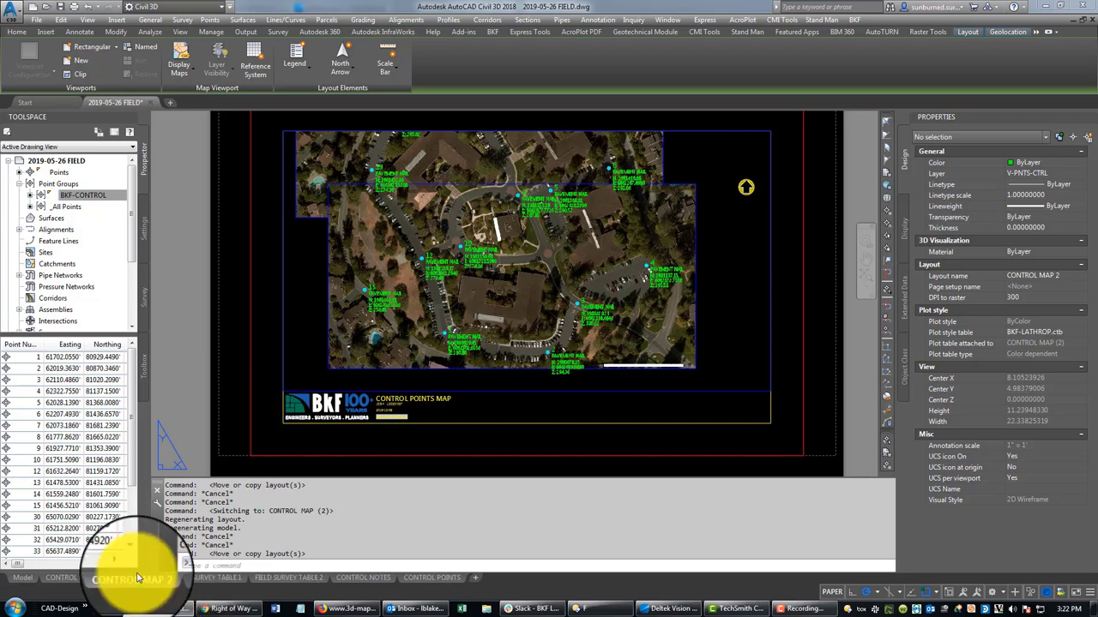
Rename the original CONTROL MAP layout as CONTROL MAP 1
right_click(86, 578)
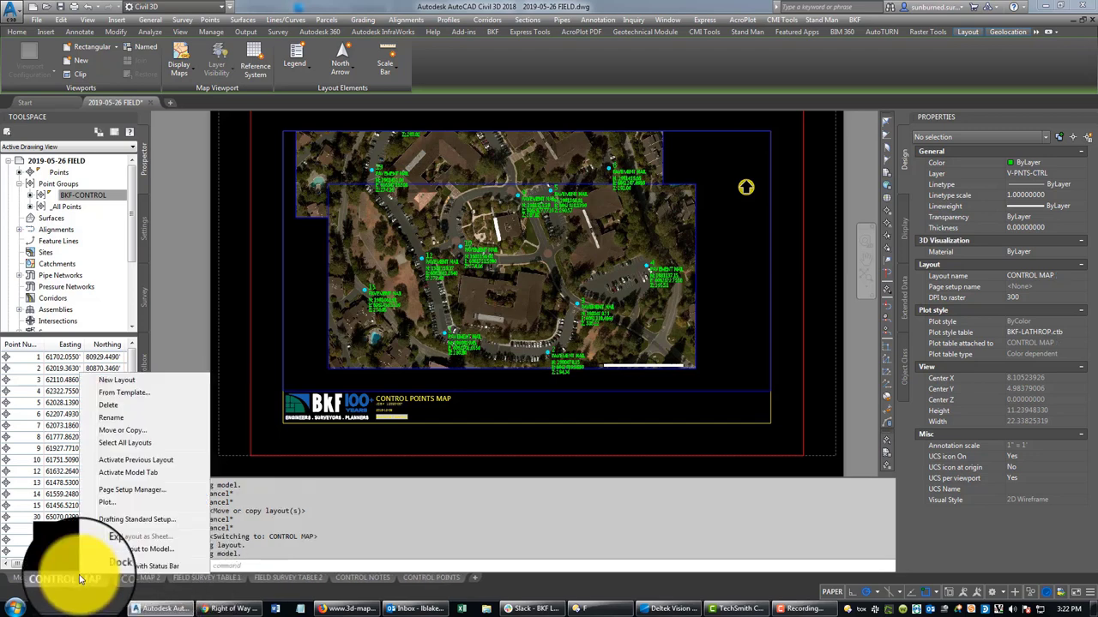
click(108, 418)
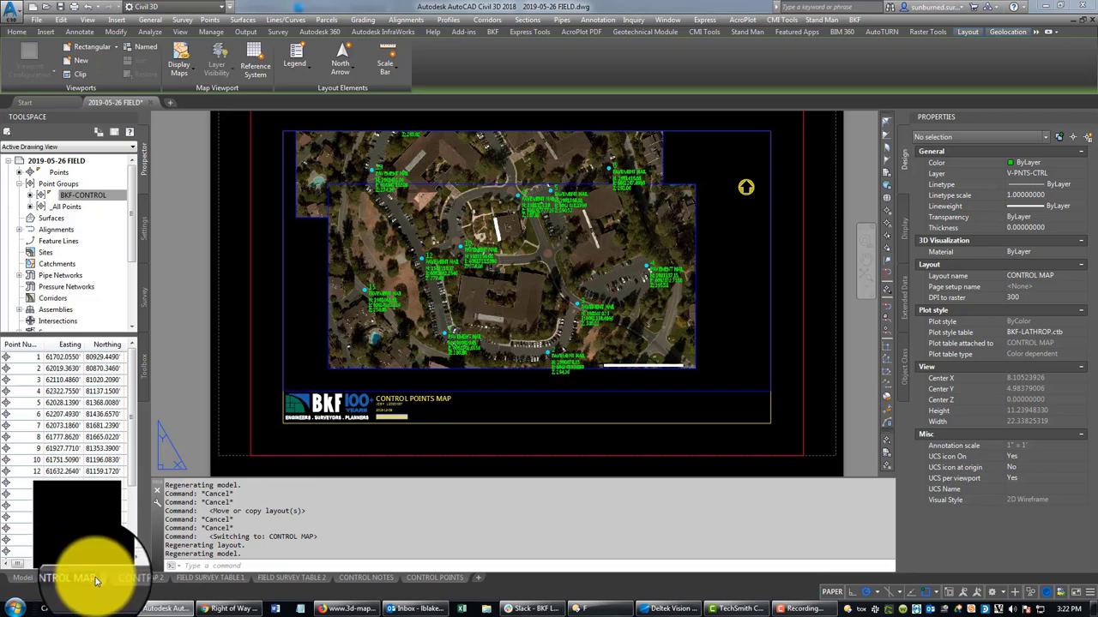
text(1)
key(Return)
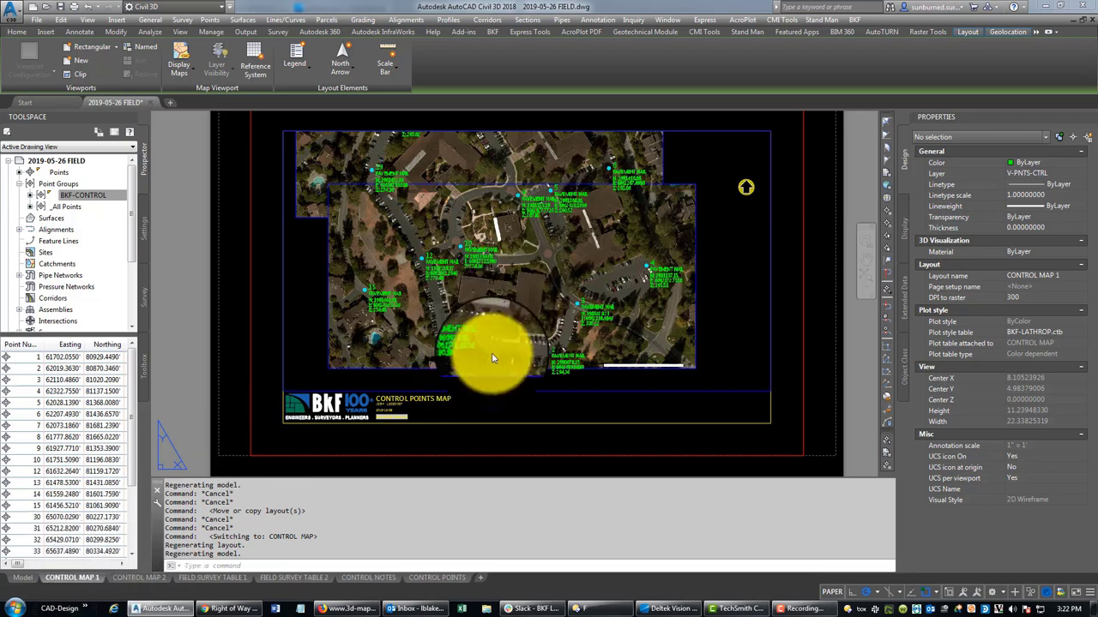
Shift the CONTROL MAP 1 viewport's view to the northern part of the western cluster and return to paper space
double_click(706, 262)
middle_drag(653, 167, 686, 328)
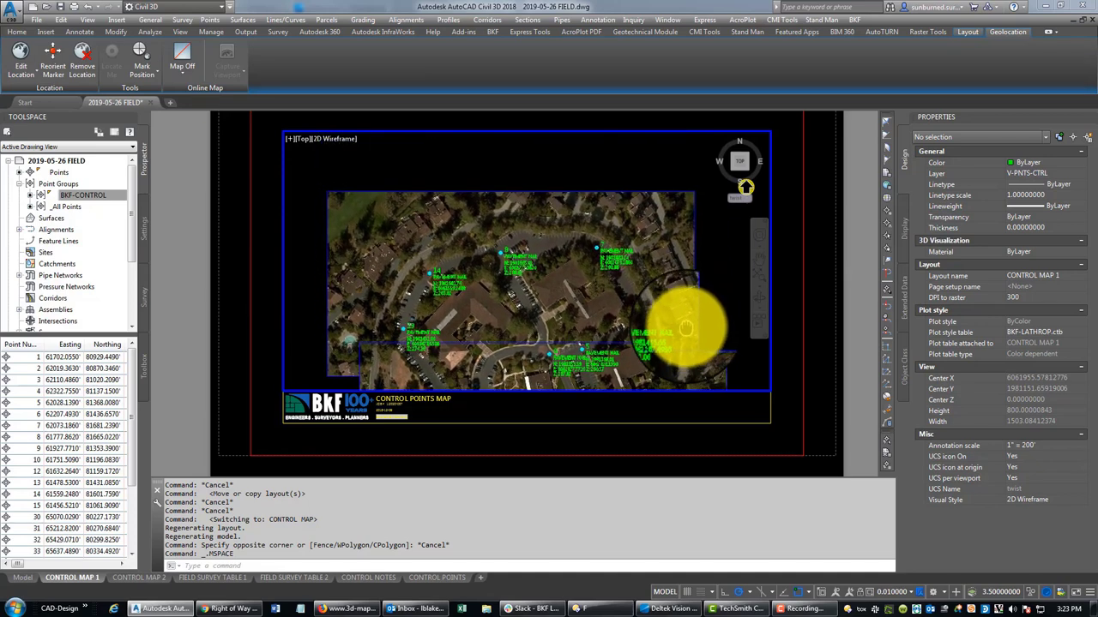
double_click(258, 159)
middle_click(168, 242)
middle_click(168, 241)
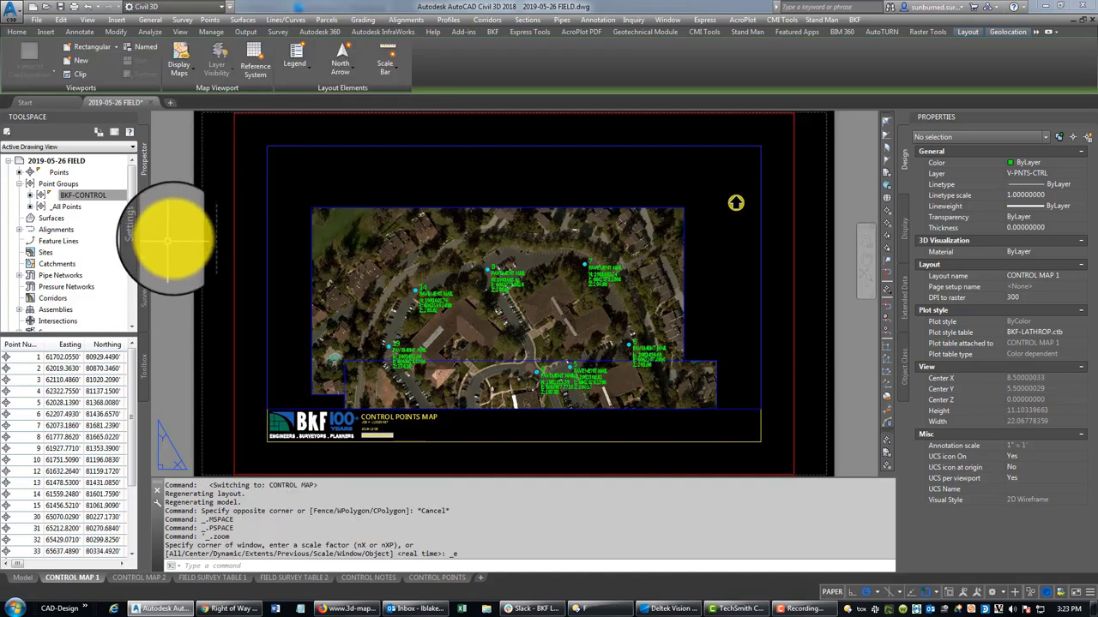
Create a copy of the CONTROL MAP 2 layout, placed ahead of the other layouts
click(141, 578)
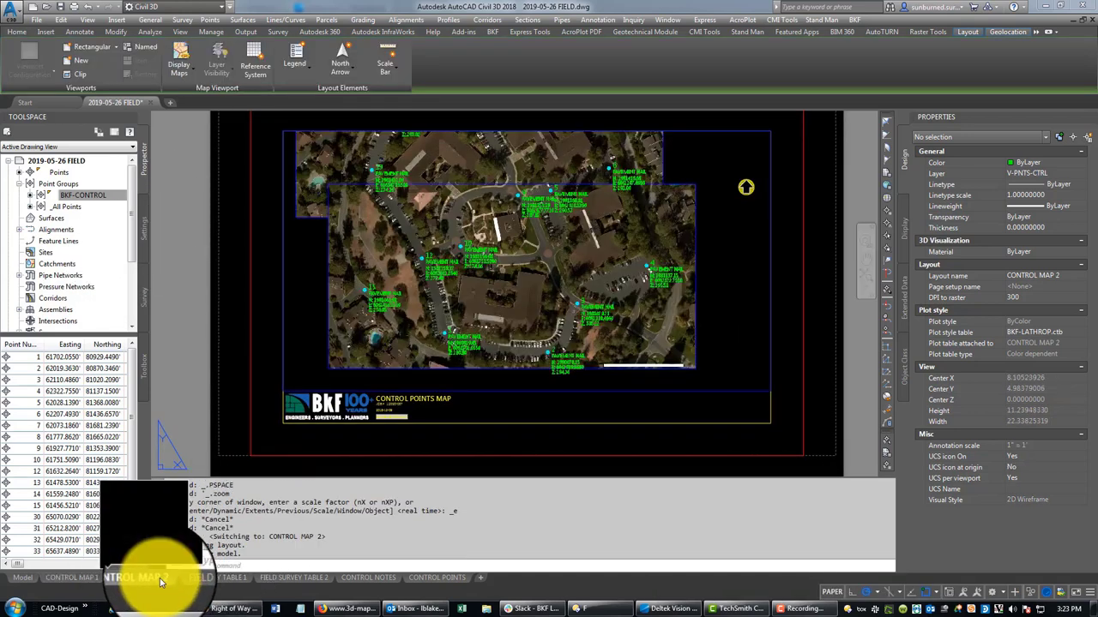
right_click(151, 578)
click(193, 433)
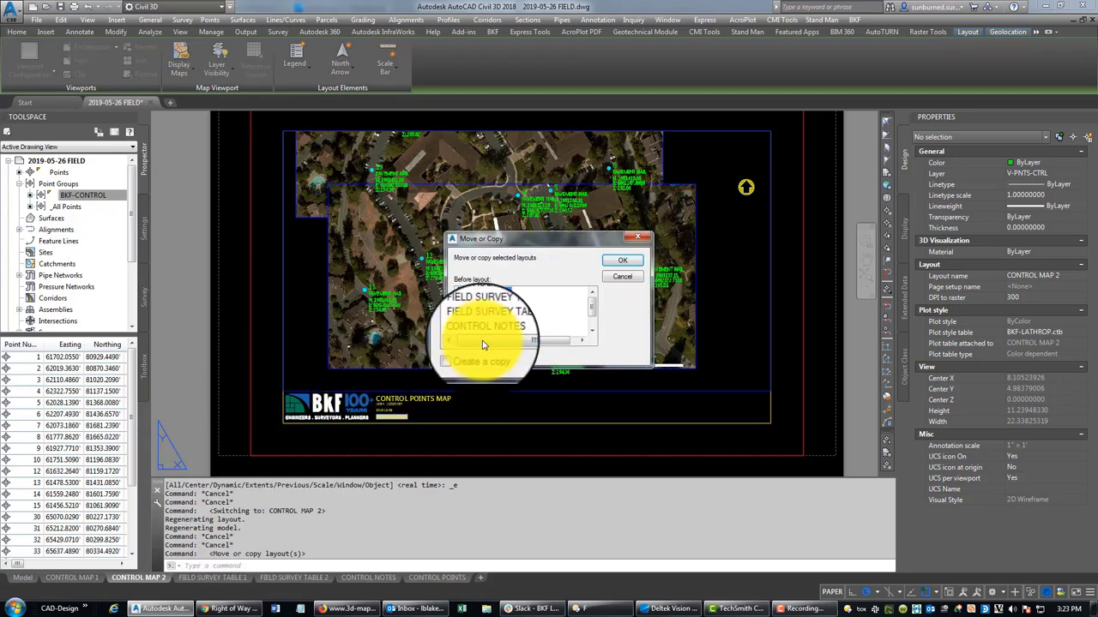
click(475, 354)
scroll(592, 315, down, 2)
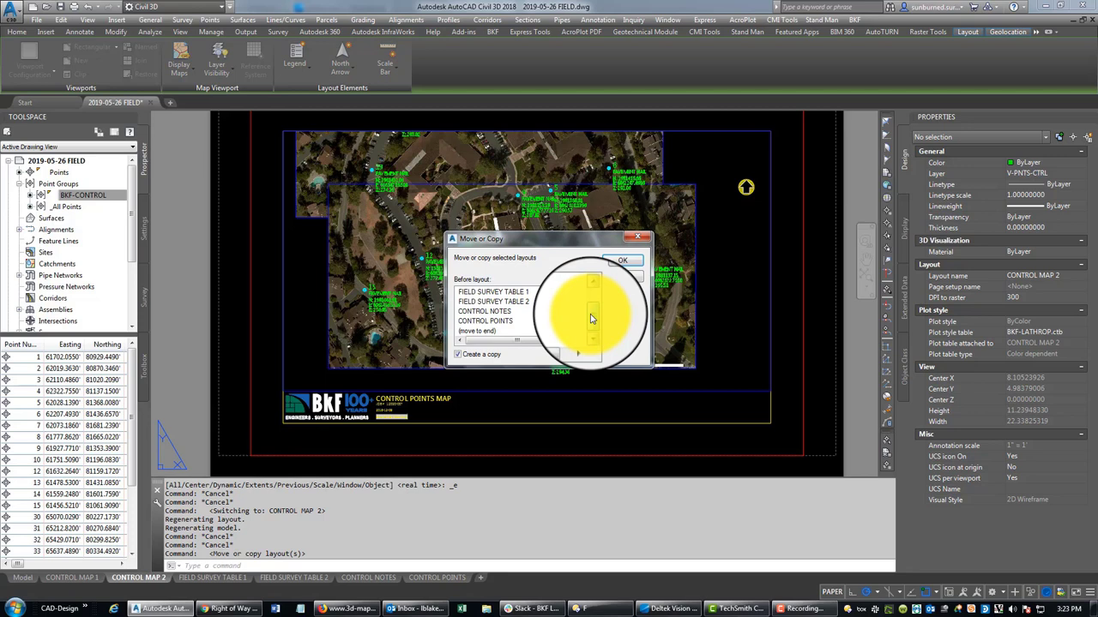
drag(589, 316, 588, 298)
click(623, 263)
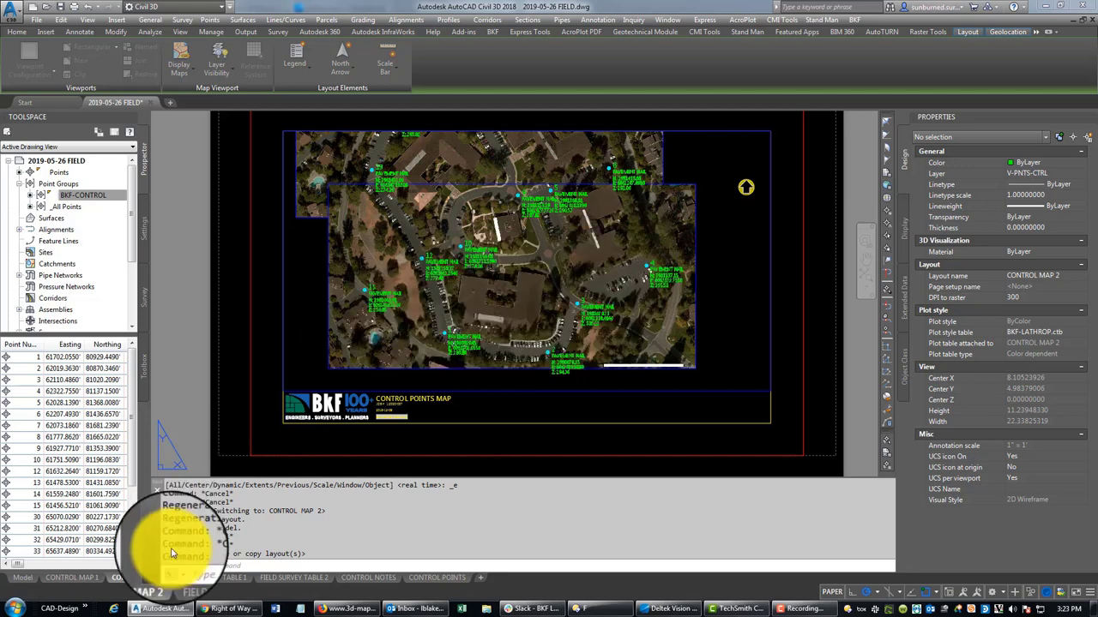
Move the copied layout to directly after CONTROL MAP 2 and rename it CONTROL MAP 3
click(149, 578)
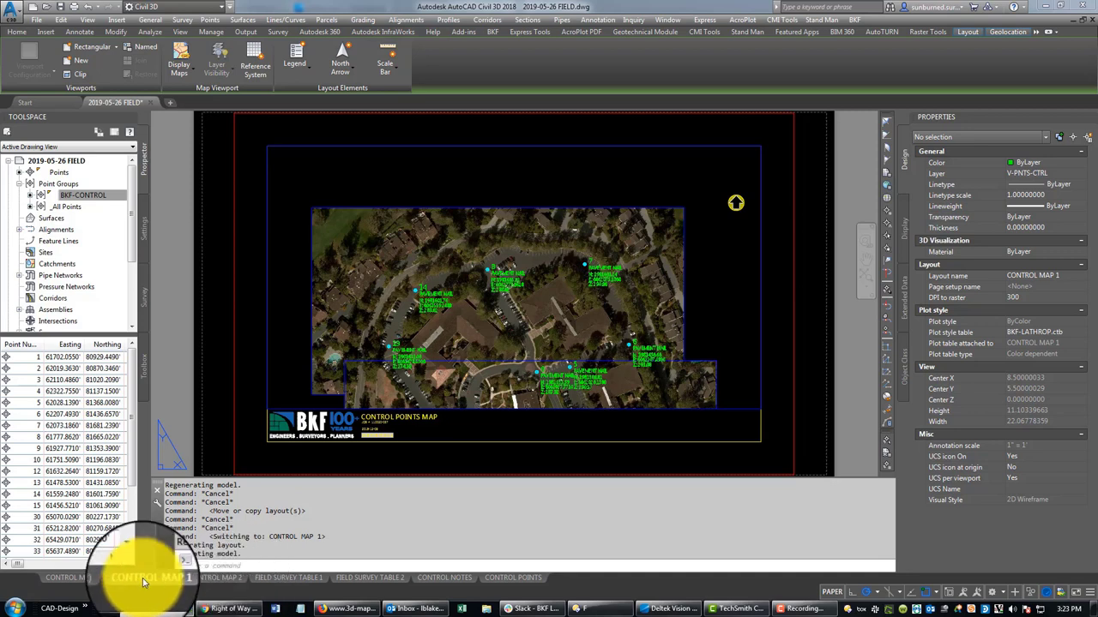
click(77, 577)
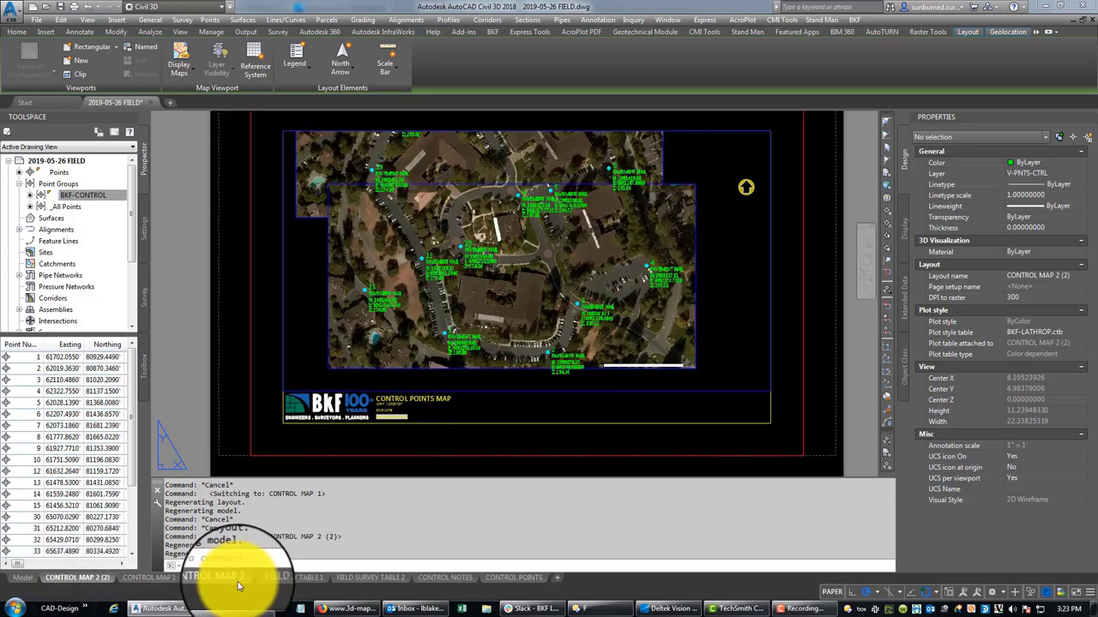
drag(64, 579, 244, 581)
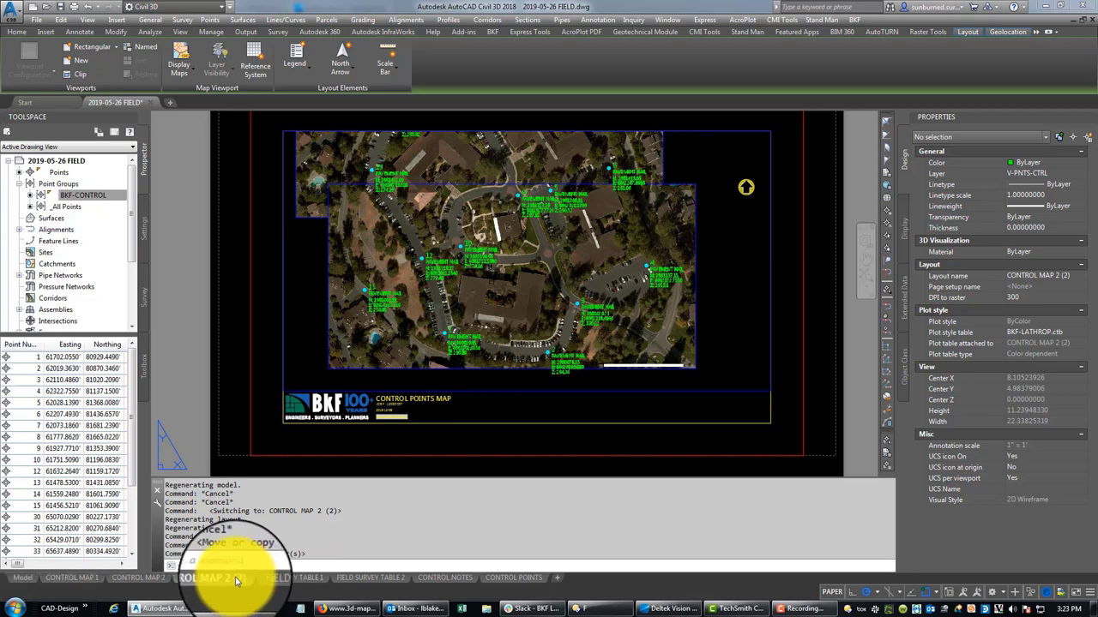
right_click(230, 578)
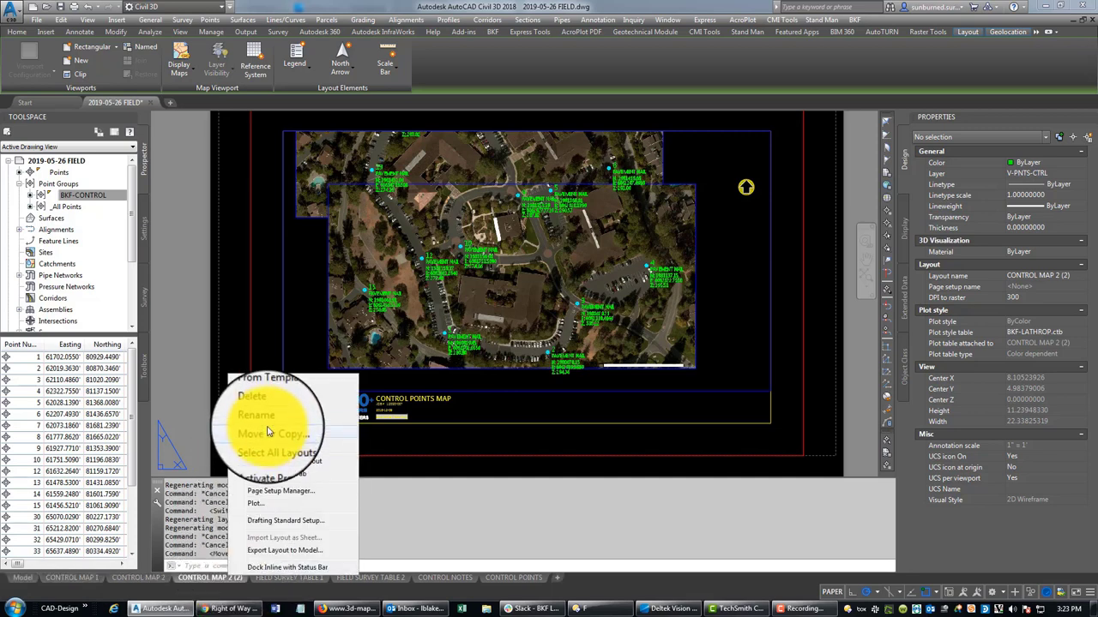
double_click(249, 583)
text(CONTROL MAP 3)
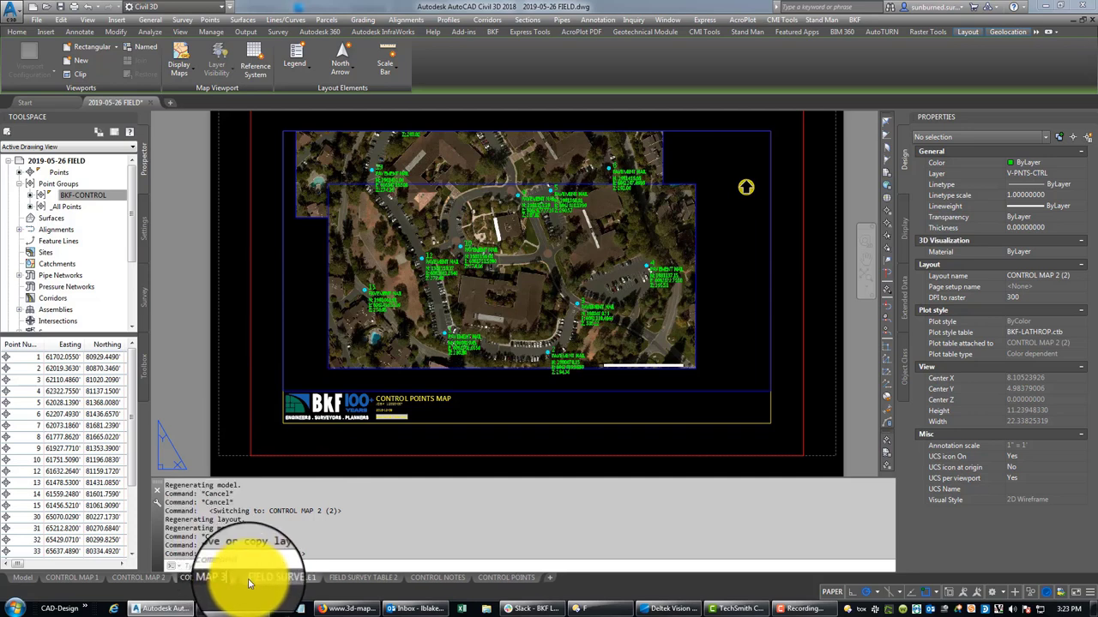
key(Return)
Centre the eastern aerial image and its control points in the CONTROL MAP 3 viewport, keeping its scale, and return to paper space
click(219, 347)
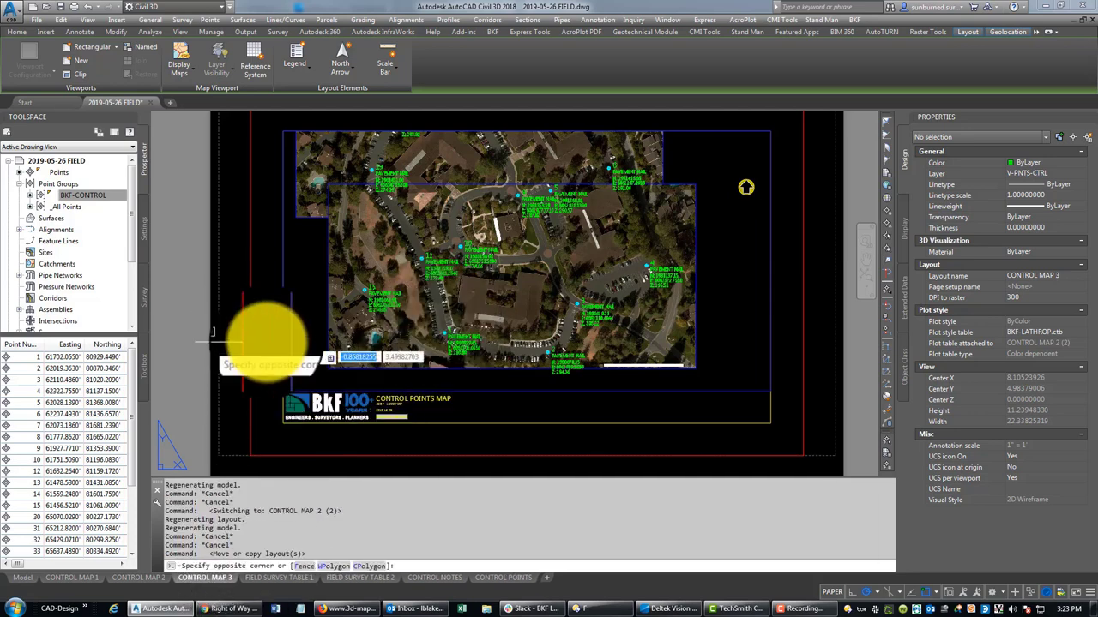
click(575, 269)
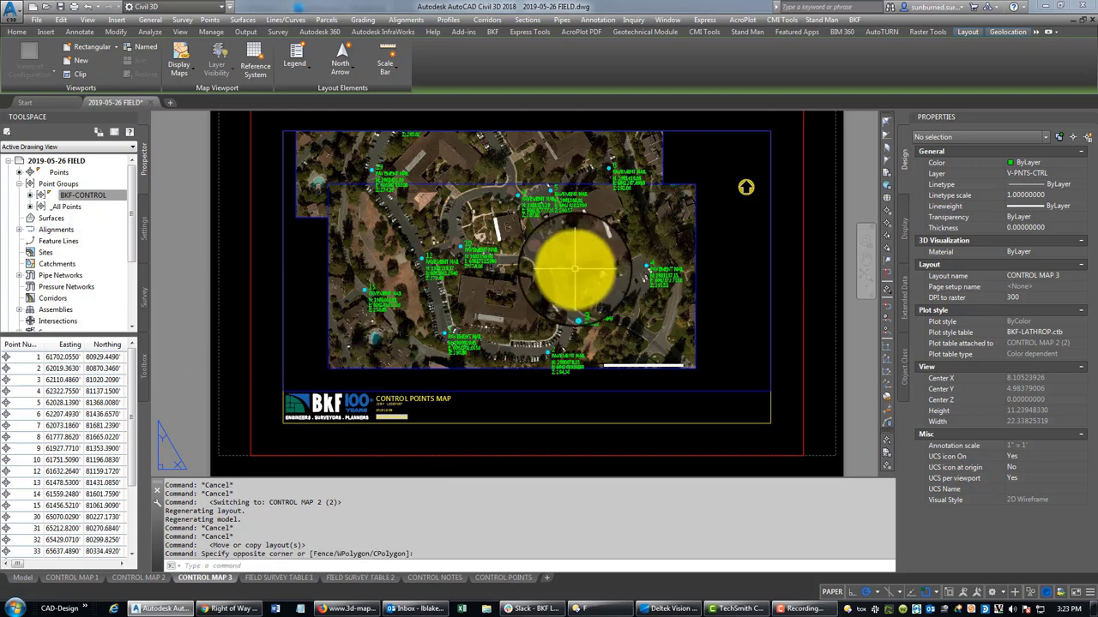
key(Escape)
double_click(621, 272)
middle_drag(682, 289, 385, 198)
middle_drag(527, 257, 289, 280)
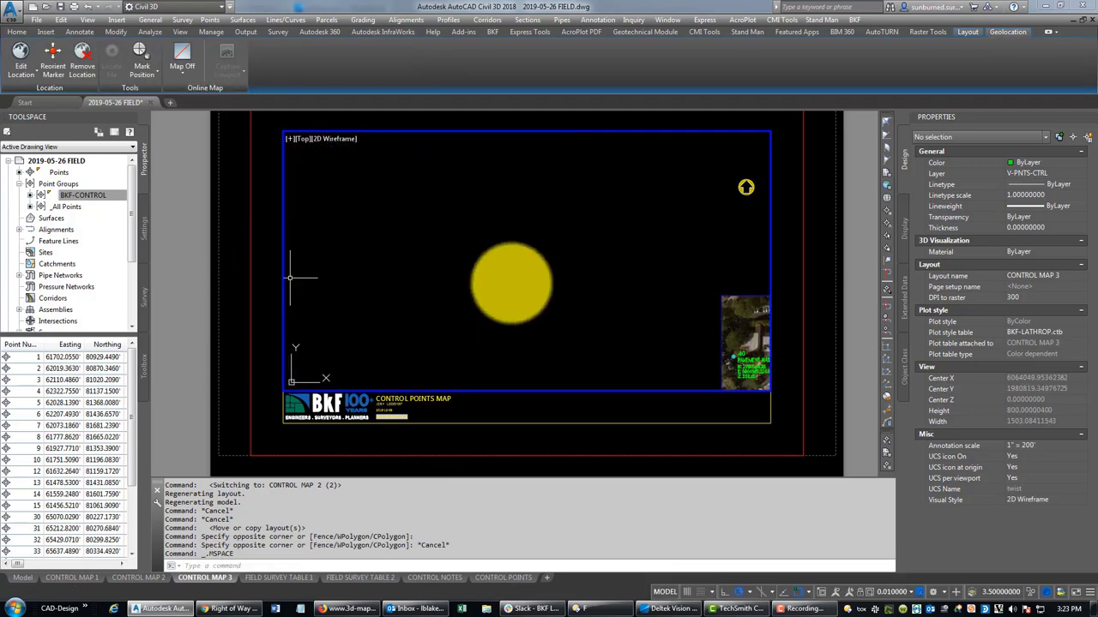
middle_drag(577, 283, 268, 155)
middle_drag(502, 254, 429, 260)
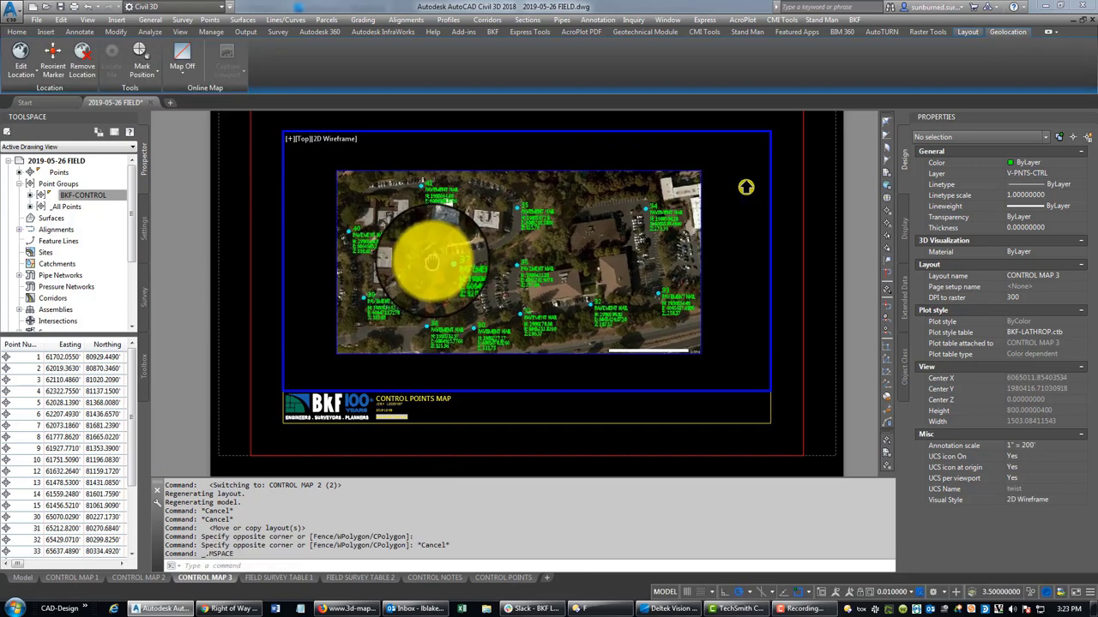
double_click(204, 230)
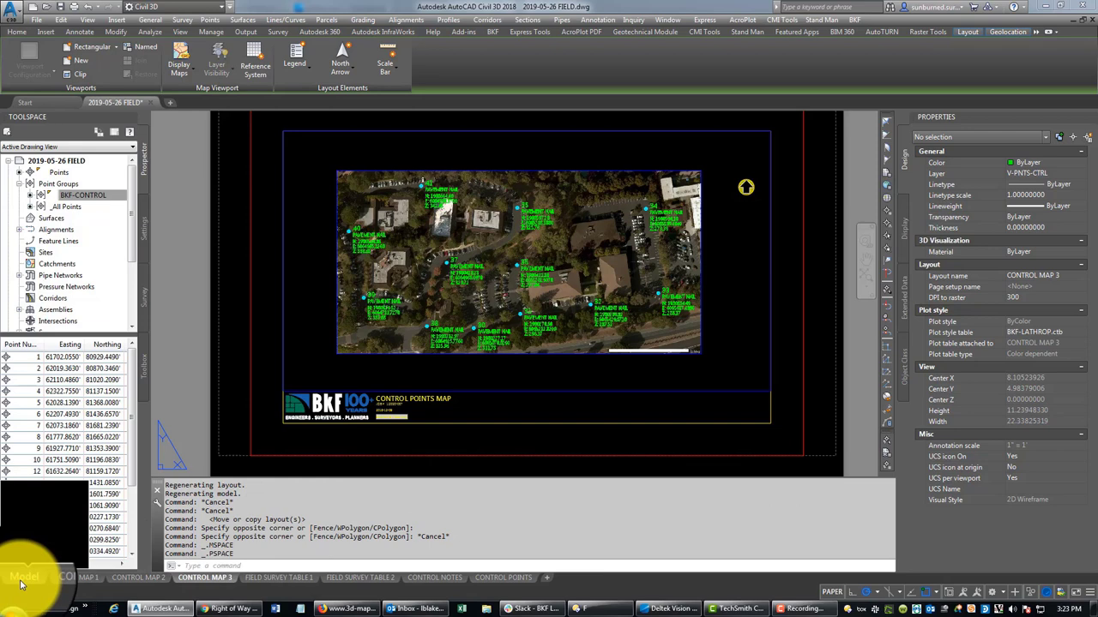
Fit the whole CONTROL MAP 3 sheet to its extents and save the drawing
scroll(856, 353, down, 2)
middle_drag(856, 353, 804, 355)
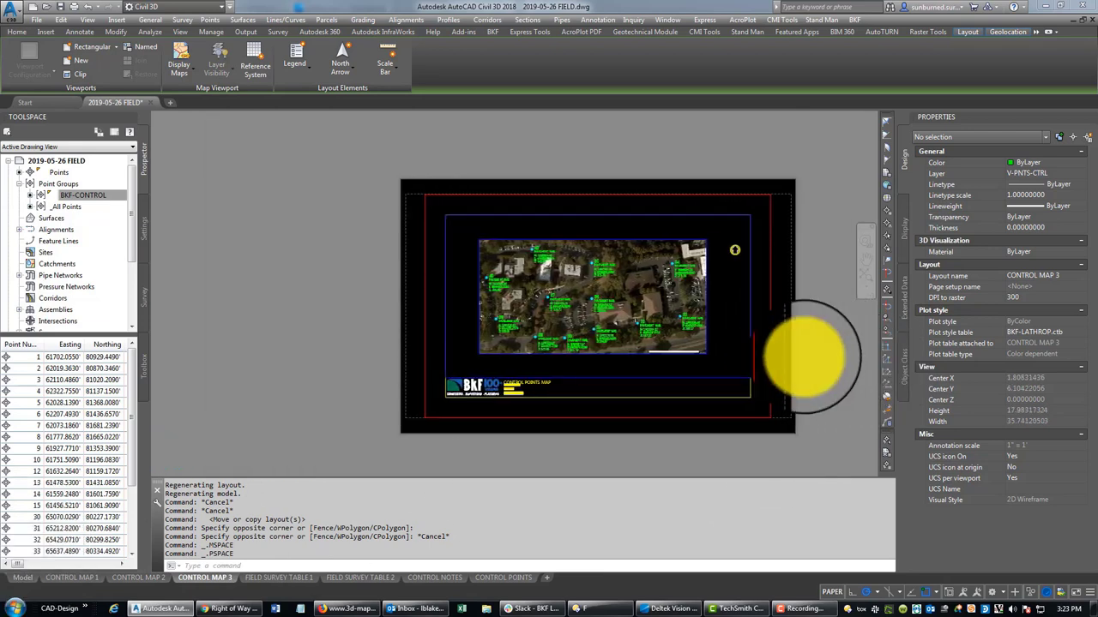
middle_click(804, 355)
middle_click(805, 355)
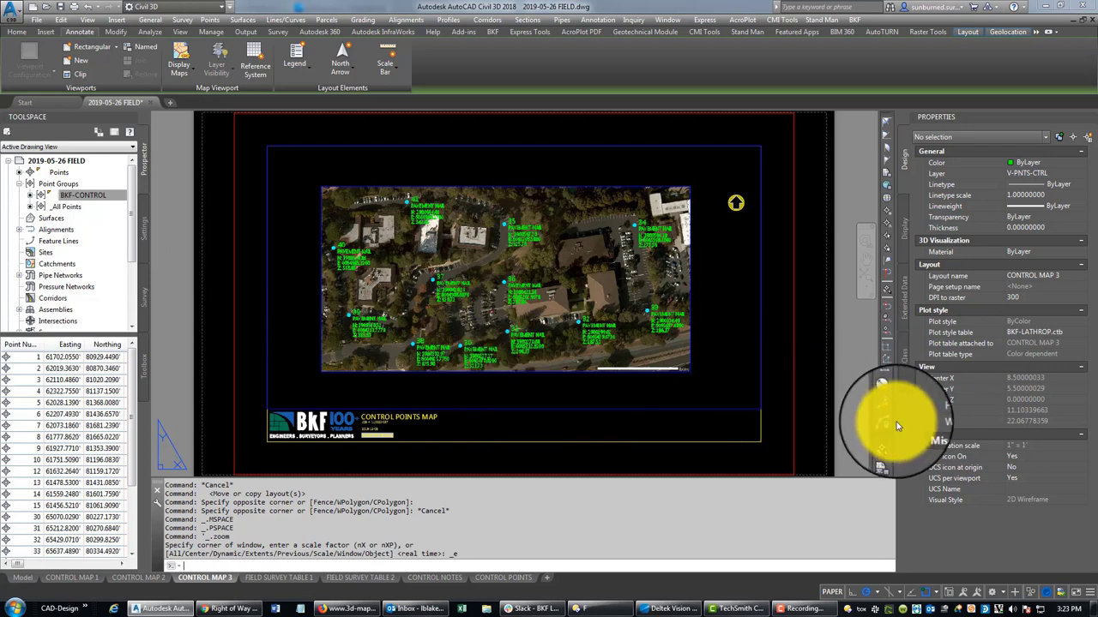
key(ctrl+s)
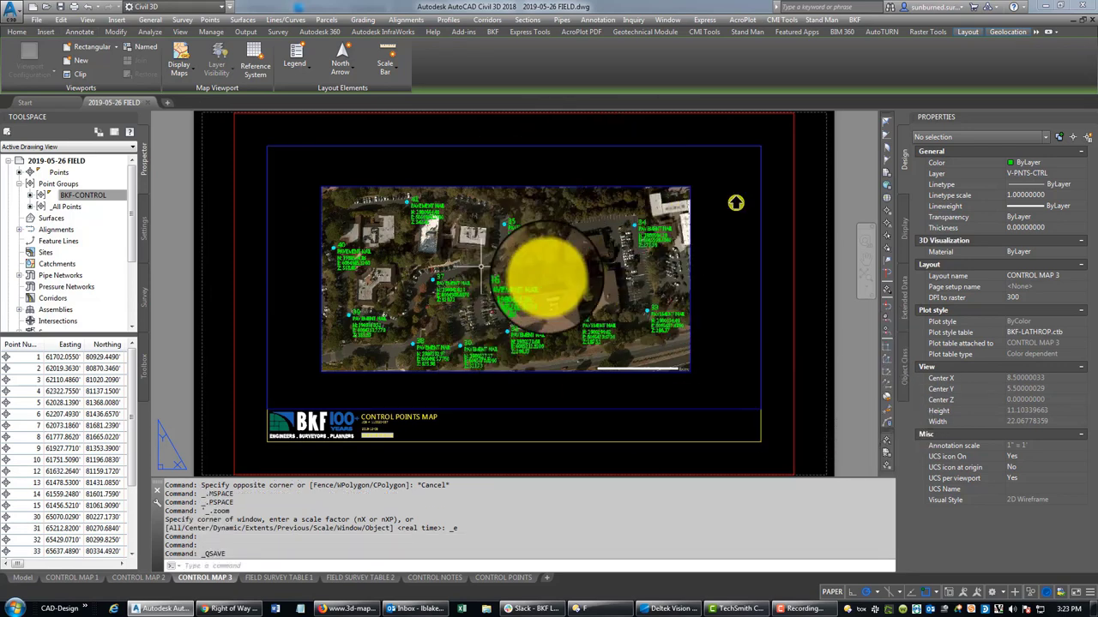